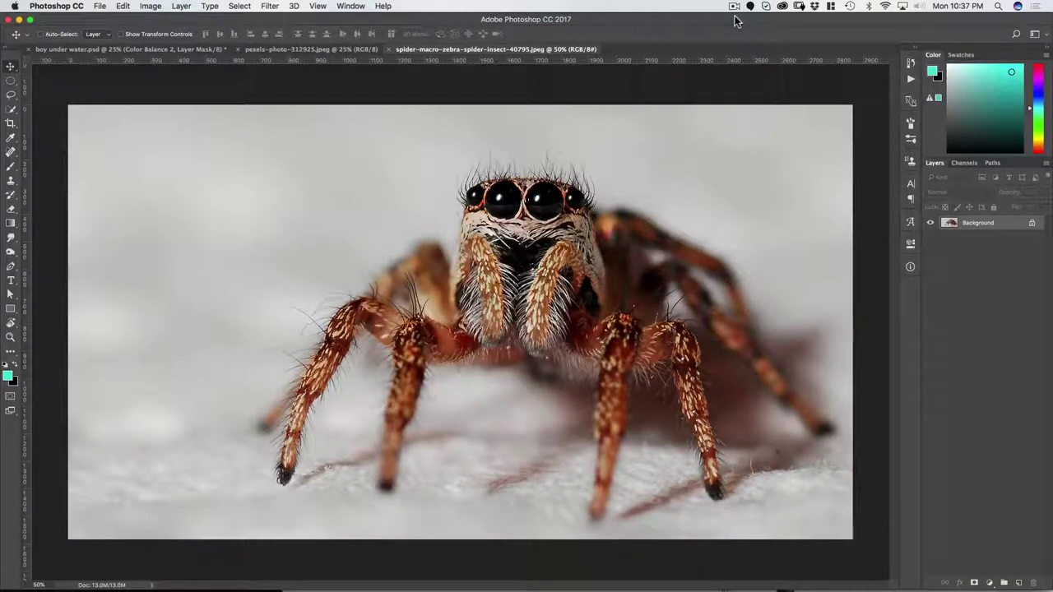
Duplicate the Background layer in the spider-macro-zebra-spider-insect-40795.jpeg document.
click(311, 51)
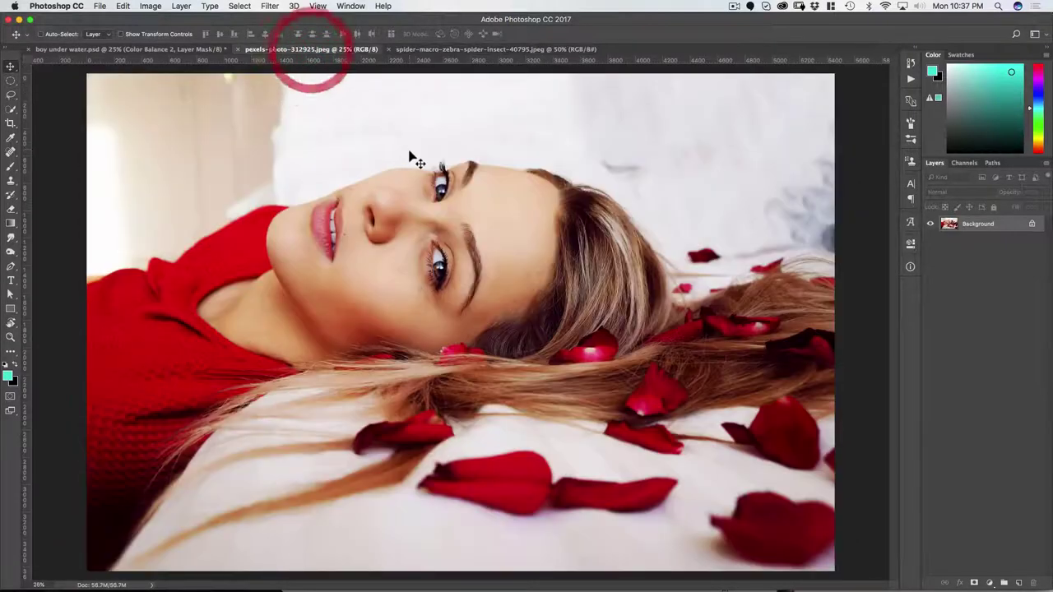
click(451, 50)
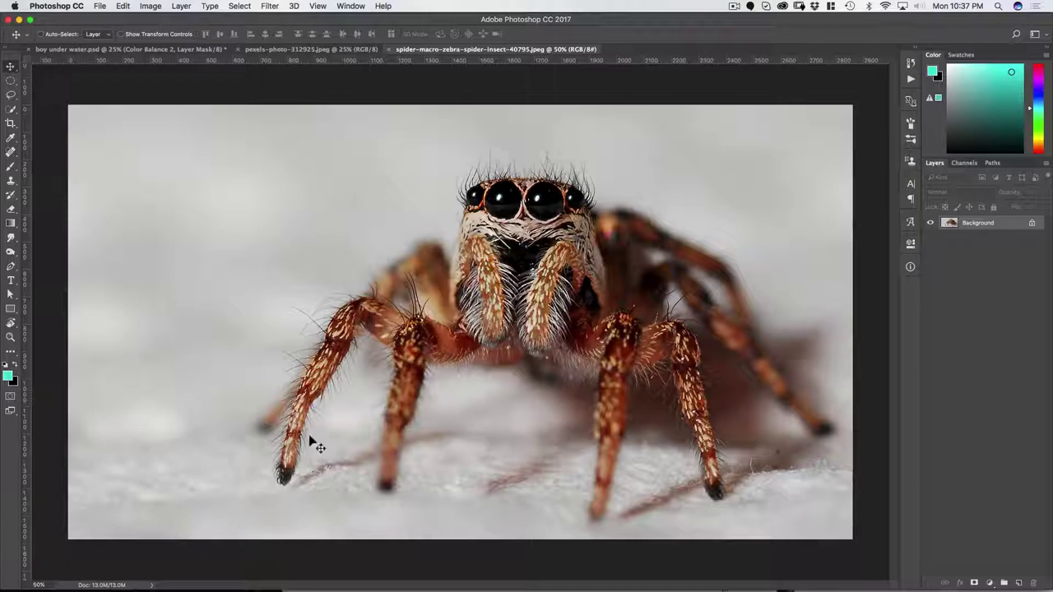
key(super+j)
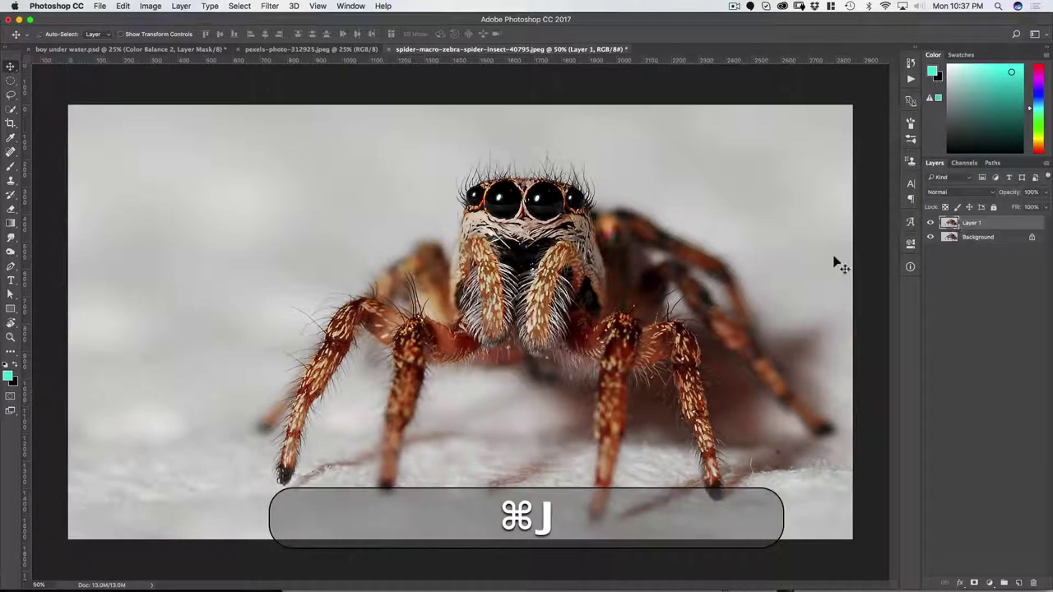
Start a Focus Area selection on the duplicated layer and move its dialog clear of the spider.
click(270, 5)
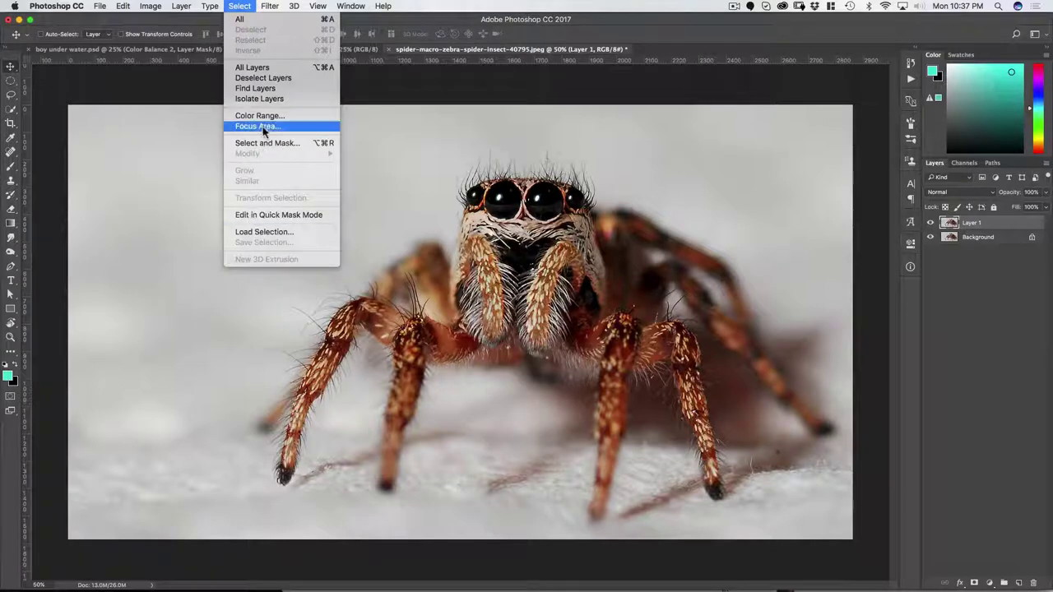
click(261, 128)
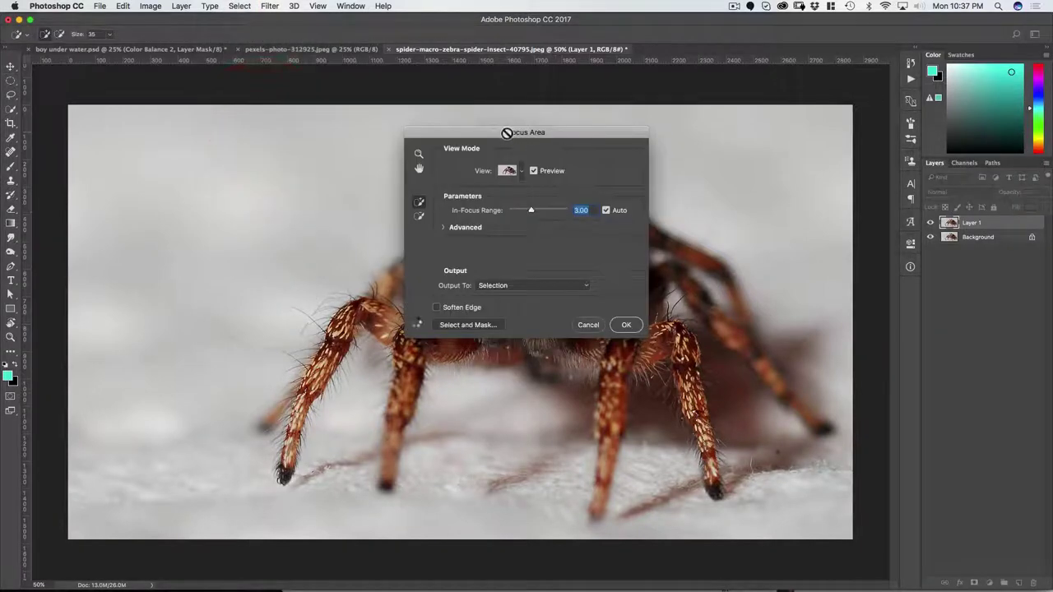
drag(465, 133, 759, 196)
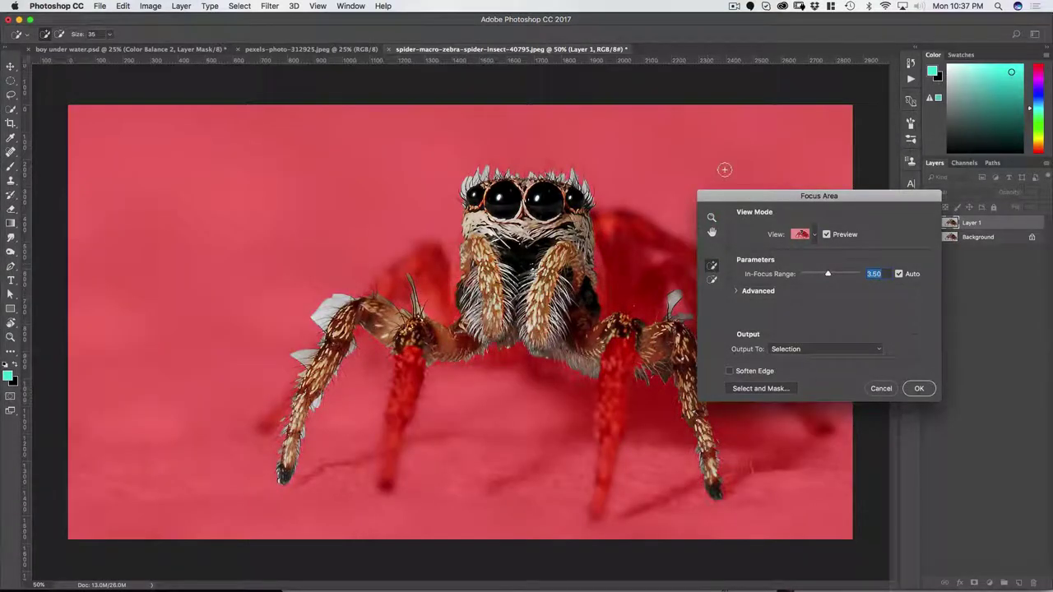
drag(722, 194, 823, 201)
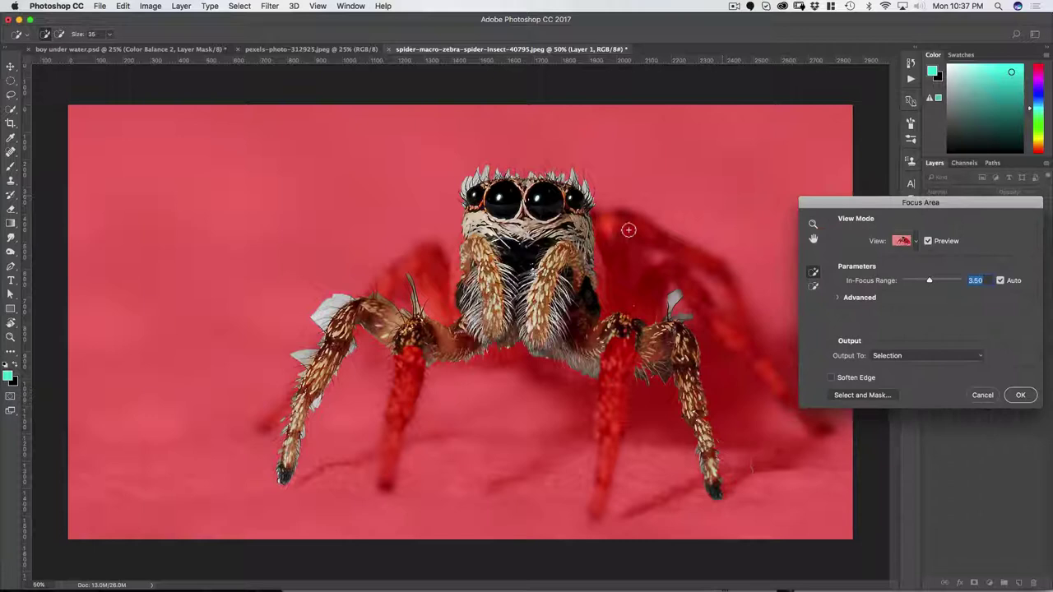
Add the blurred rear body and the two inner front legs to the focus selection, removing the ground patches beside those legs.
drag(607, 233, 615, 307)
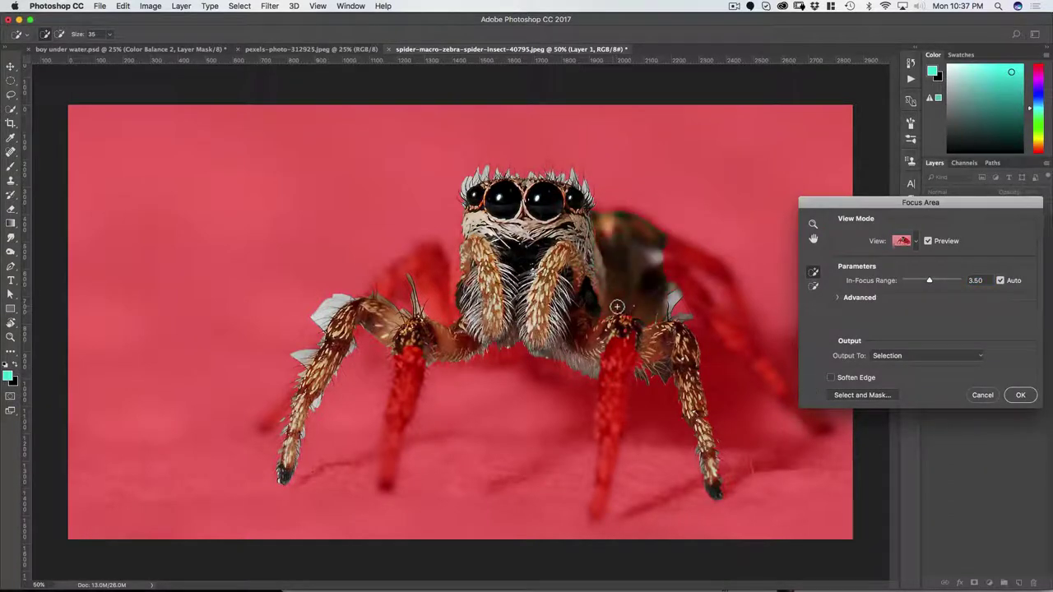
drag(607, 414, 600, 435)
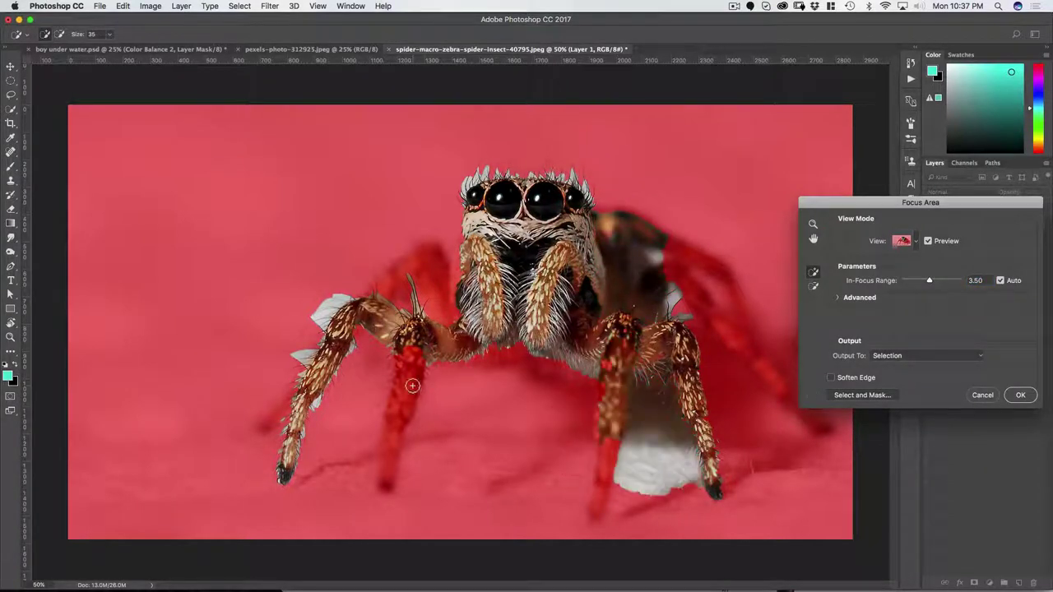
click(380, 452)
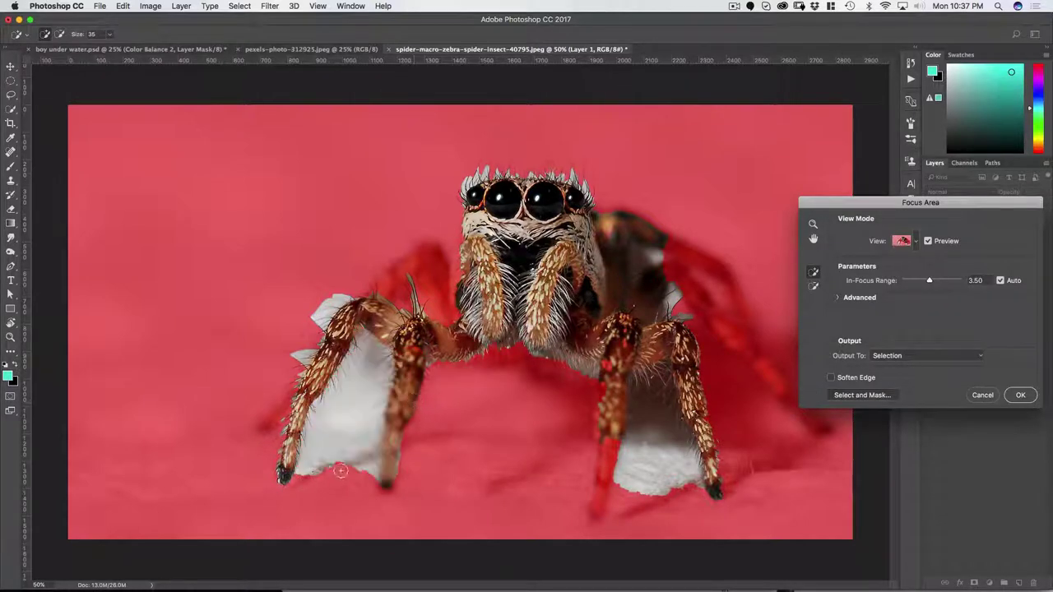
mouse_move(348, 430)
mouse_down()
mouse_move(364, 376)
mouse_move(345, 439)
mouse_up()
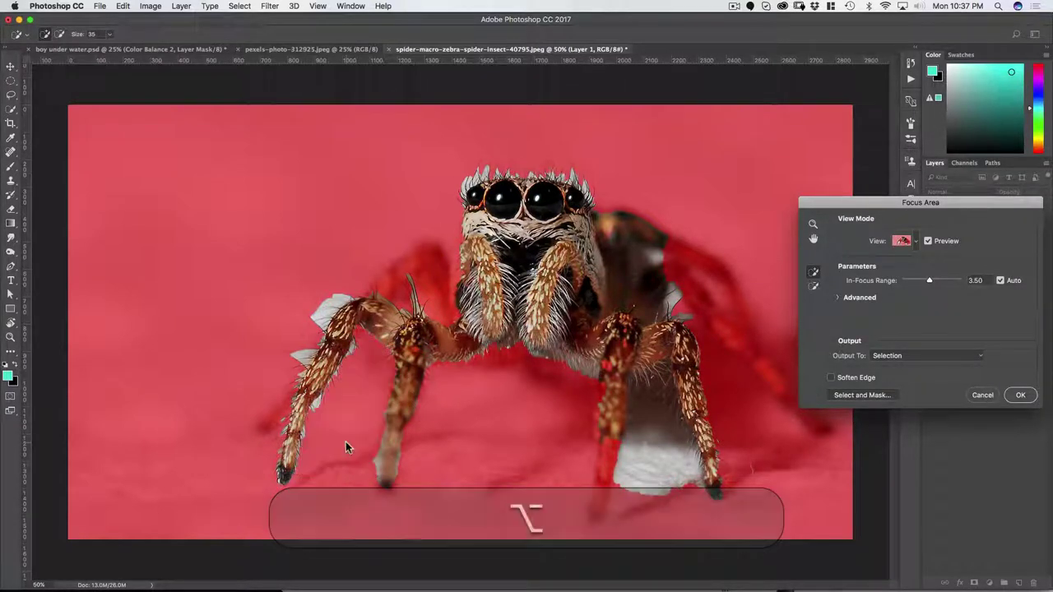
drag(654, 492, 650, 423)
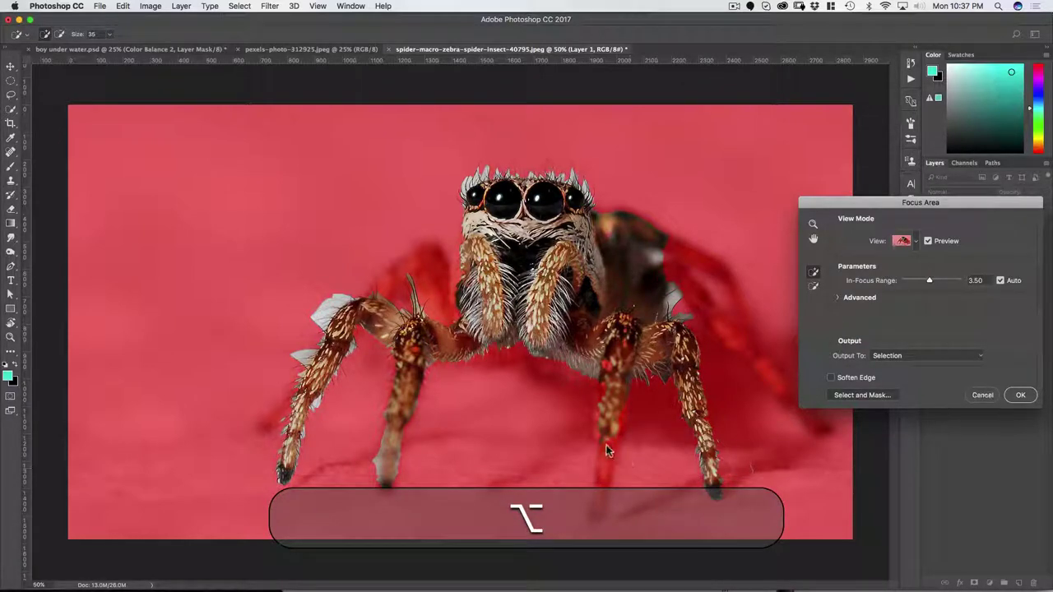
drag(600, 491, 608, 449)
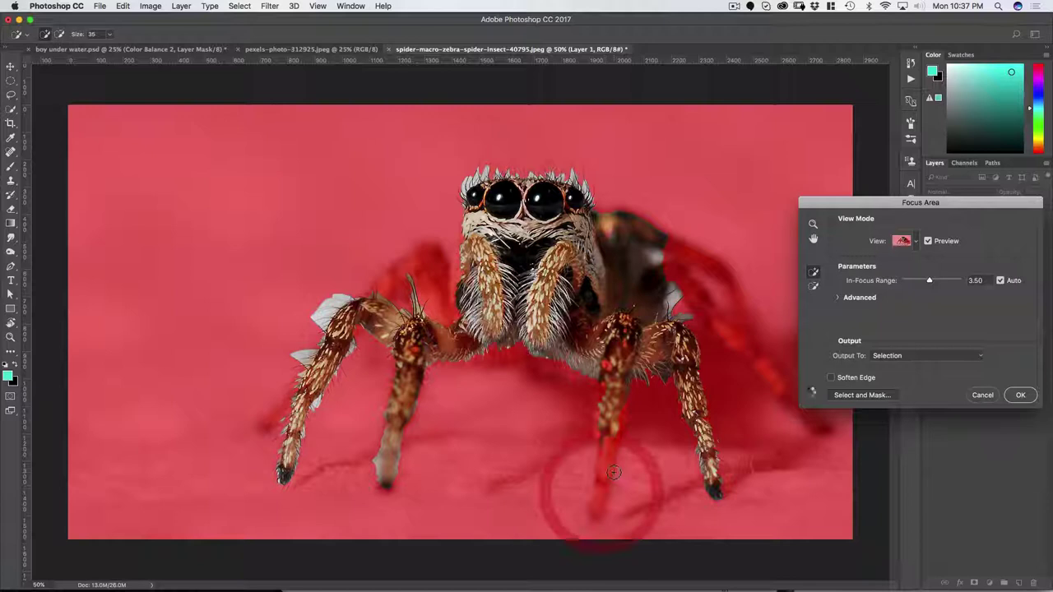
click(595, 511)
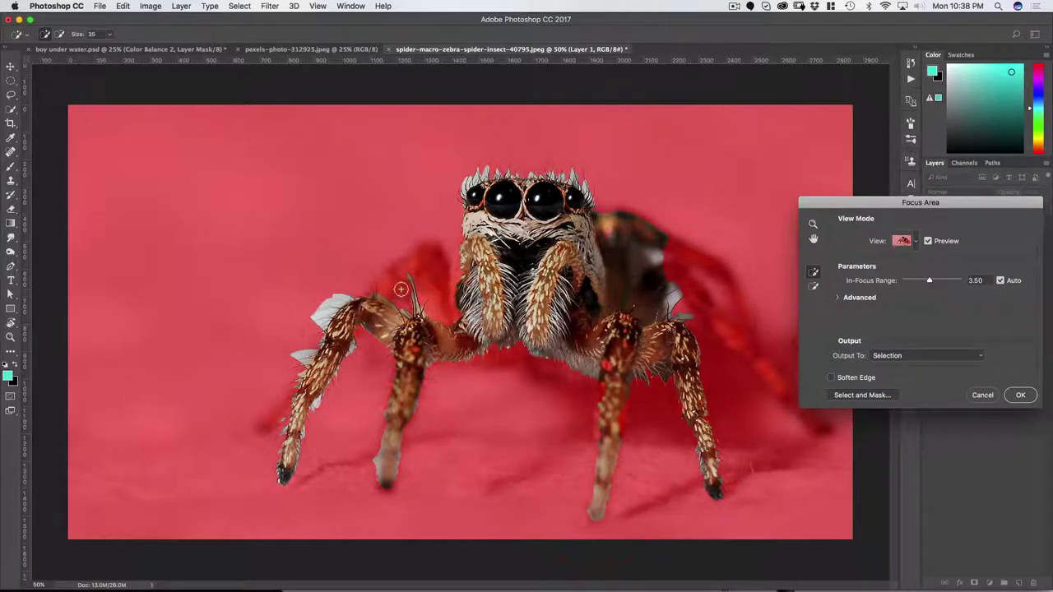
Subtract the pale background patch around the outer left leg's knee and apply the Focus Area result as a selection.
key(alt)
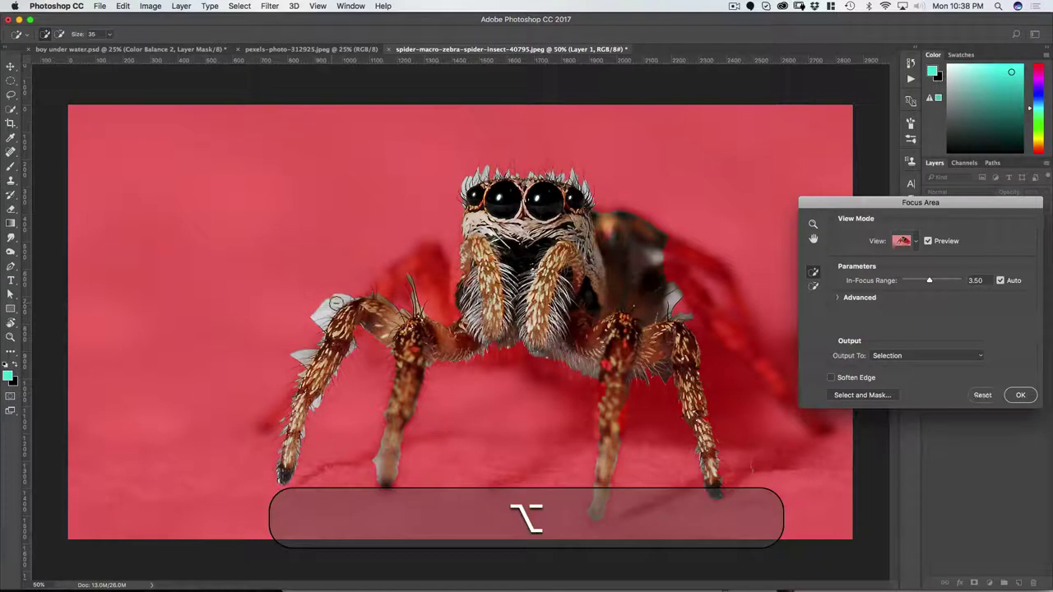
click(337, 302)
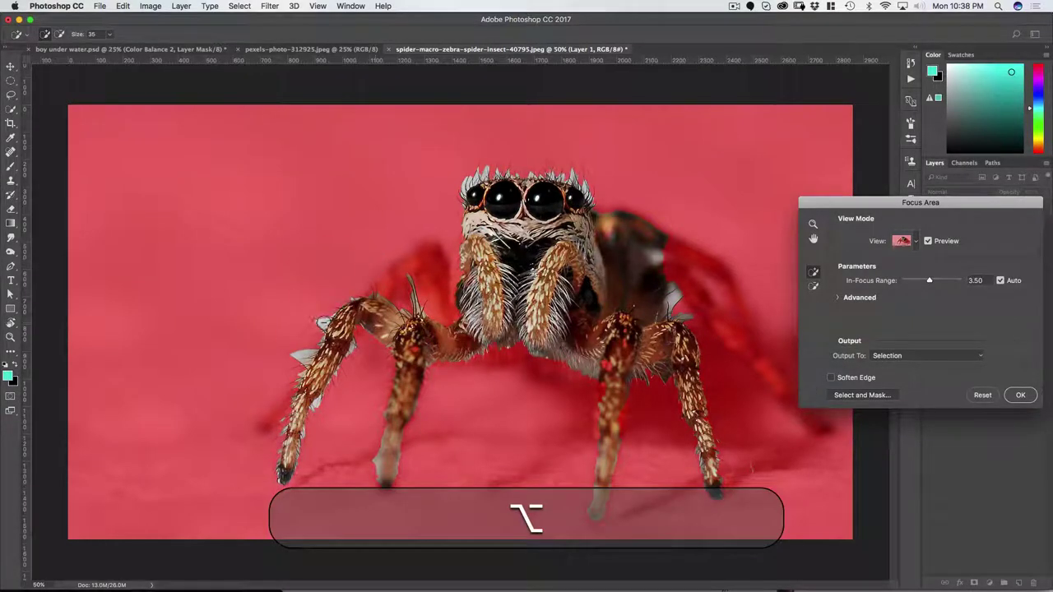
click(321, 322)
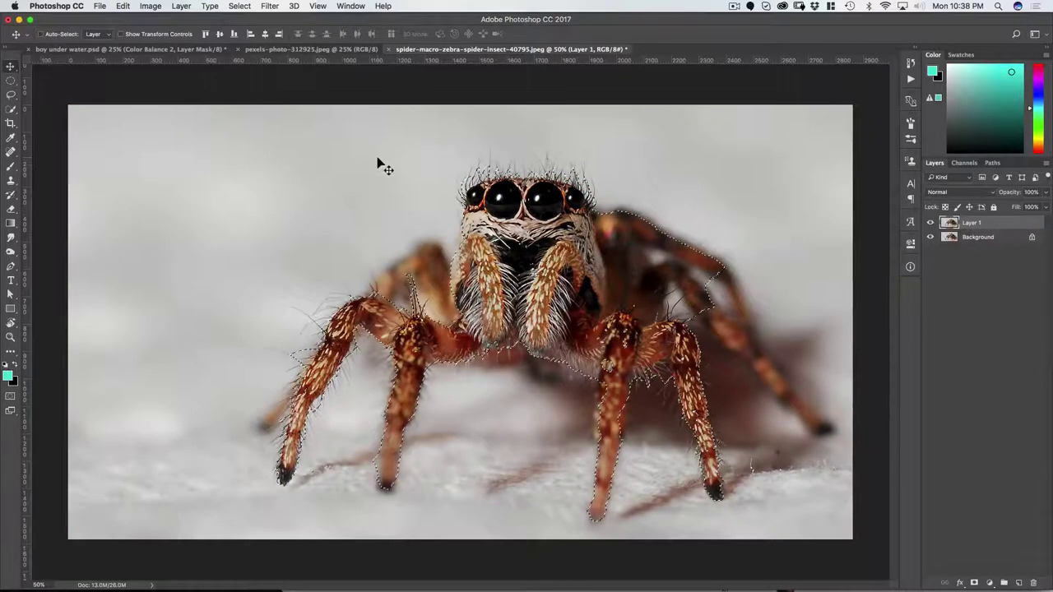
Open the selection in Select and Mask, enable Smart Radius and set the edge detection radius to 26 px.
key(m)
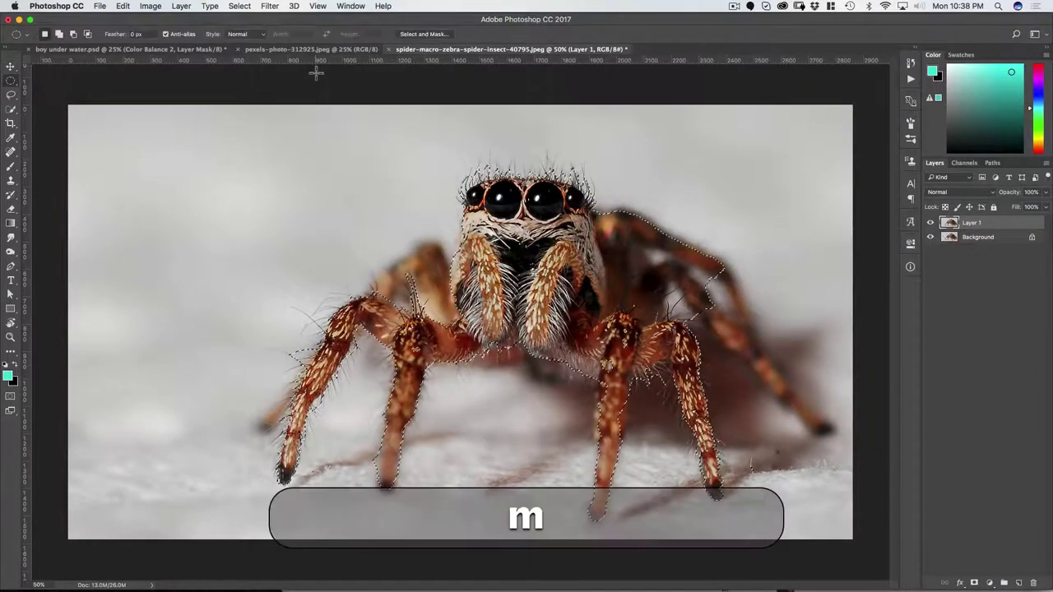
click(423, 33)
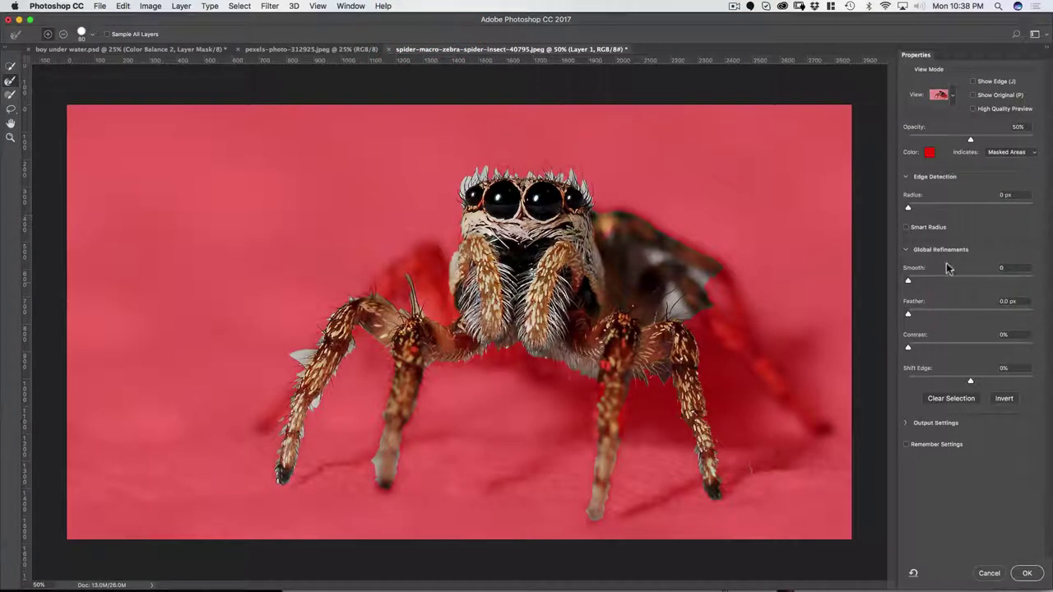
click(919, 227)
drag(908, 208, 969, 208)
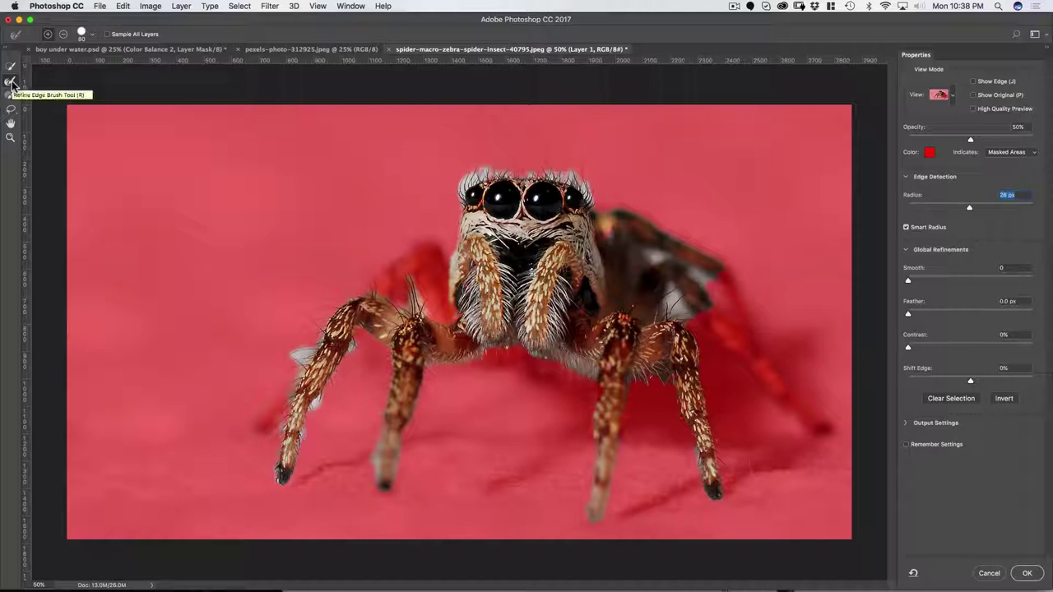
Refine the selection edge over the hairs on top of the spider's head and along both sides of the outer left leg.
mouse_move(462, 185)
mouse_down()
mouse_move(461, 170)
mouse_move(493, 155)
mouse_move(498, 170)
mouse_move(579, 179)
mouse_move(468, 182)
mouse_up()
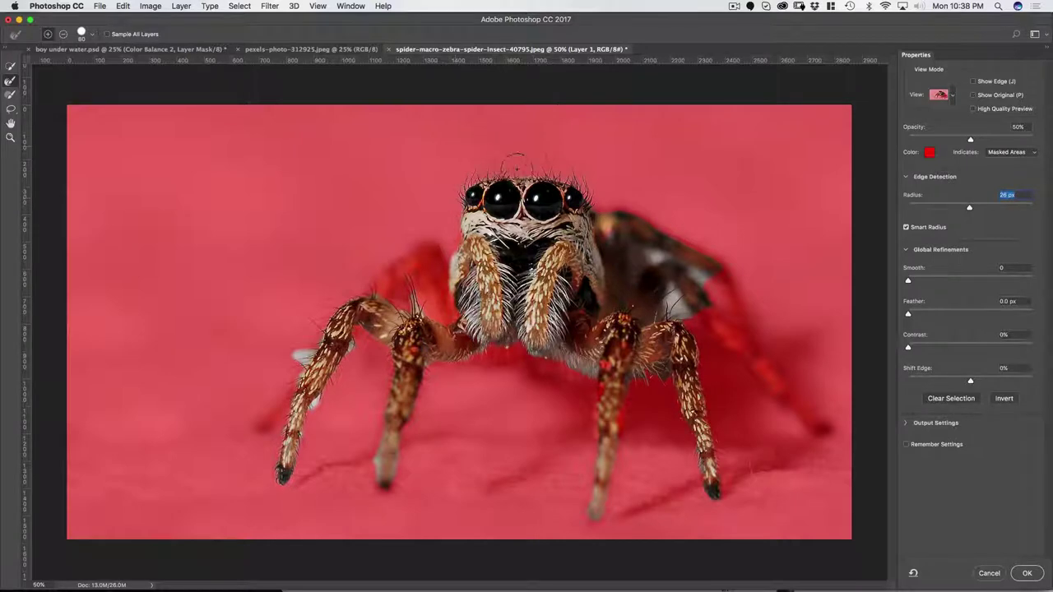
click(495, 177)
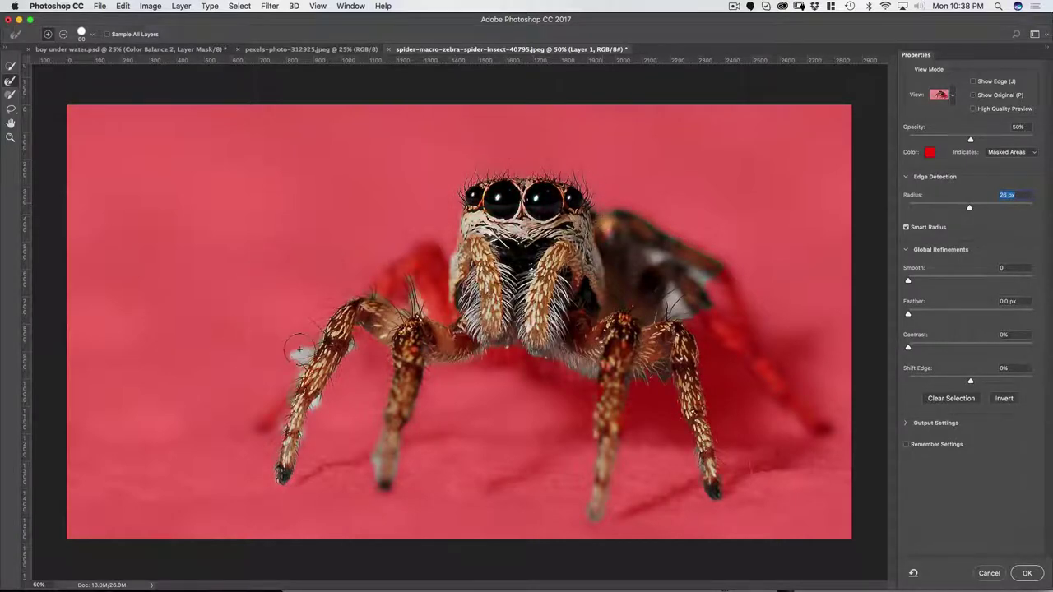
drag(297, 349, 287, 378)
mouse_move(328, 303)
mouse_down()
mouse_move(285, 372)
mouse_move(273, 429)
mouse_up()
drag(342, 373, 296, 479)
click(274, 458)
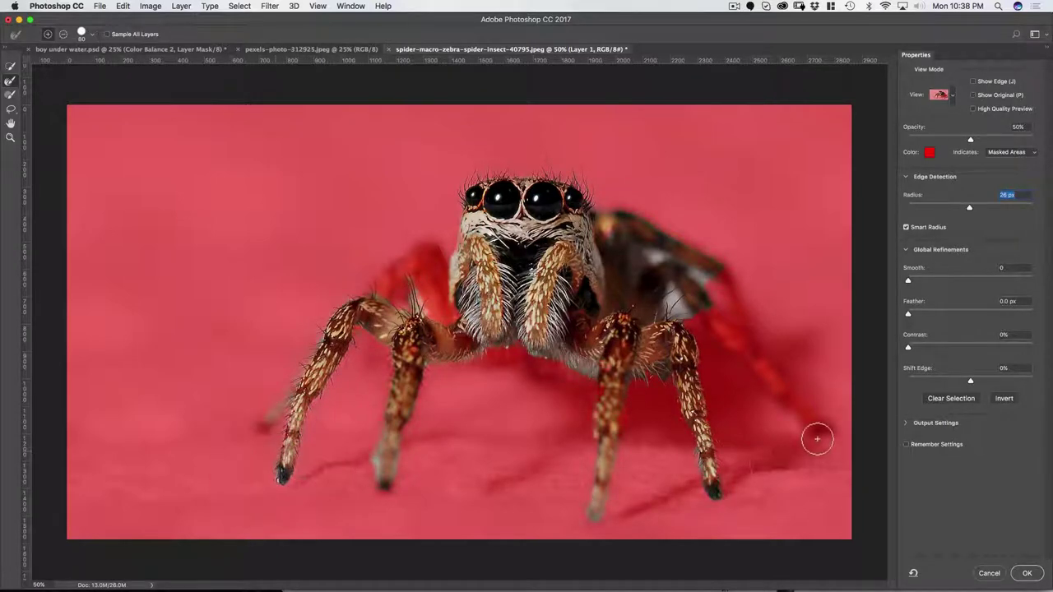
Refine the edge along the outer right leg, the body's underside and the inner left knee, and apply the refined selection.
click(687, 444)
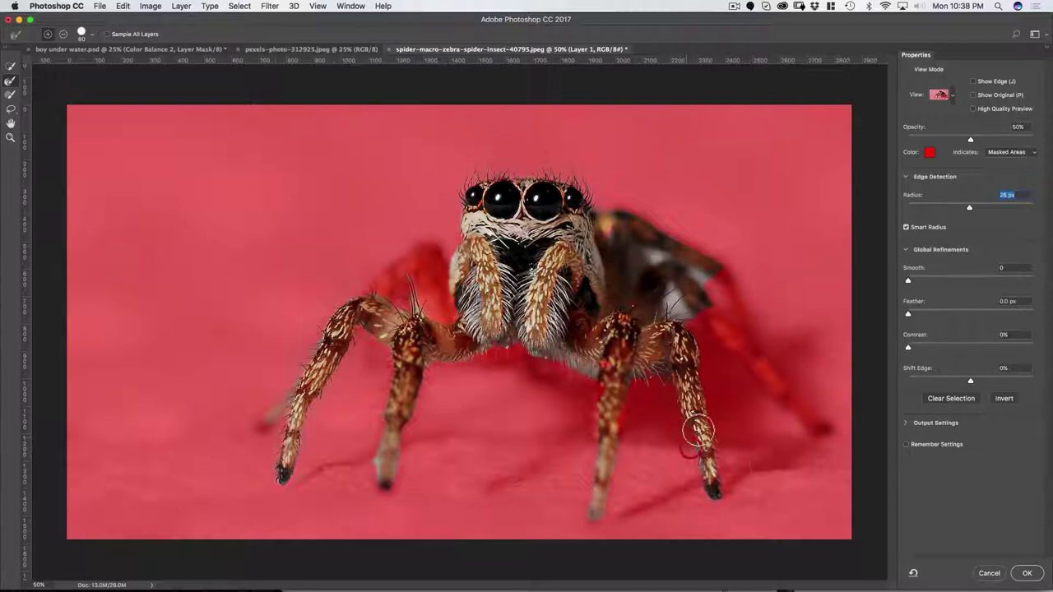
click(710, 451)
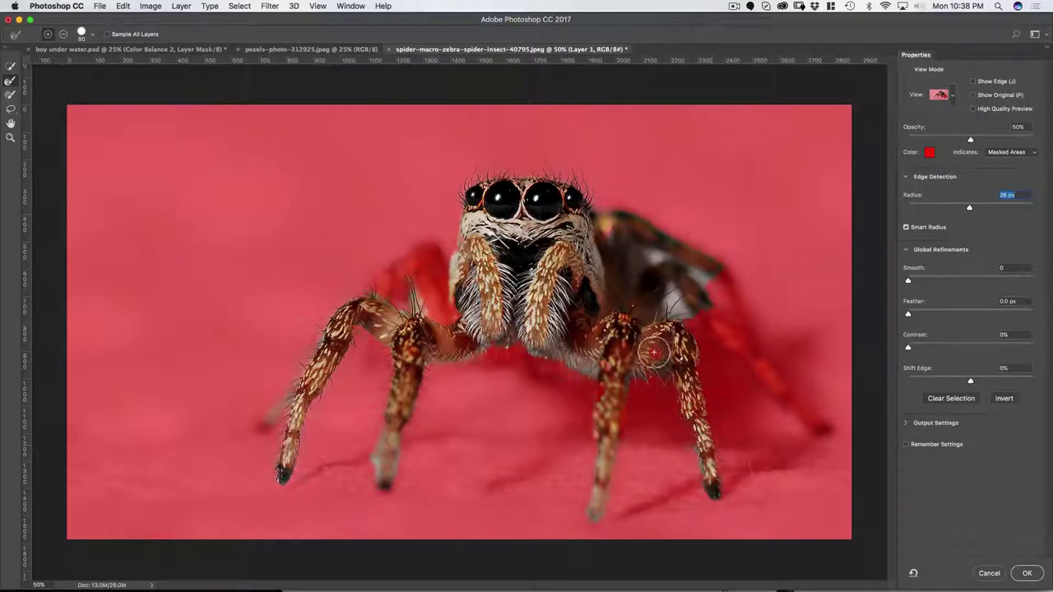
click(543, 342)
click(514, 333)
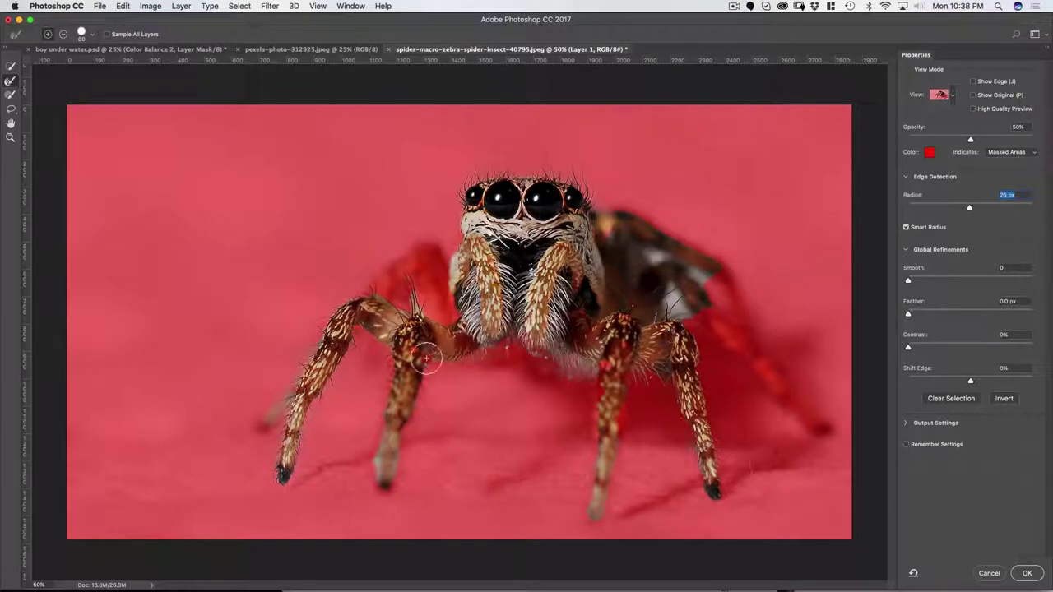
mouse_move(426, 358)
mouse_down()
mouse_move(463, 348)
mouse_move(522, 359)
mouse_up()
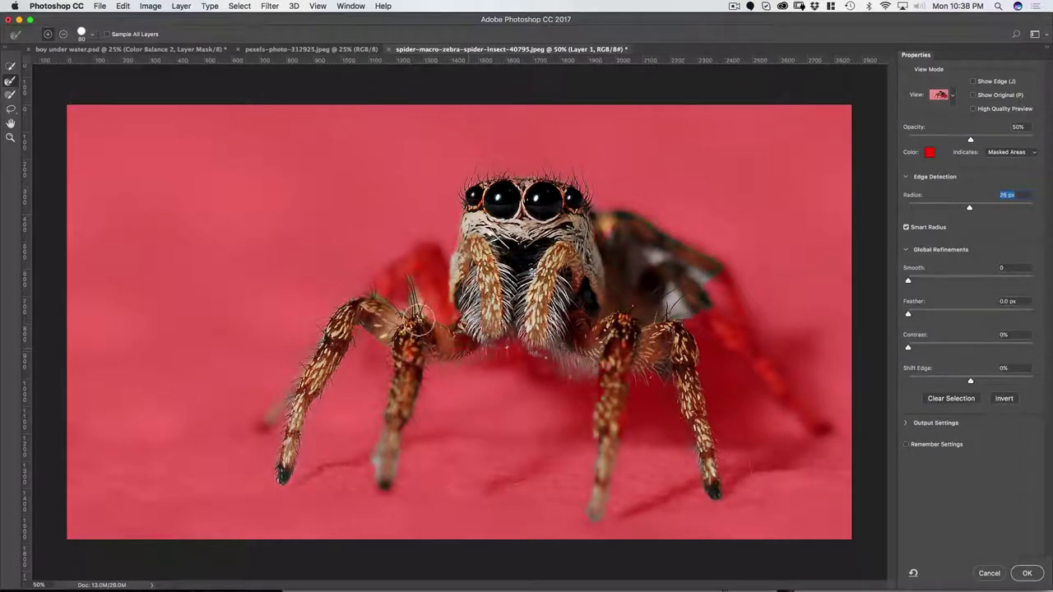
mouse_move(421, 319)
mouse_down()
mouse_move(412, 294)
mouse_move(423, 337)
mouse_up()
click(1028, 573)
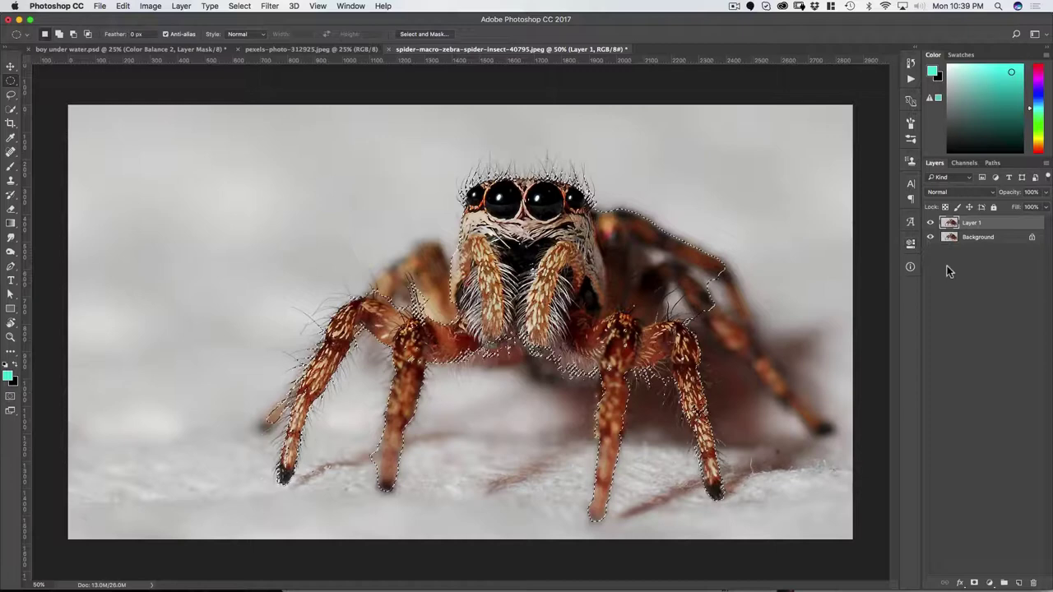
Turn the selection into a layer mask on Layer 1 and add an empty layer directly above the Background.
click(973, 582)
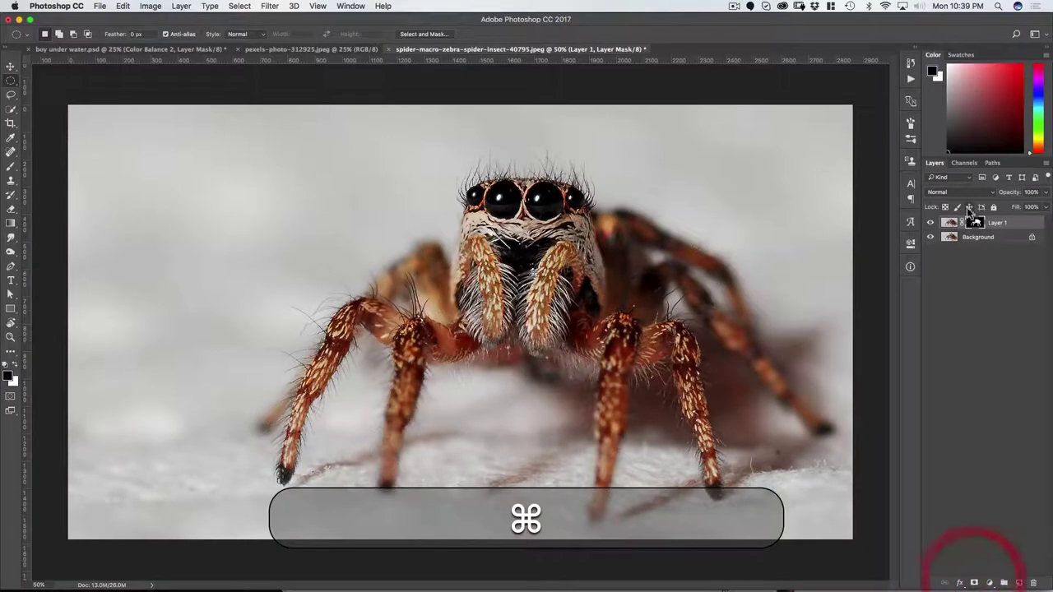
click(979, 238)
click(1018, 582)
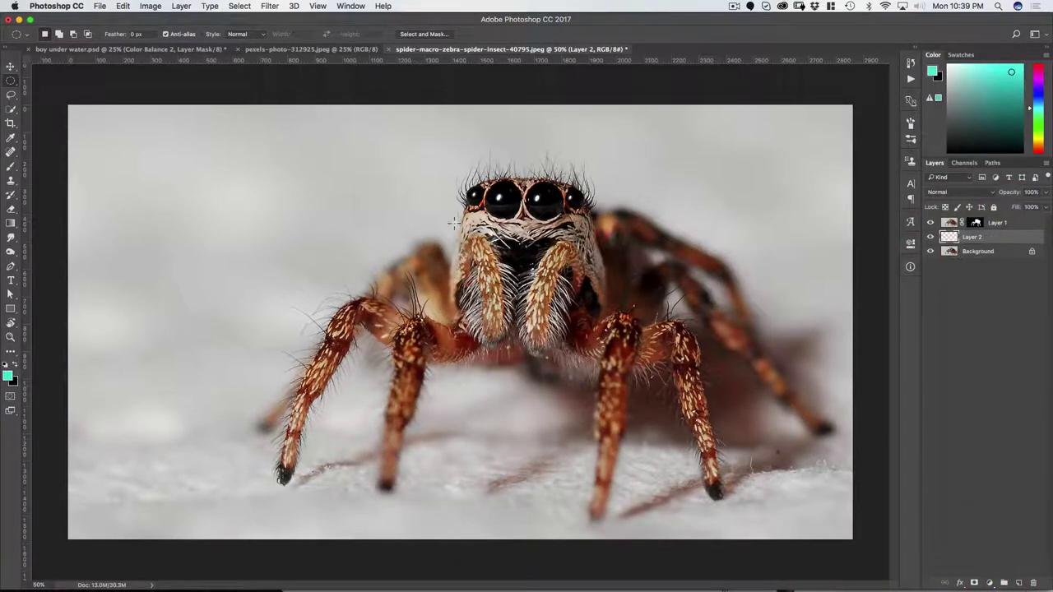
Choose a saturated blue foreground color and fill the empty layer behind the cut-out spider with it.
click(9, 377)
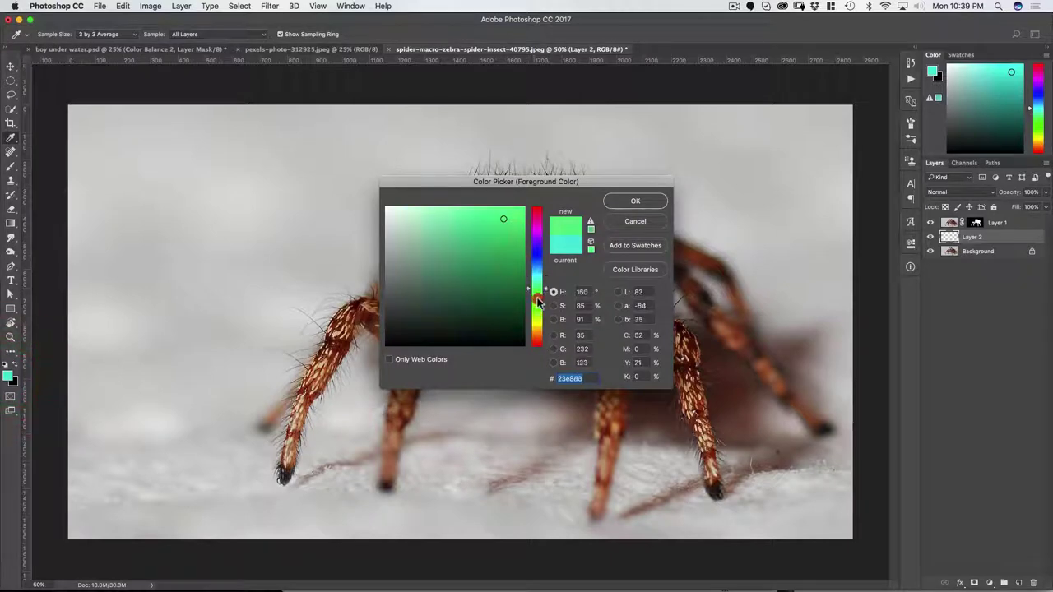
drag(538, 303, 545, 255)
click(635, 200)
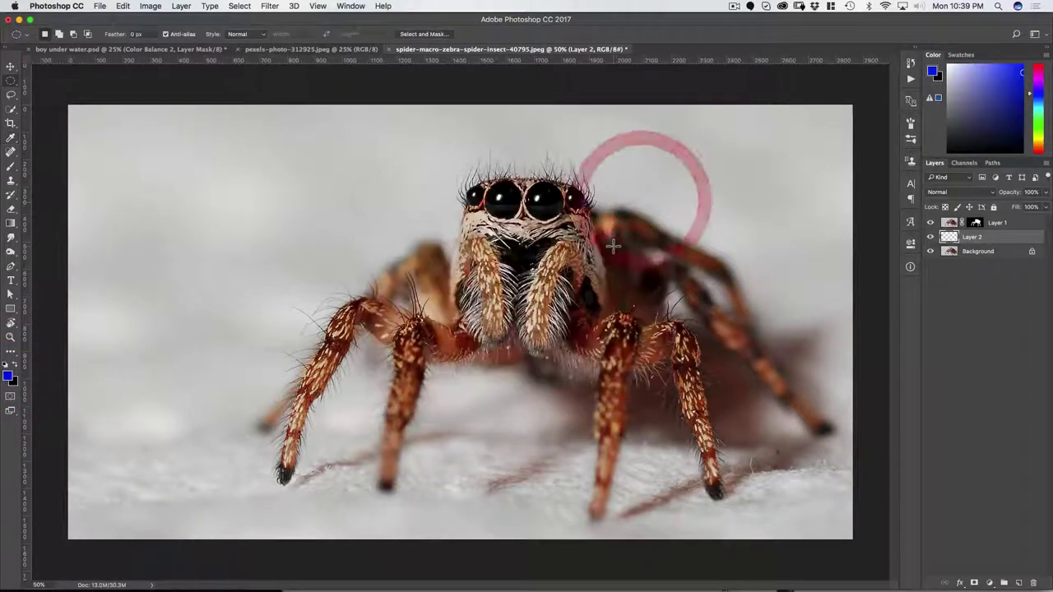
key(alt+BackSpace)
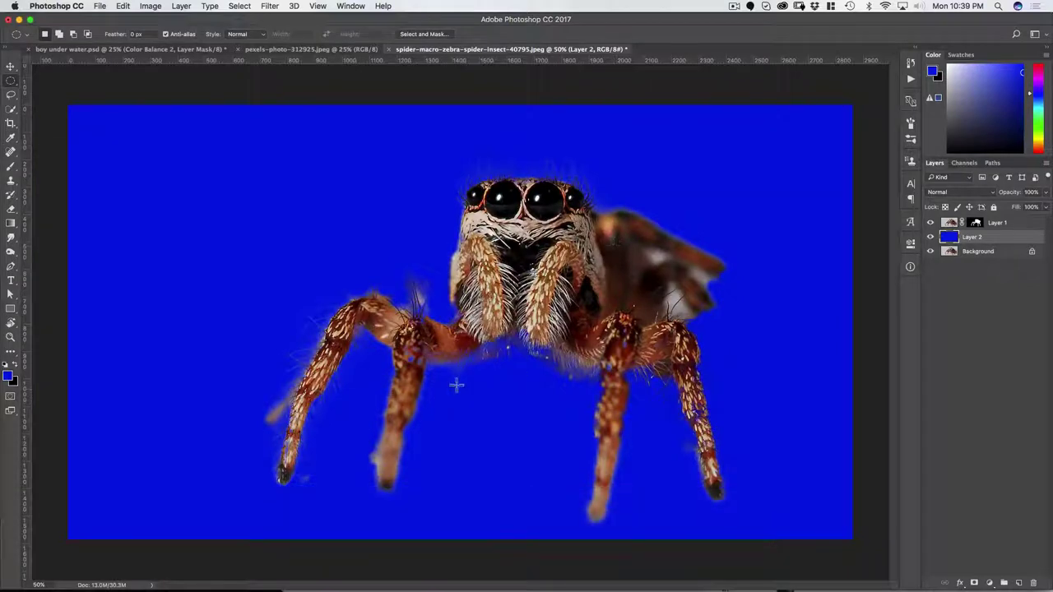
Display Layer 1's mask on its own and paint white over the dark specks on the inner left knee with a smaller brush.
alt+click(975, 223)
drag(408, 337, 425, 333)
key(b)
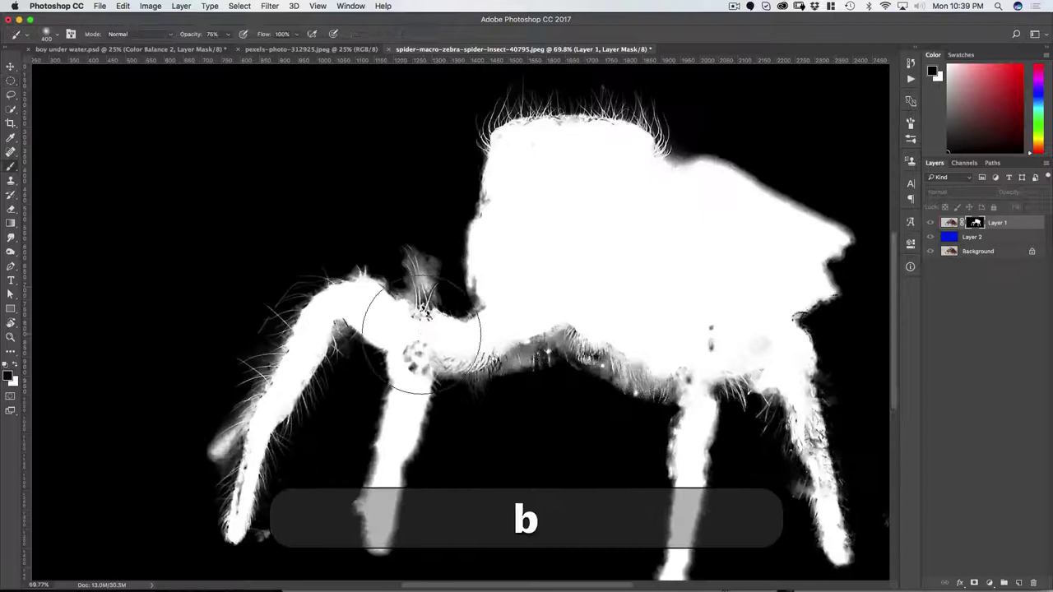
key(bracketleft)
key(bracketleft)
key(bracketleft)
key(bracketleft)
key(bracketleft)
key(bracketleft)
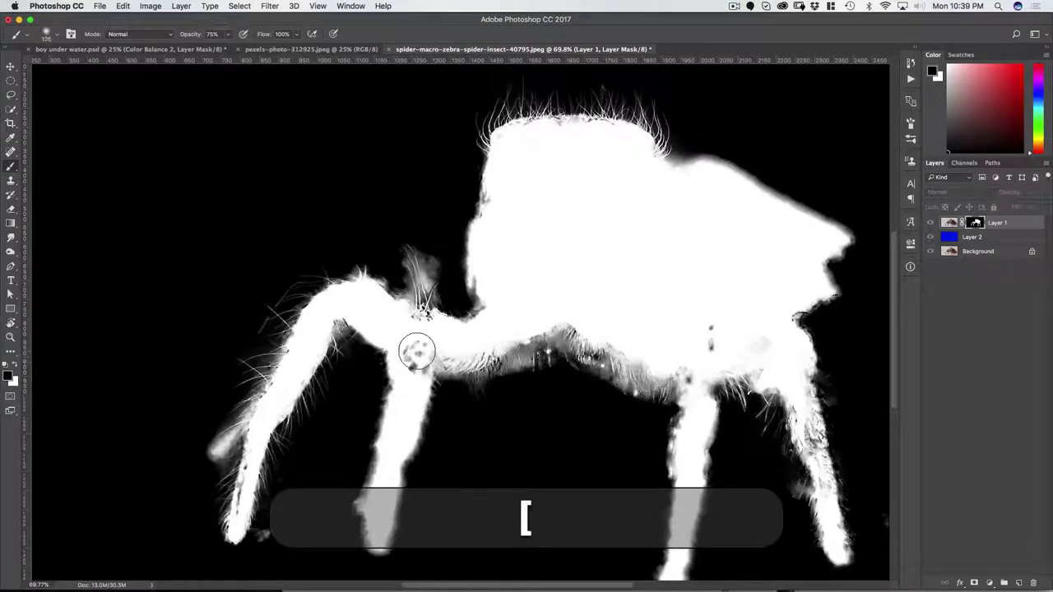
key(x)
mouse_move(411, 350)
mouse_down()
mouse_move(416, 369)
mouse_move(418, 334)
mouse_up()
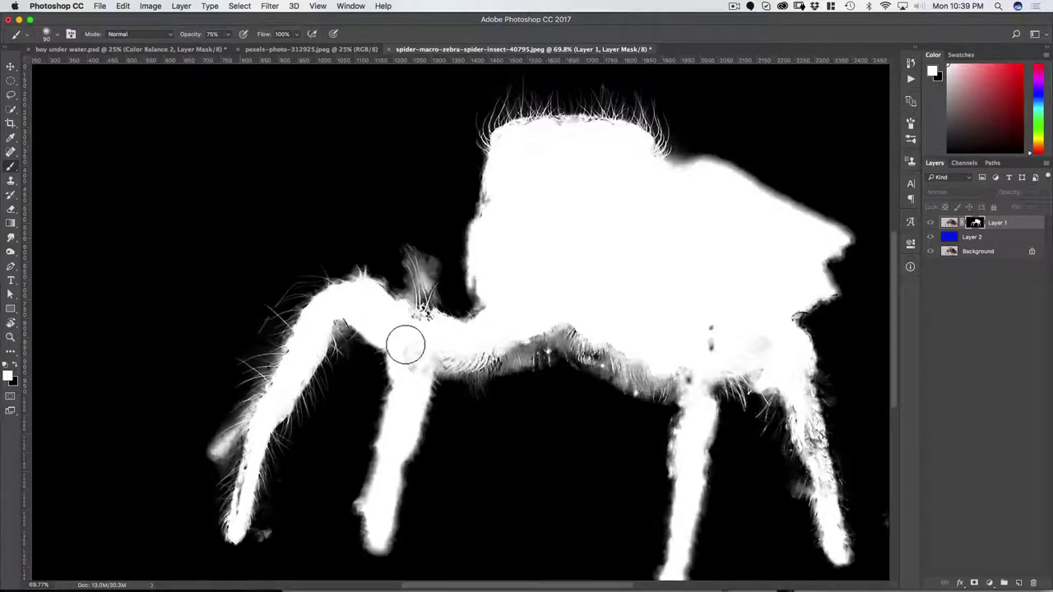
Raise the brush opacity to 100%, fill the remaining holes in the spider's mask with white, and return to the image view.
key(bracketleft)
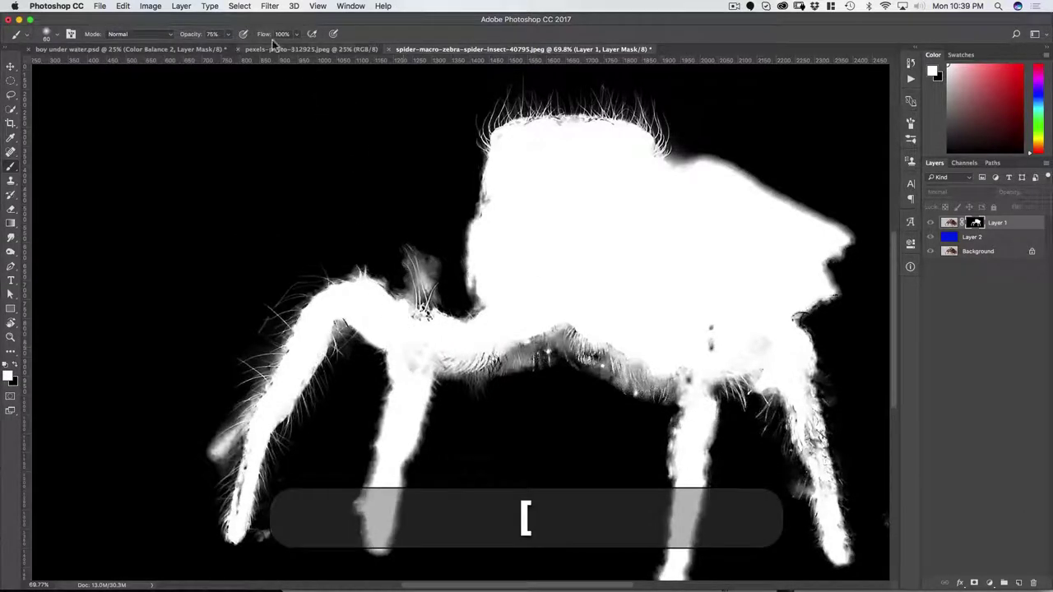
click(240, 35)
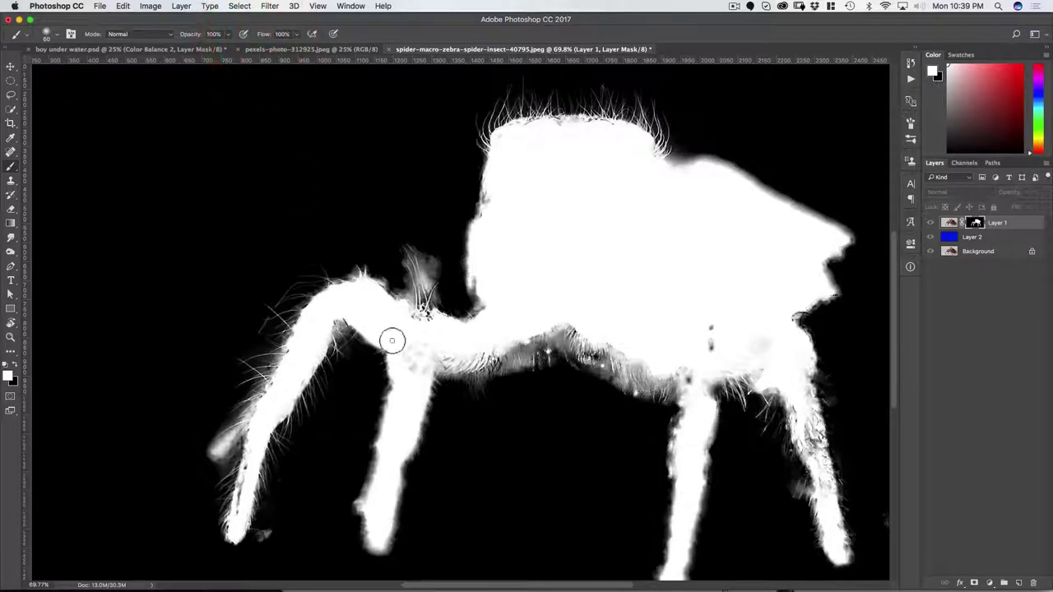
mouse_move(398, 354)
mouse_down()
mouse_move(419, 378)
mouse_move(439, 345)
mouse_up()
drag(498, 193, 498, 211)
mouse_move(687, 335)
mouse_down()
mouse_move(722, 337)
mouse_move(723, 313)
mouse_move(750, 354)
mouse_move(756, 340)
mouse_move(755, 366)
mouse_up()
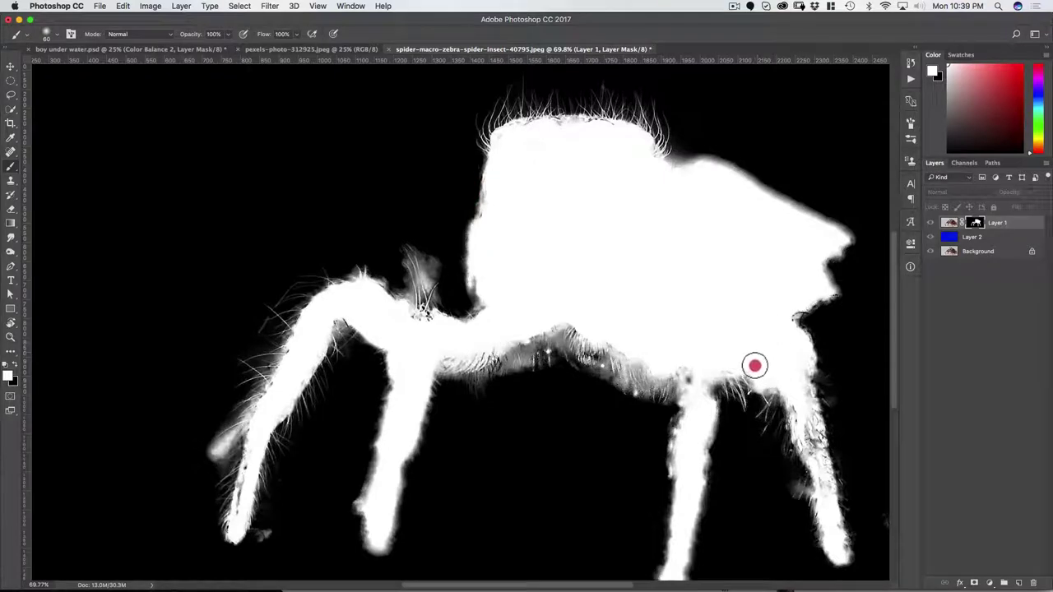
alt+click(975, 223)
drag(787, 278, 754, 291)
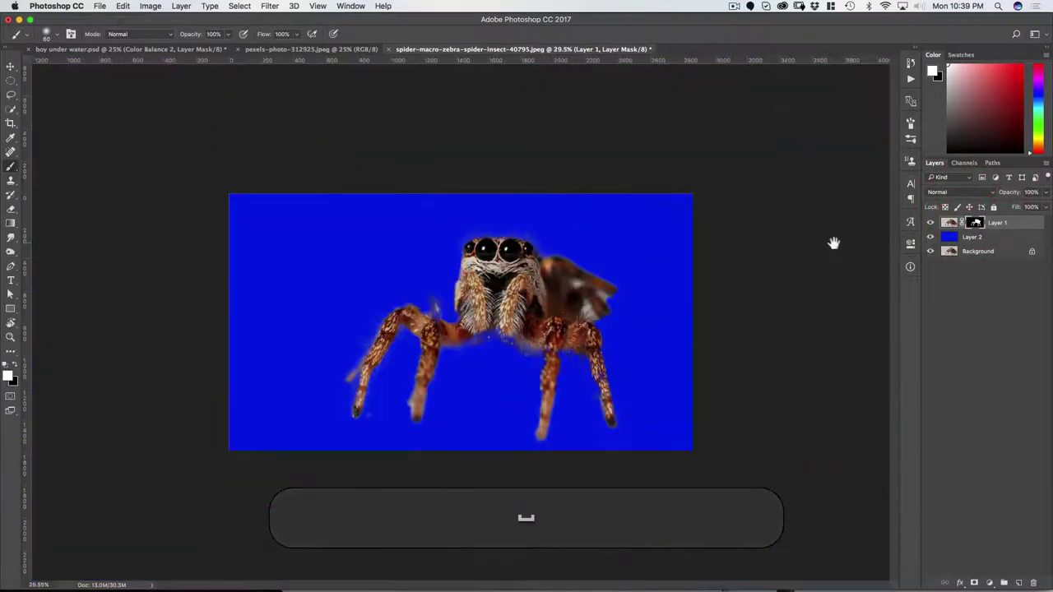
Lower the opacity of the blue Layer 2 to 59%.
click(952, 238)
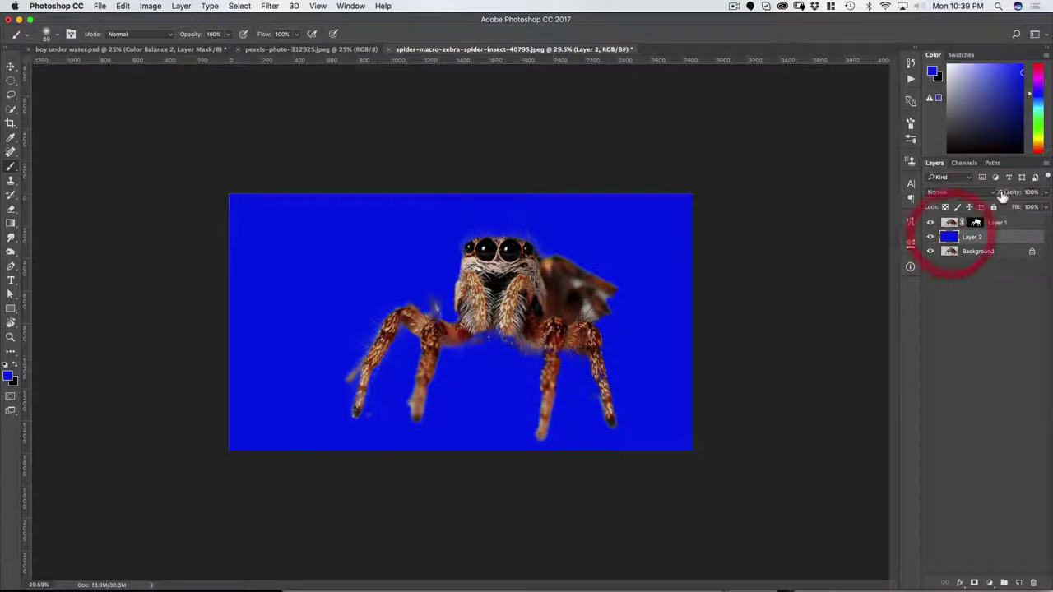
drag(1010, 195, 988, 200)
key(super+space)
drag(457, 317, 565, 268)
Duplicate Layer 1 with its mask directly above Layer 2, hide the original, and make the copy's mask active.
click(947, 224)
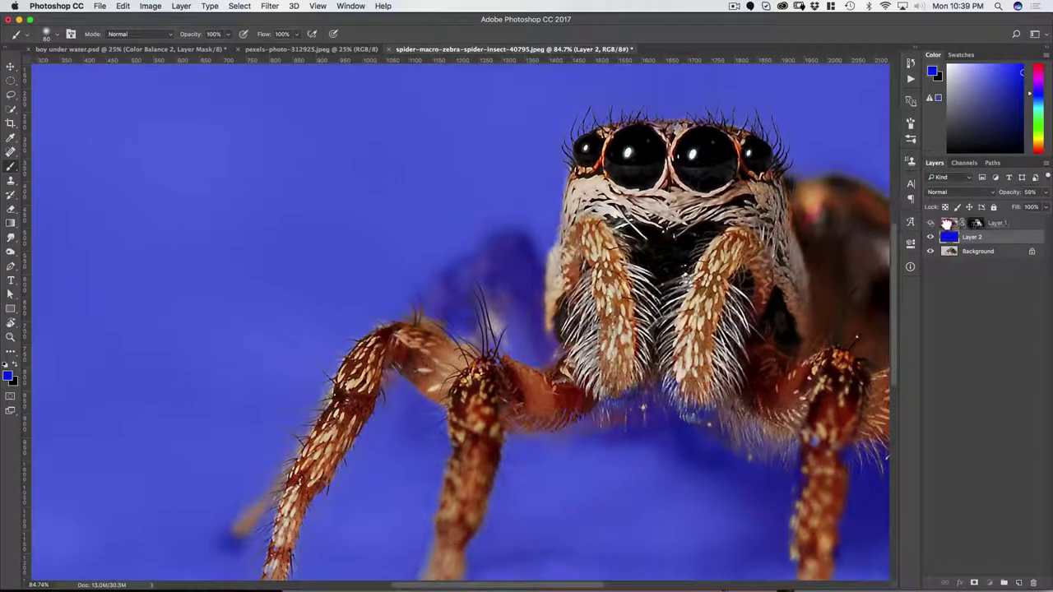
key(space)
drag(709, 253, 455, 207)
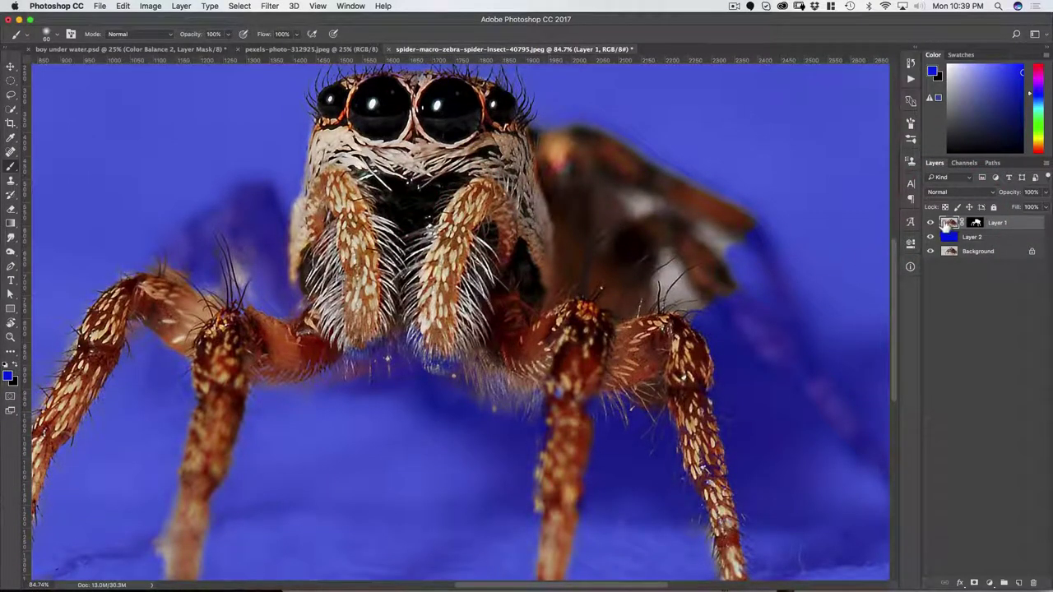
drag(947, 224, 974, 238)
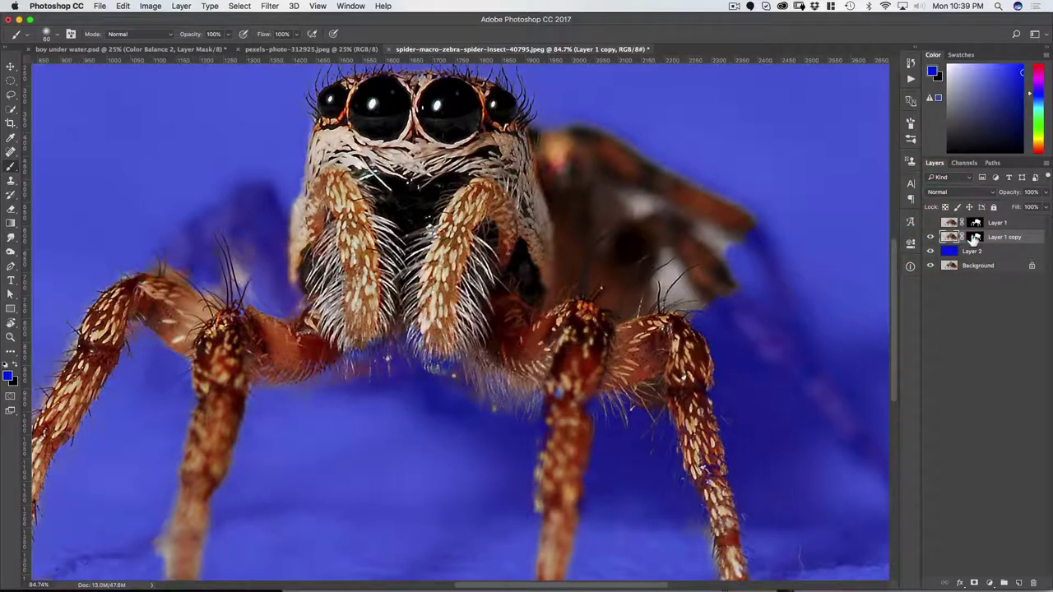
click(974, 238)
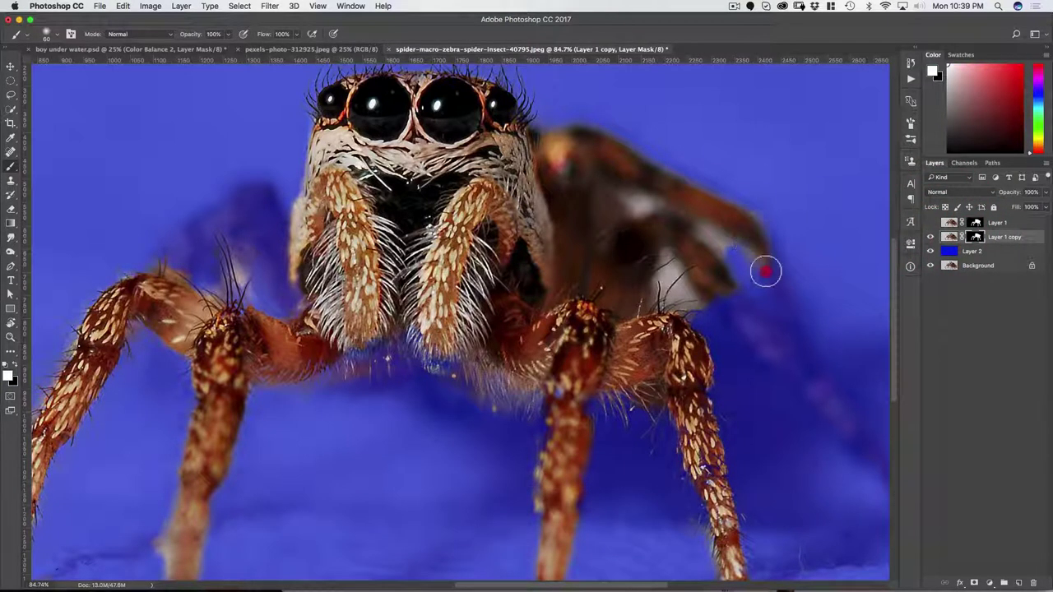
Paint white on the copy's mask to reveal the blurred rear right leg, the area below the mouth and the rear left leg.
mouse_move(765, 271)
mouse_down()
mouse_move(778, 300)
mouse_move(725, 271)
mouse_move(733, 308)
mouse_move(781, 368)
mouse_move(791, 359)
mouse_move(736, 300)
mouse_move(782, 353)
mouse_move(773, 300)
mouse_move(802, 372)
mouse_move(734, 311)
mouse_up()
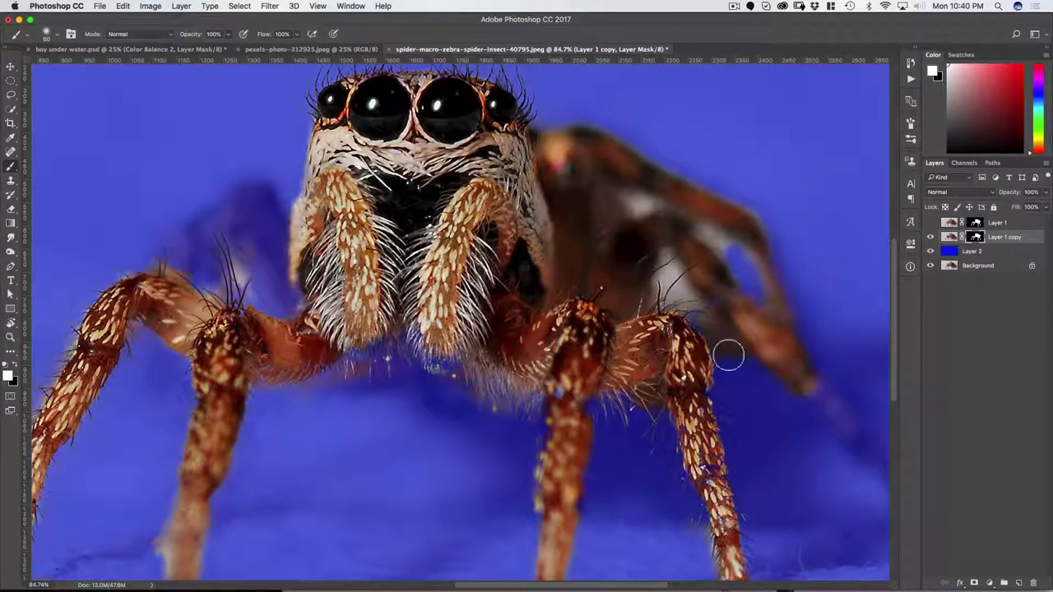
mouse_move(728, 354)
mouse_down()
mouse_move(755, 368)
mouse_move(771, 338)
mouse_up()
key(space)
mouse_move(408, 364)
mouse_down()
mouse_move(380, 349)
mouse_move(311, 354)
mouse_up()
mouse_move(275, 235)
mouse_down()
mouse_move(252, 198)
mouse_move(236, 220)
mouse_move(192, 240)
mouse_move(188, 257)
mouse_move(234, 236)
mouse_move(272, 301)
mouse_up()
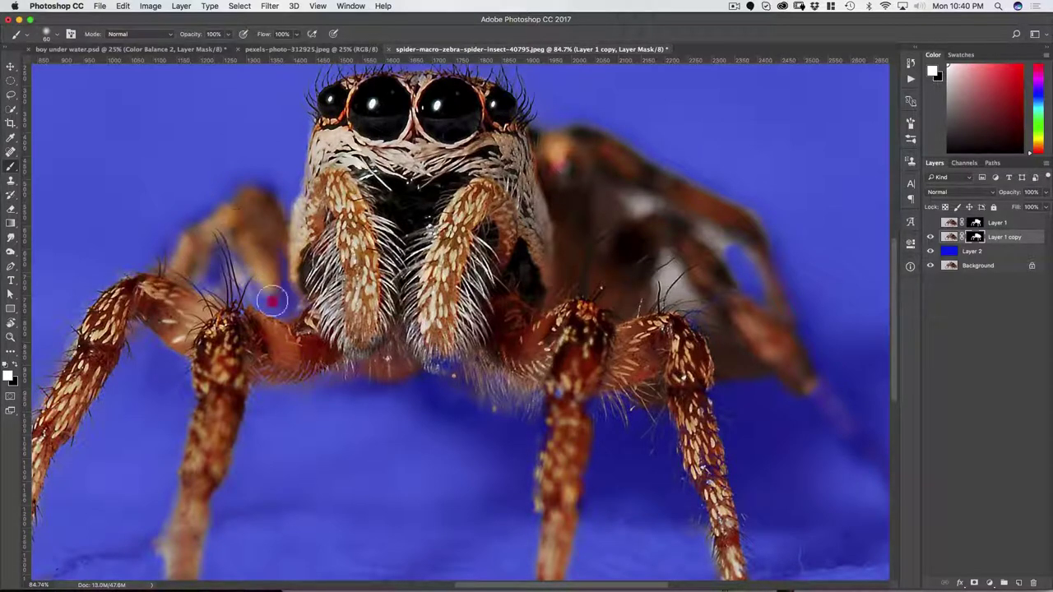
Reveal the rear left leg's lower part, the far-left foot and the body's underside on the copy's mask with a soft brush.
key(space)
drag(263, 345, 396, 263)
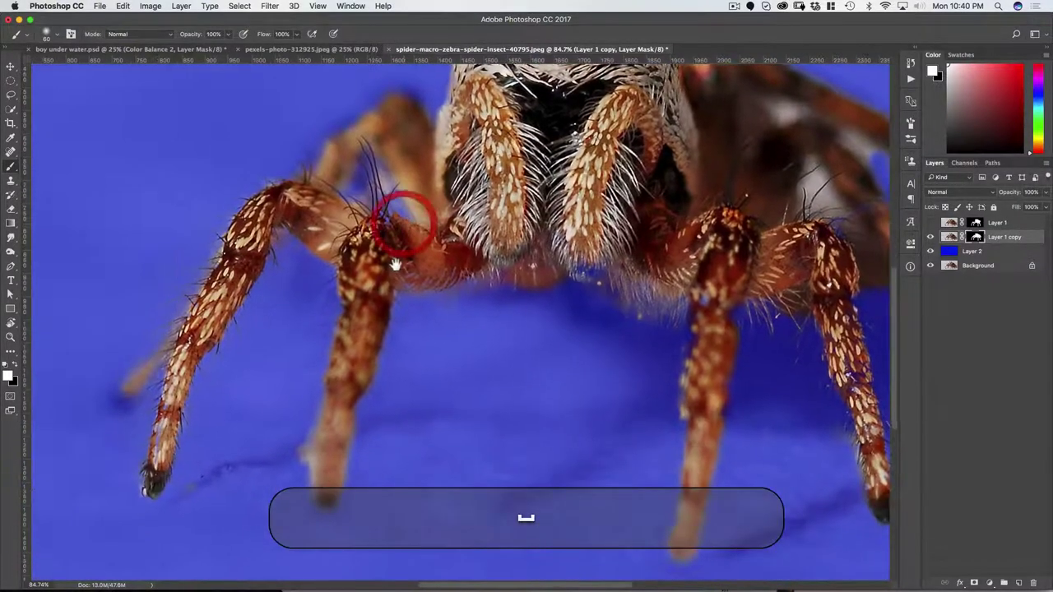
right_click(396, 263)
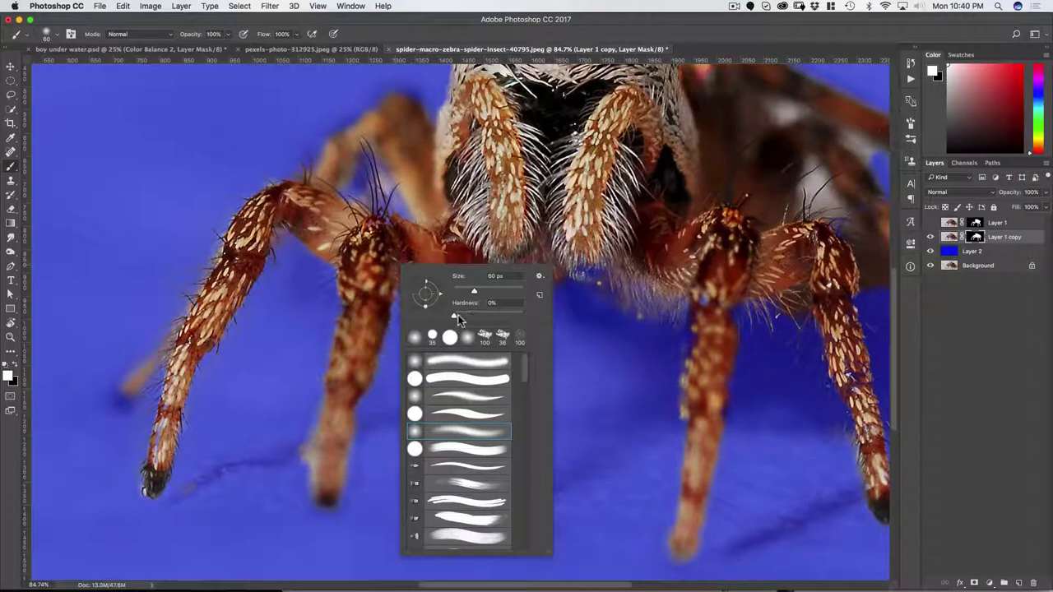
mouse_move(362, 193)
mouse_down()
mouse_move(341, 169)
mouse_move(313, 238)
mouse_move(315, 221)
mouse_up()
mouse_move(134, 396)
mouse_down()
mouse_move(123, 395)
mouse_move(140, 371)
mouse_up()
mouse_move(597, 298)
mouse_down()
mouse_move(594, 282)
mouse_move(617, 298)
mouse_up()
Enlarge the brush to 100 px and reveal the shadowed area around the outer right leg and more of the rear right leg.
key(bracketright)
key(bracketright)
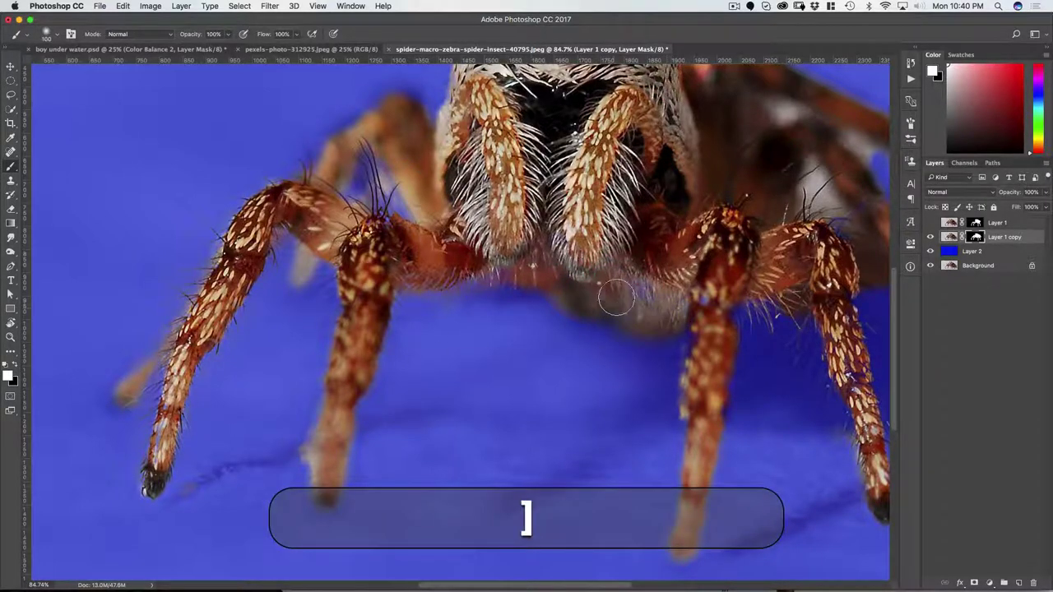
key(space)
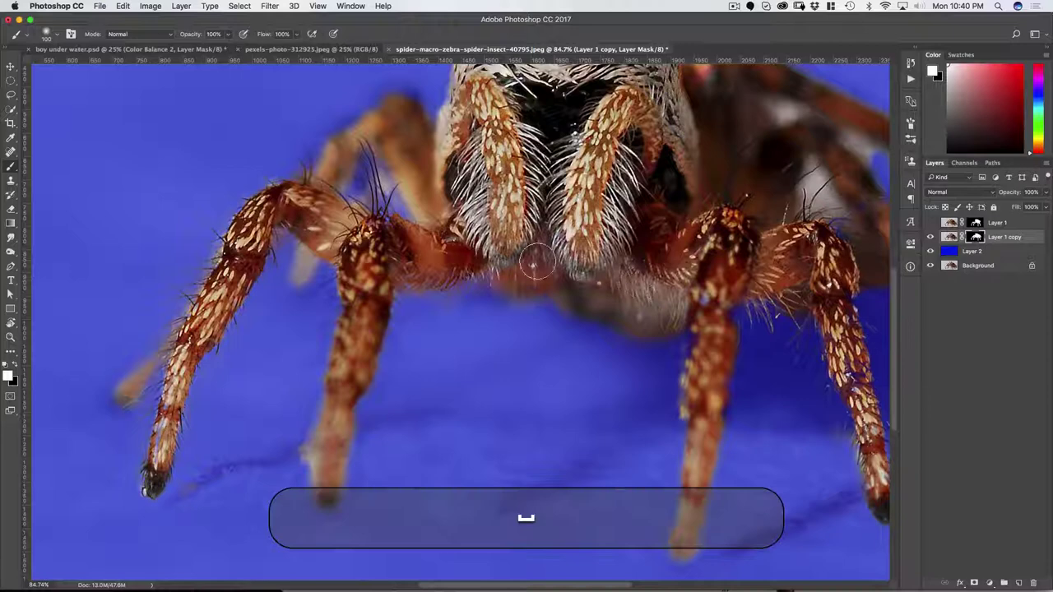
drag(486, 247, 273, 222)
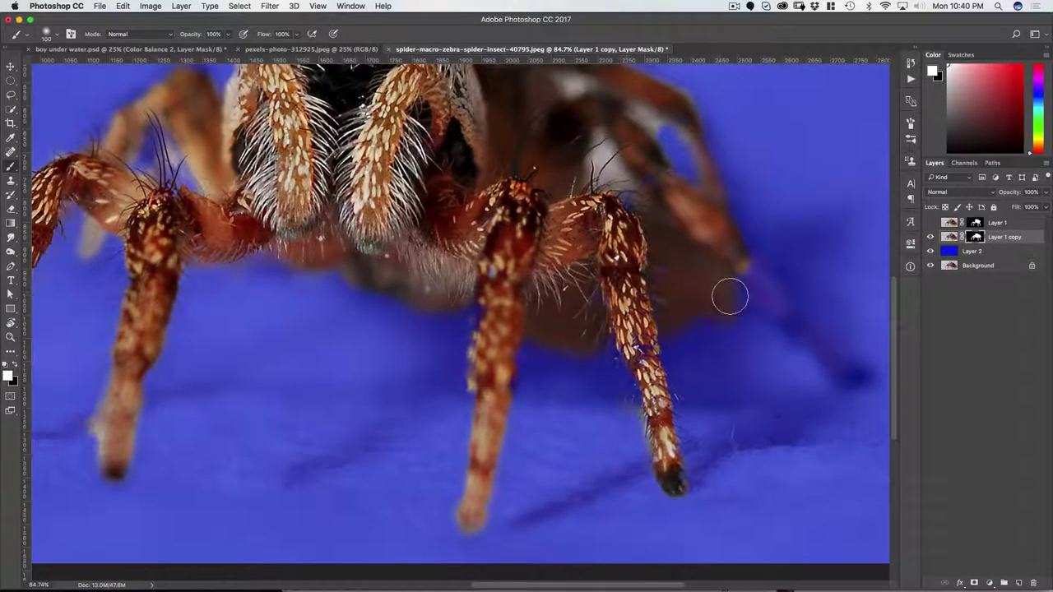
drag(731, 297, 664, 333)
mouse_move(607, 313)
mouse_down()
mouse_move(606, 340)
mouse_move(641, 384)
mouse_move(712, 381)
mouse_up()
drag(737, 273, 746, 271)
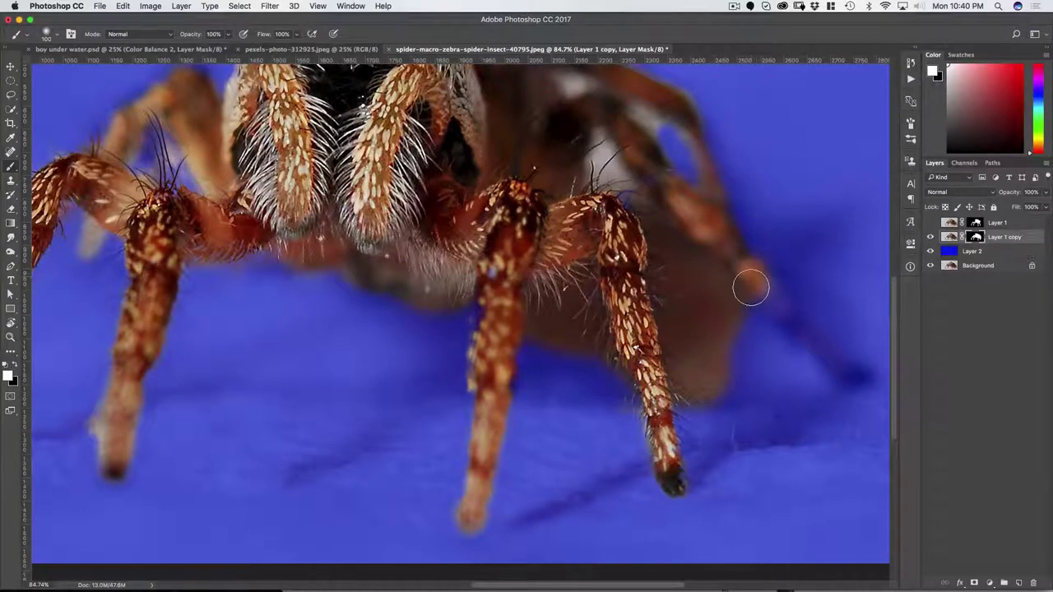
Reveal the rear right leg down to its foot on the copy's mask with a 70 px brush, checking it against the original.
key(bracketleft)
key(bracketleft)
key(bracketleft)
mouse_move(759, 287)
mouse_down()
mouse_move(854, 377)
mouse_move(788, 301)
mouse_move(794, 233)
mouse_move(827, 237)
mouse_move(755, 240)
mouse_move(706, 227)
mouse_move(751, 235)
mouse_up()
click(930, 250)
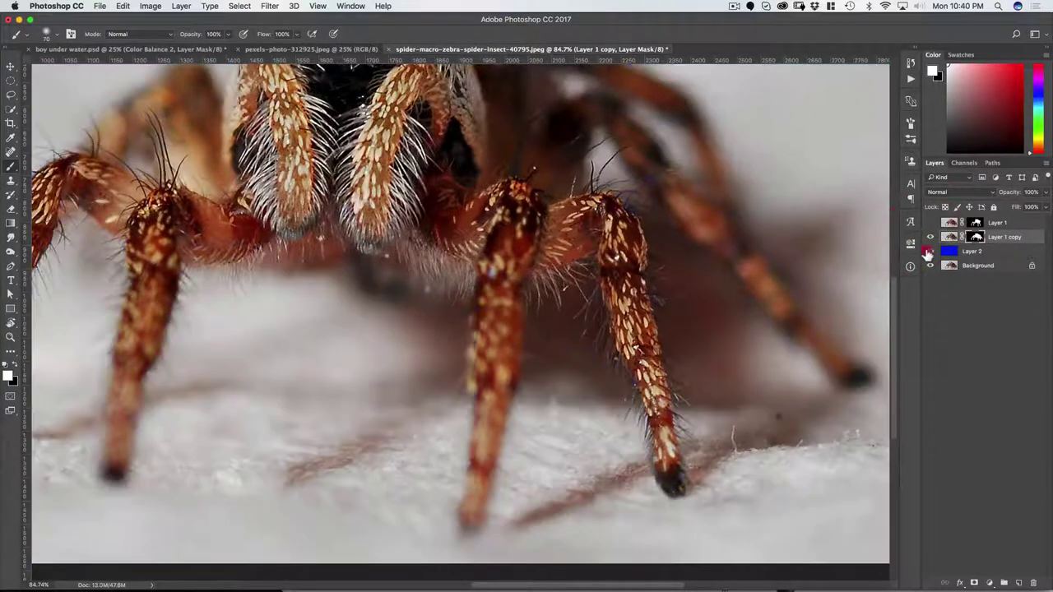
click(930, 250)
key(bracketright)
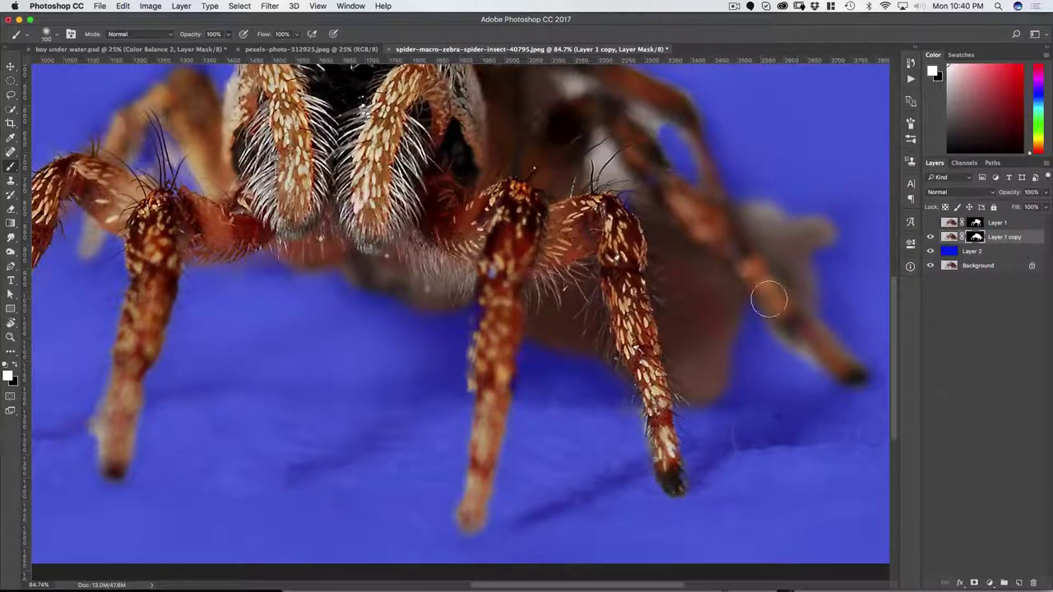
Make Layer 1 and Layer 2 visible together with the copy and set Layer 2's opacity to 100%.
click(930, 251)
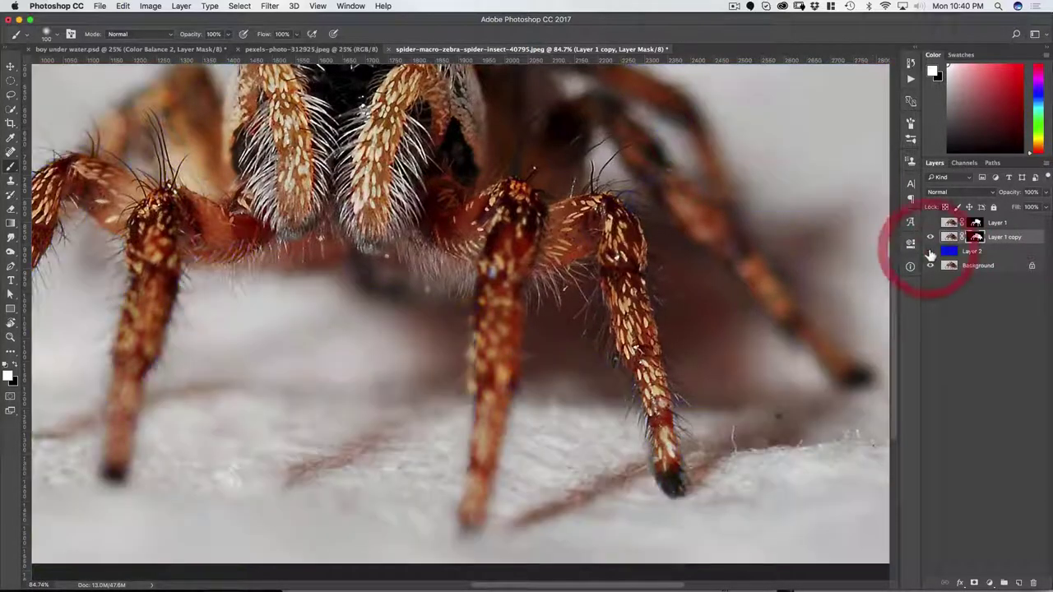
drag(688, 304, 667, 309)
scroll(667, 309, down, 3)
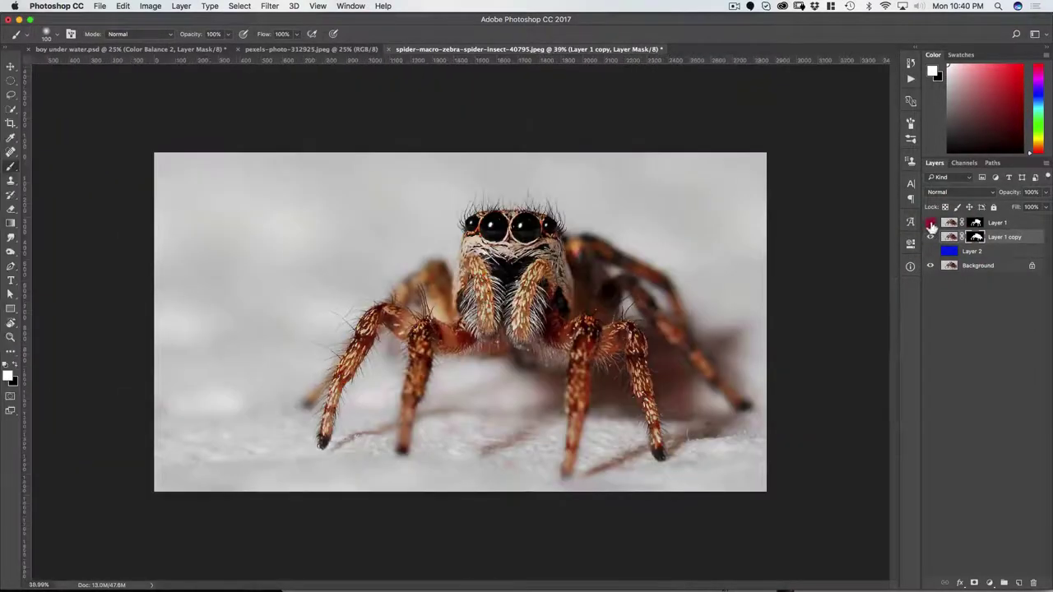
click(929, 226)
click(930, 250)
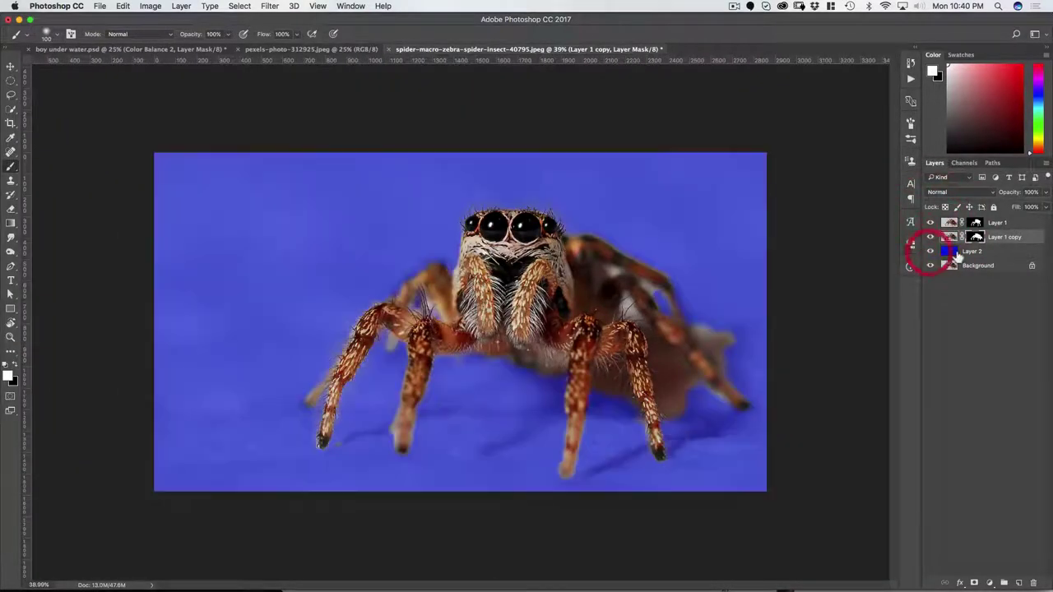
click(958, 251)
key(v)
key(0)
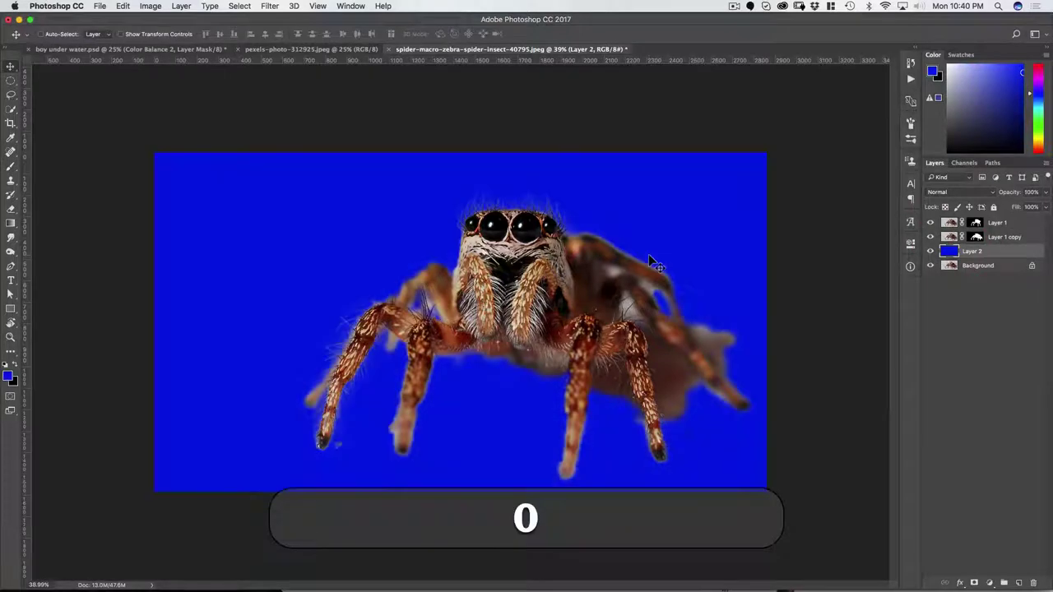
Select Layer 1 and Layer 1 copy, float the spider document, and copy both layers into pexels-photo-312925.jpeg.
click(1002, 236)
shift+click(999, 222)
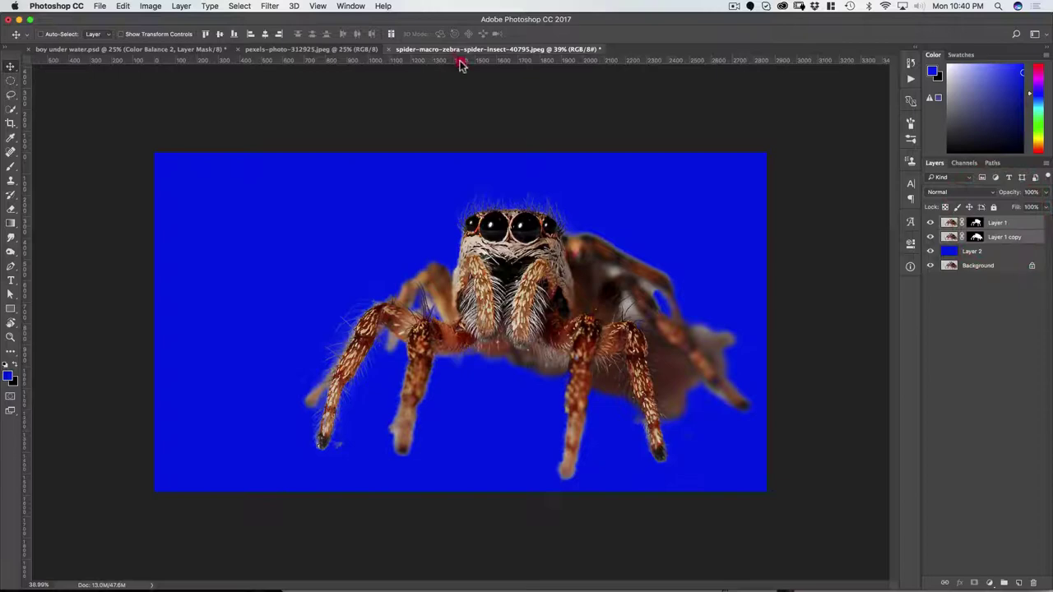
drag(461, 66, 459, 119)
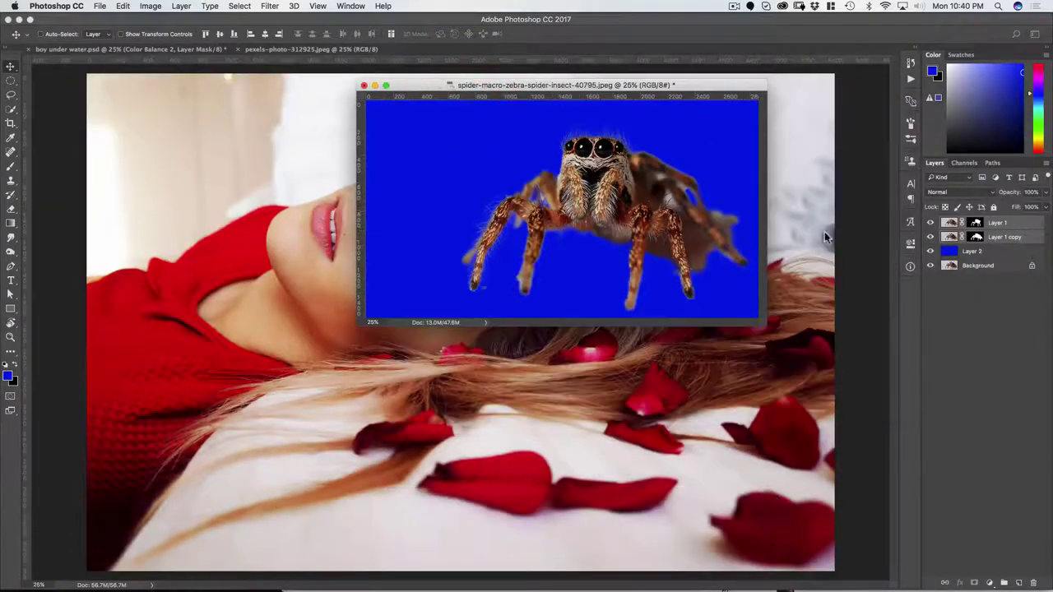
drag(940, 239, 650, 406)
key(v)
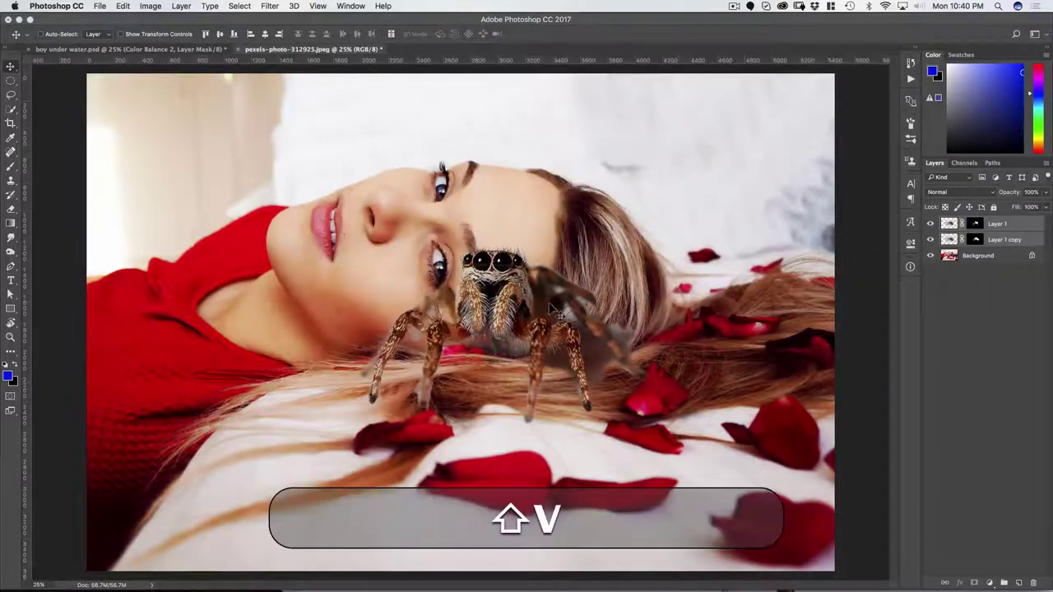
Scale both spider layers to about 54%, tilt them slightly clockwise, and place the spider on top of the woman's forehead.
drag(541, 303, 547, 123)
key(super+t)
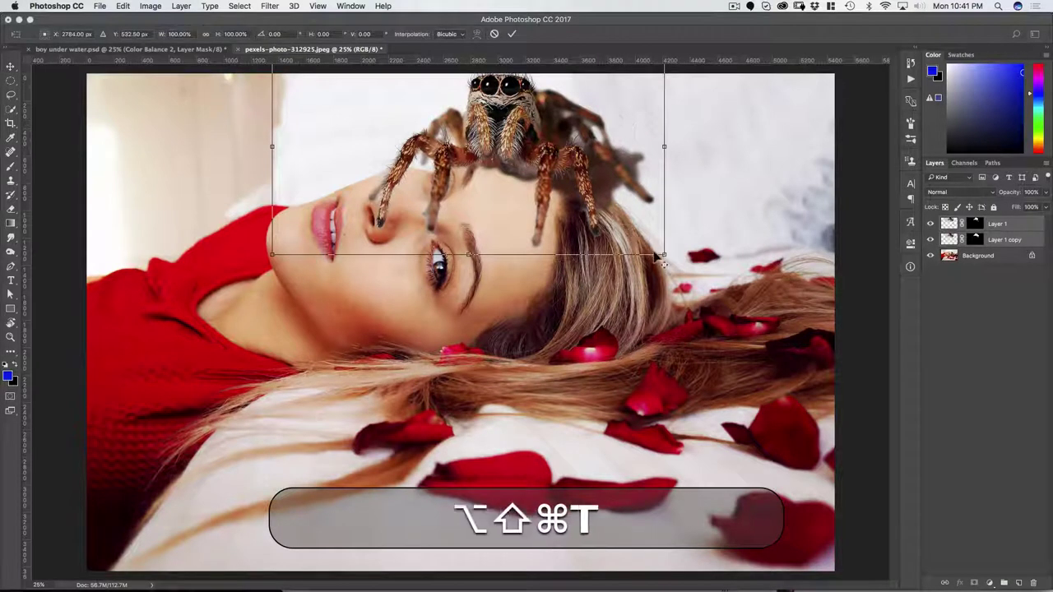
drag(663, 255, 576, 171)
drag(367, 223, 401, 193)
drag(529, 171, 526, 184)
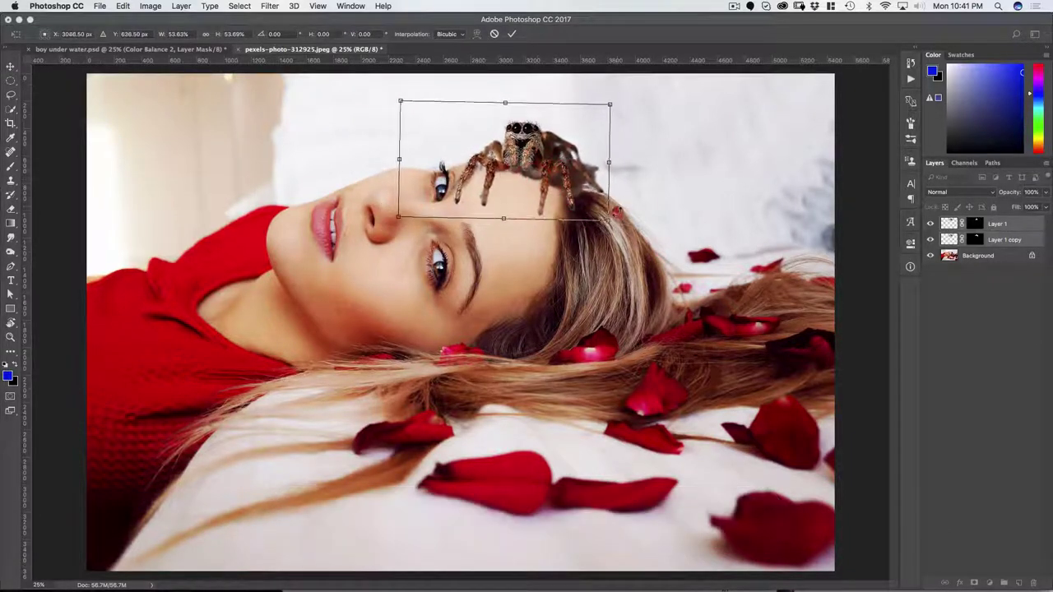
drag(621, 205, 616, 211)
drag(544, 191, 564, 206)
double_click(564, 202)
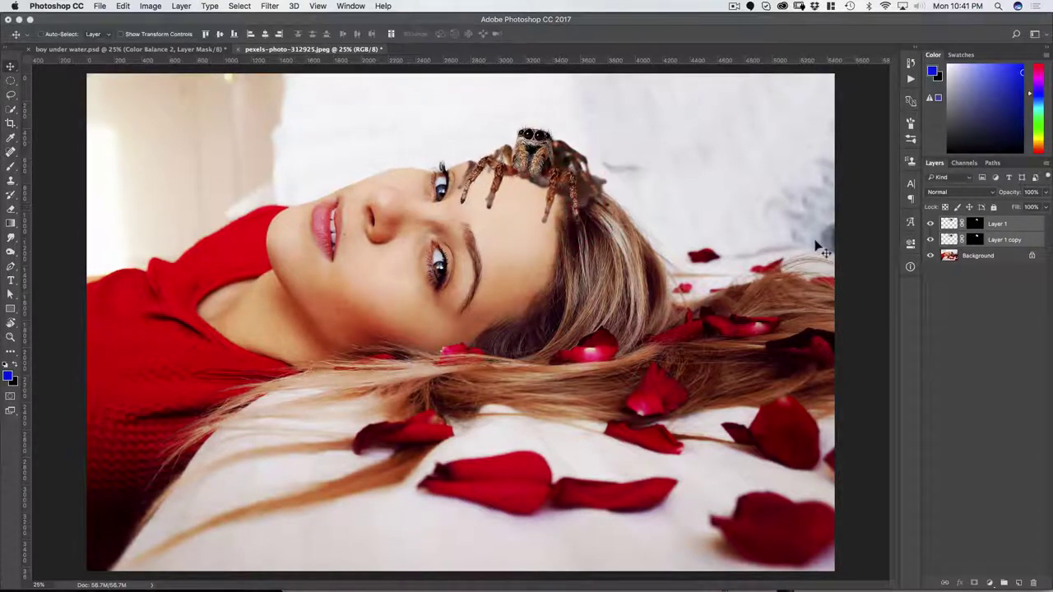
Toggle Layer 1 copy's visibility to compare the spider with and without its blurred parts.
click(930, 239)
click(930, 240)
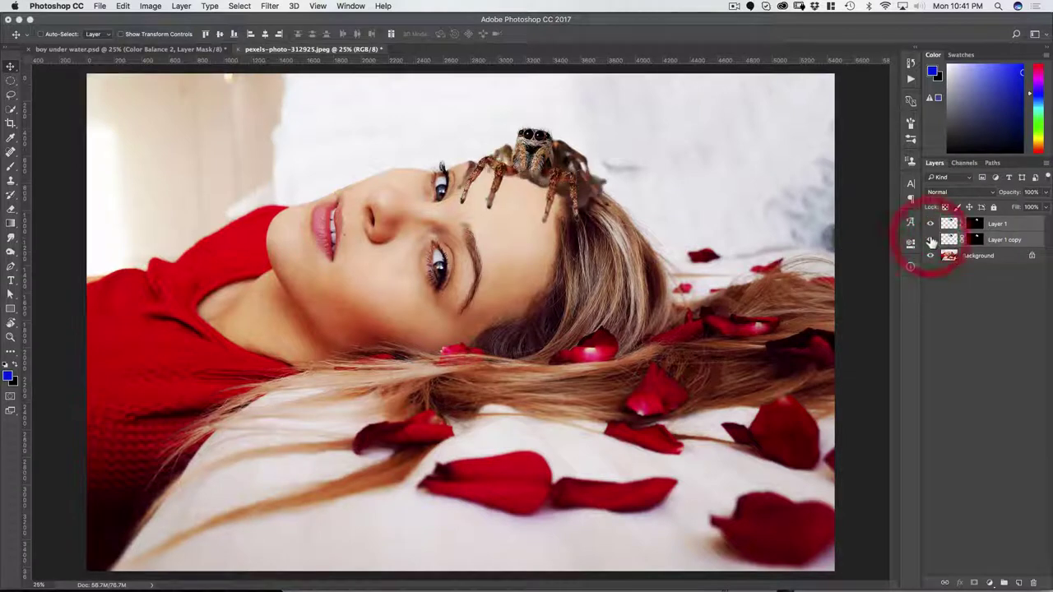
click(930, 239)
click(930, 239)
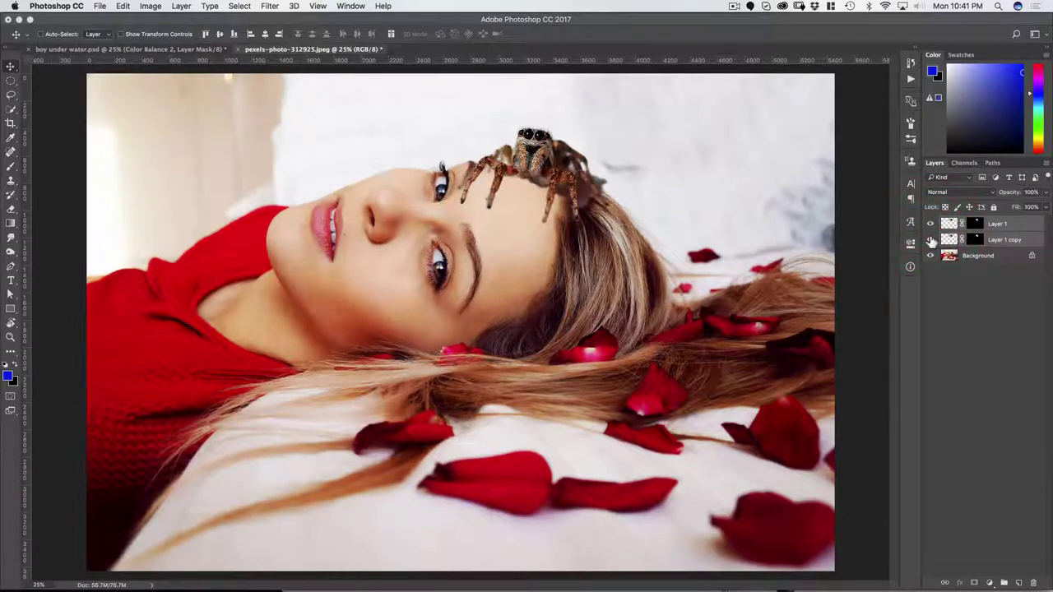
Hide Layer 1 and Layer 1 copy, and duplicate the Background layer.
click(930, 240)
click(931, 223)
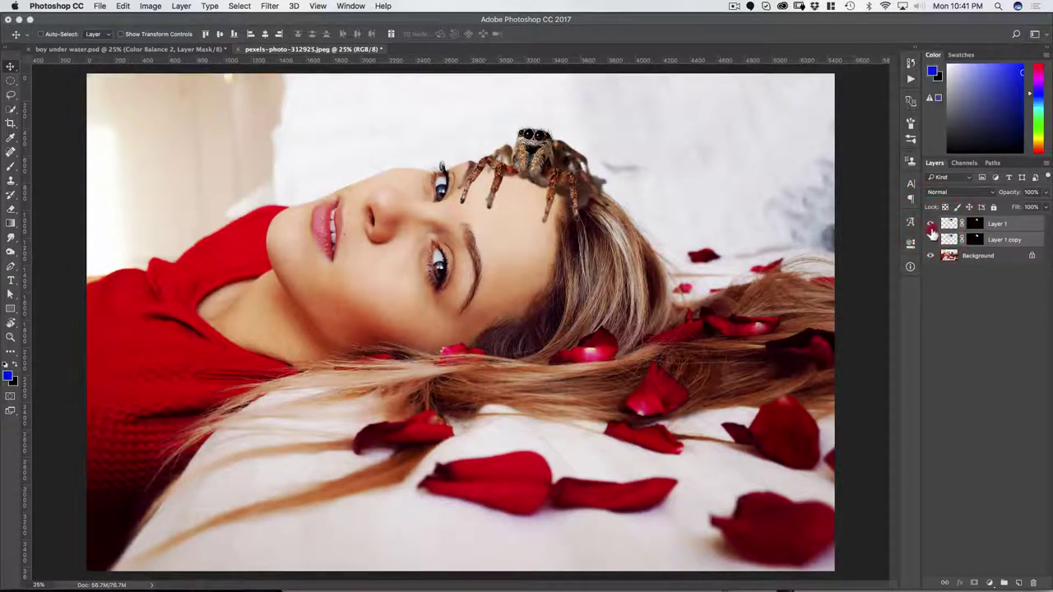
click(930, 239)
click(949, 255)
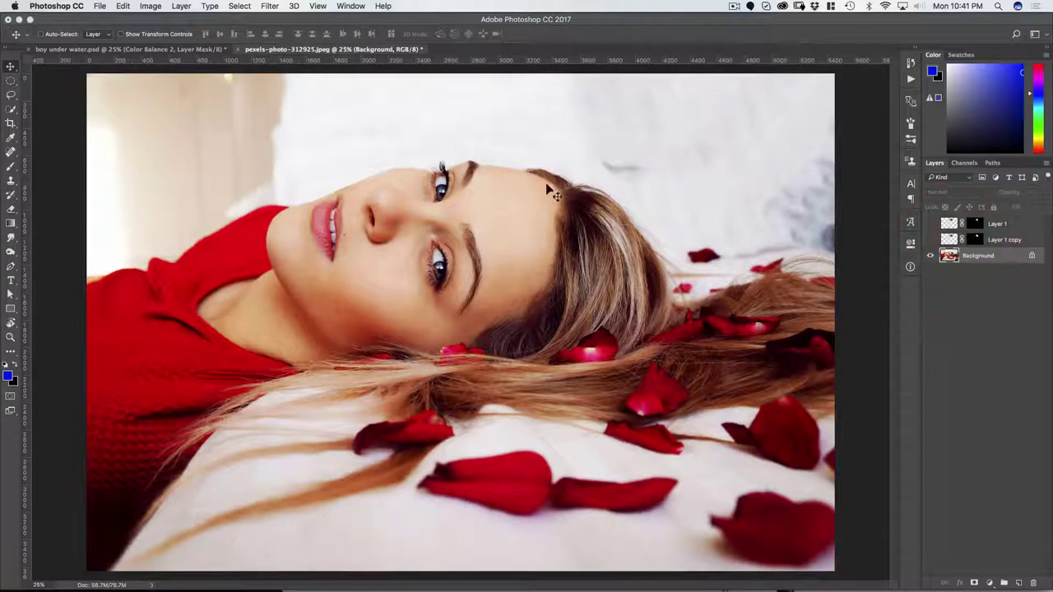
key(super+j)
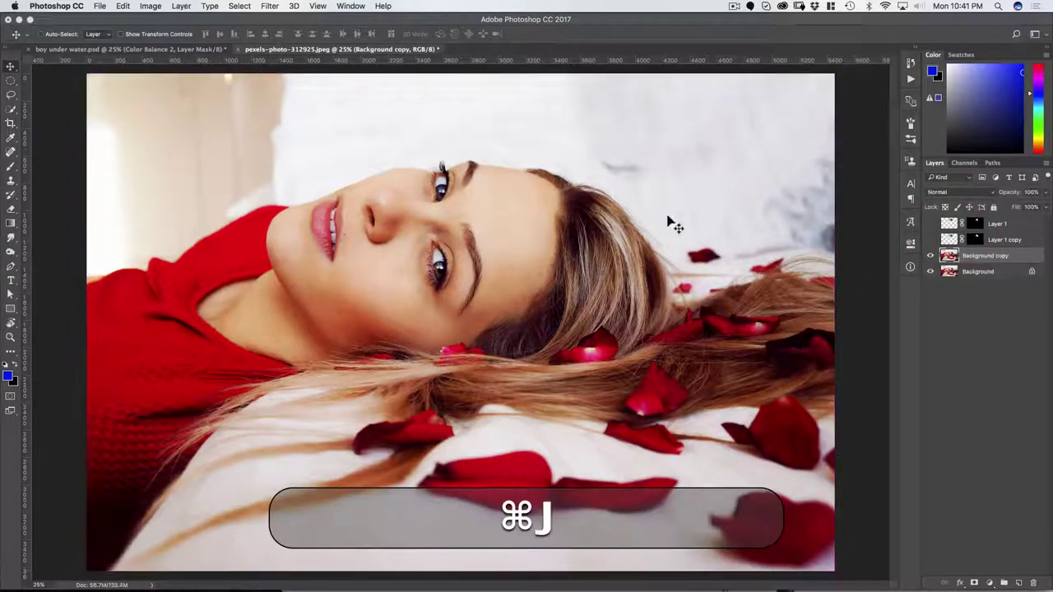
Quick-select the white backdrop above the woman, refine its edge using Smart Radius with an increased radius, and mask it out of Background copy.
key(w)
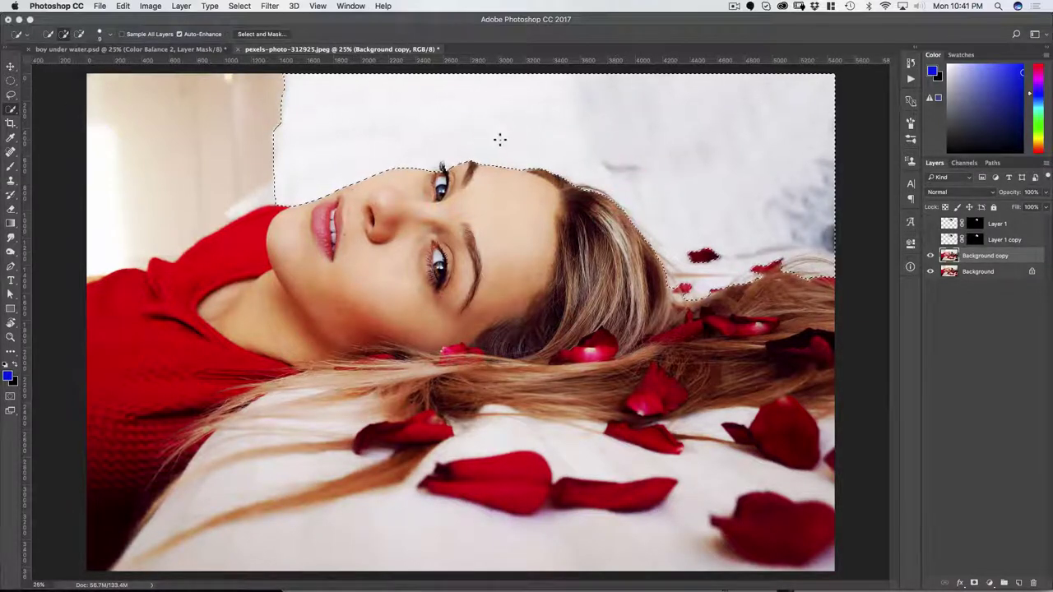
key(m)
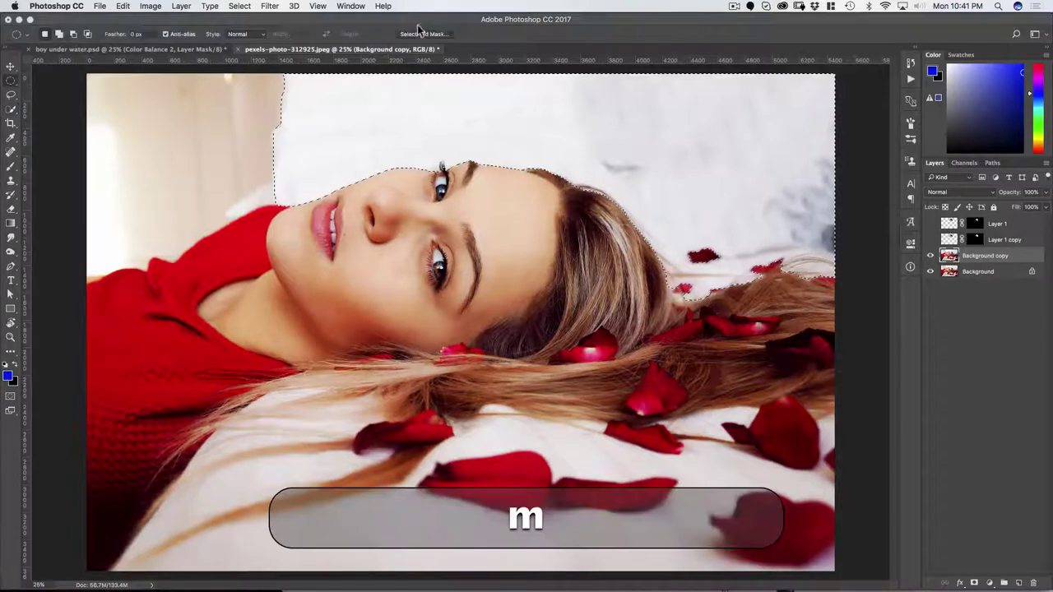
click(418, 33)
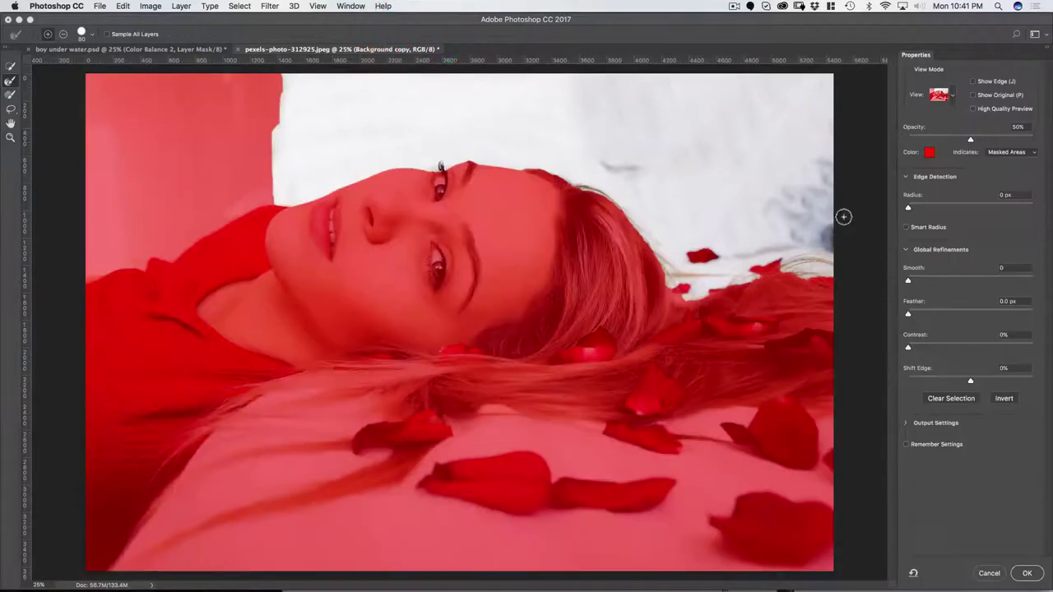
click(908, 227)
click(935, 207)
click(1027, 574)
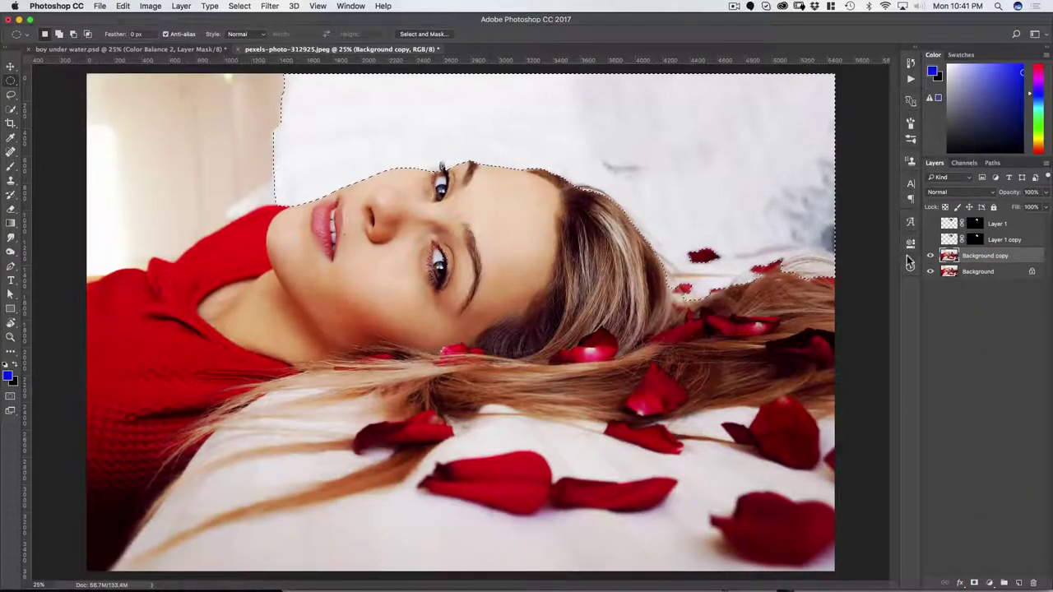
alt+click(972, 583)
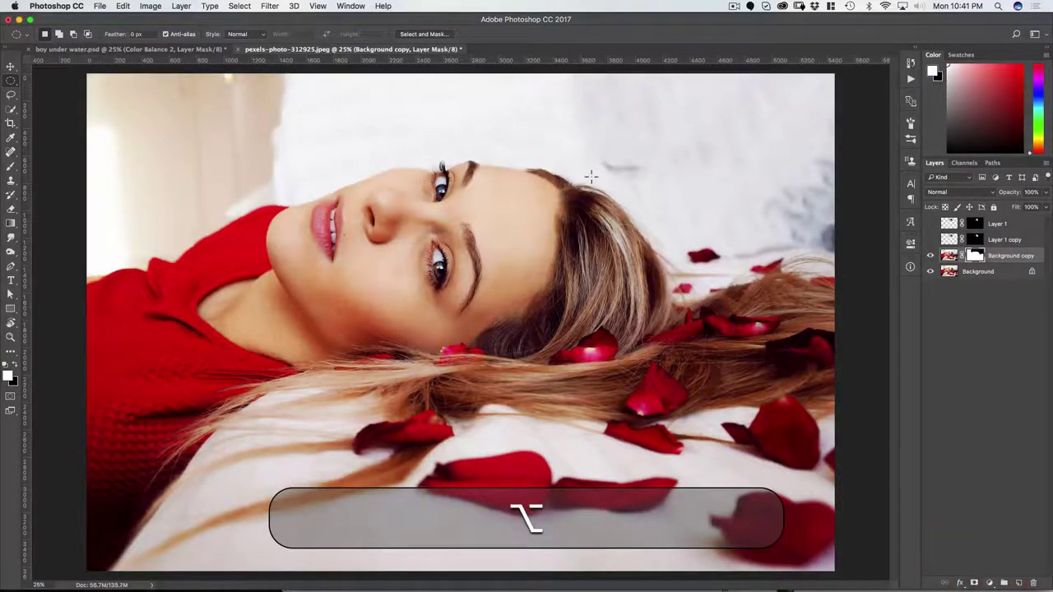
Show both spider layers again and place Layer 1 copy beneath the masked Background copy.
key(v)
click(930, 240)
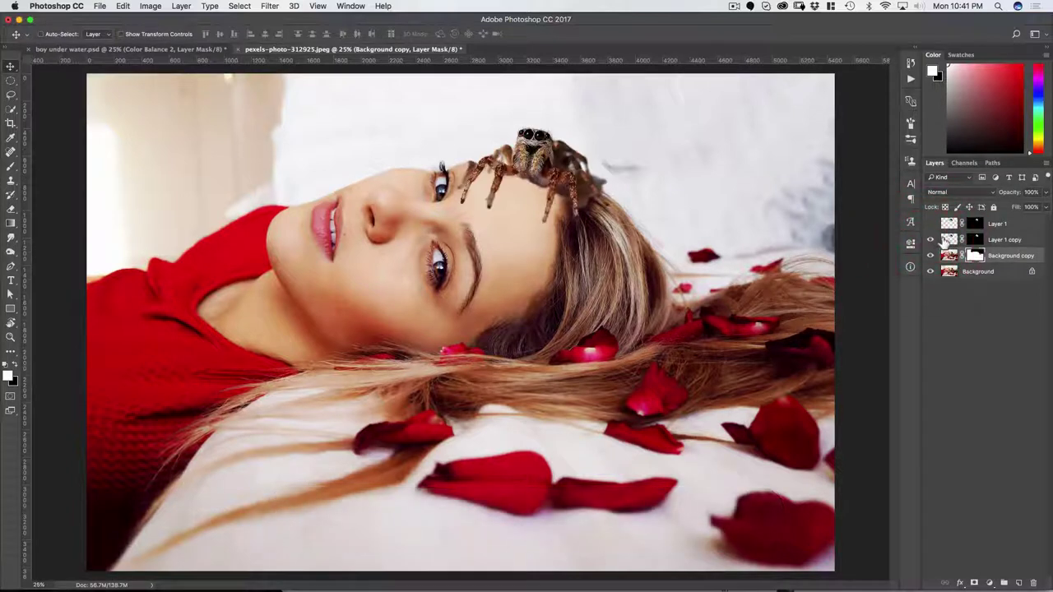
drag(944, 256, 946, 233)
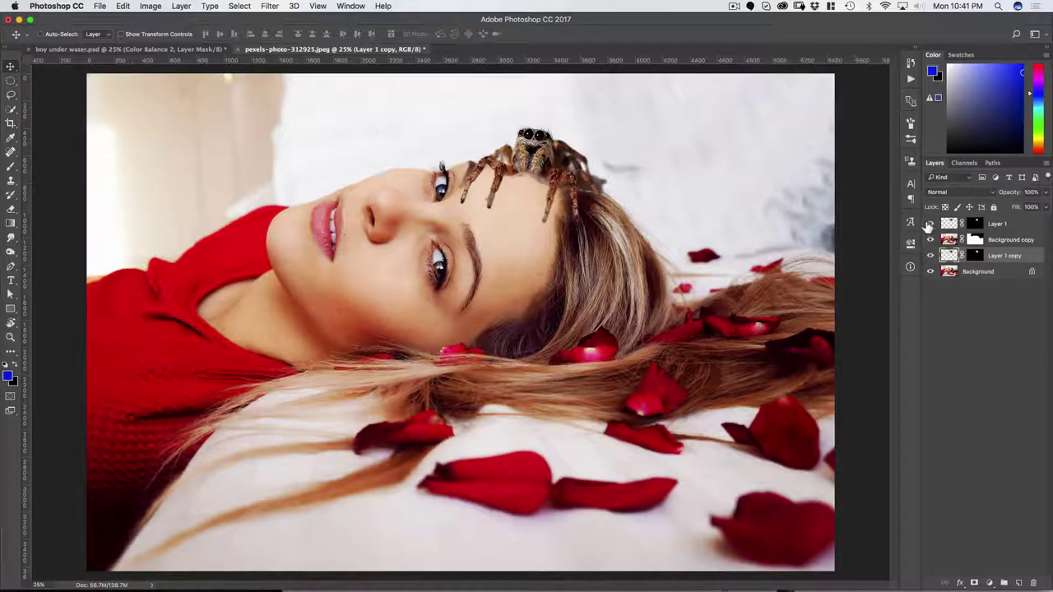
Load Layer 1's mask as a selection and create a new empty layer directly above Background copy.
key(super+space)
drag(520, 171, 555, 159)
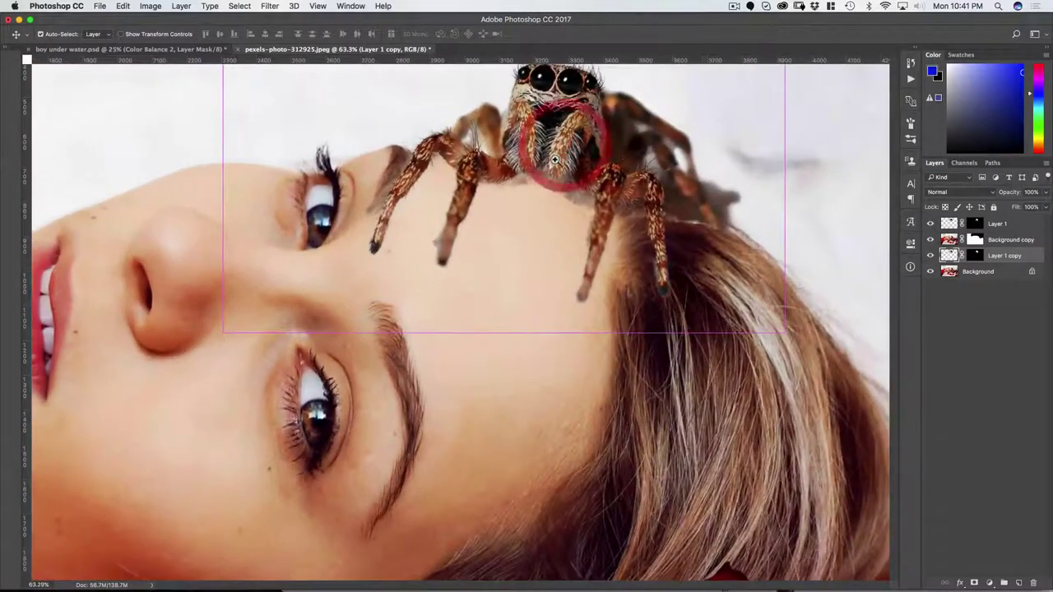
key(v)
key(space)
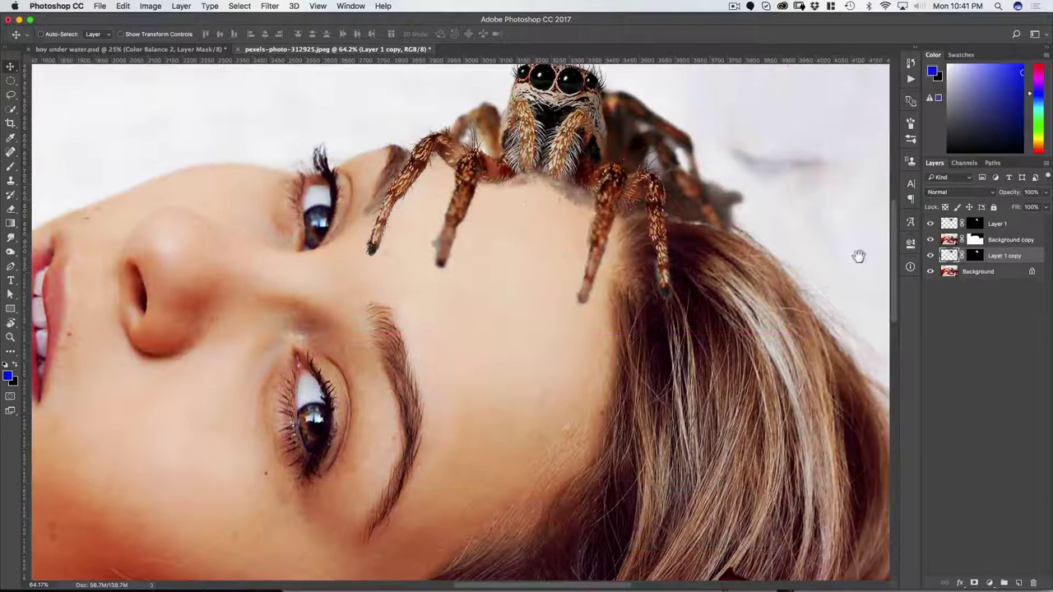
key(super)
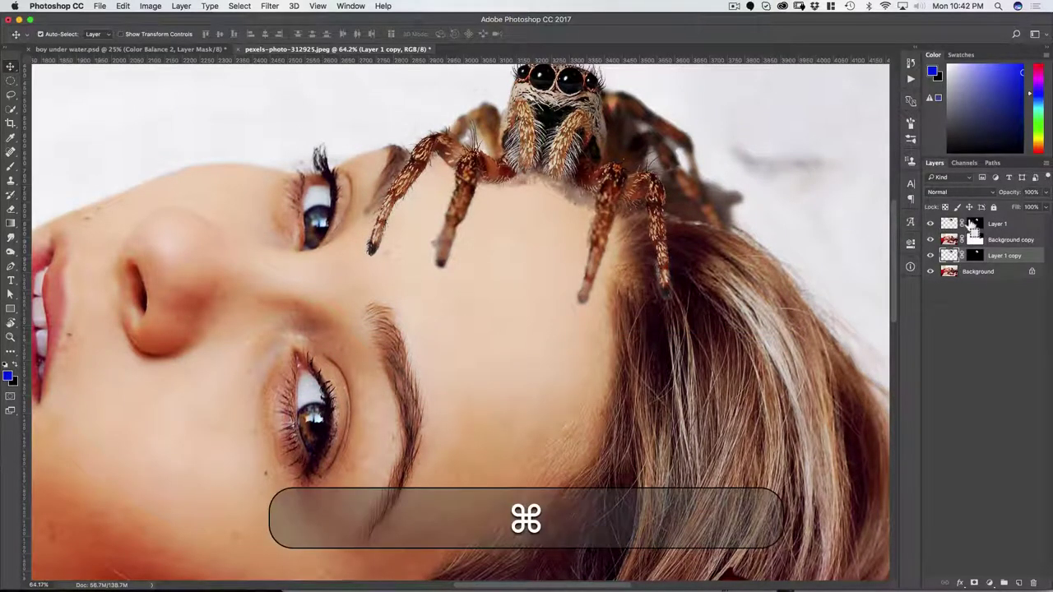
super+click(963, 223)
click(948, 240)
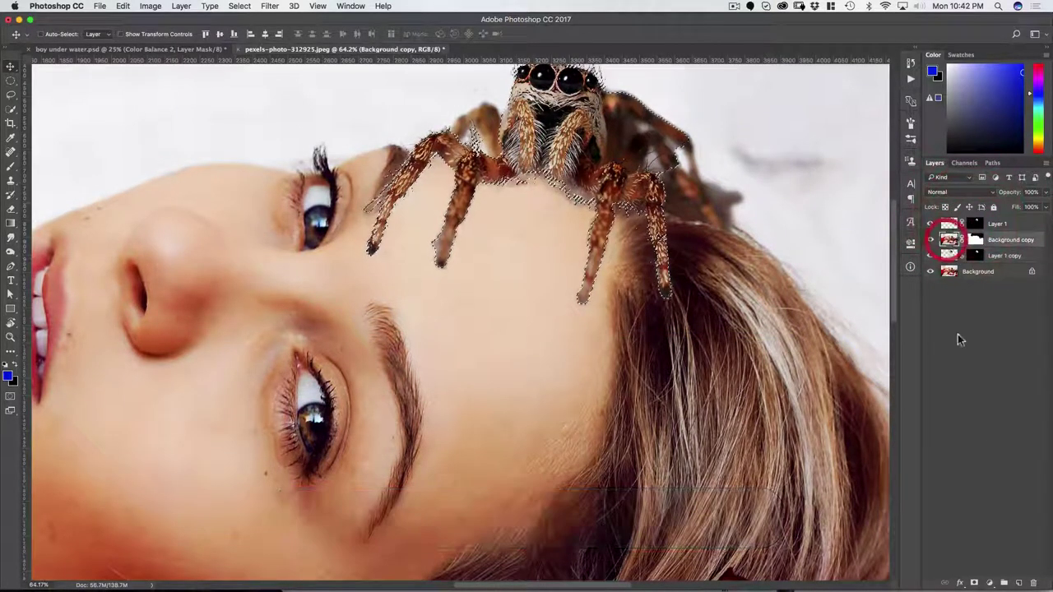
click(1018, 583)
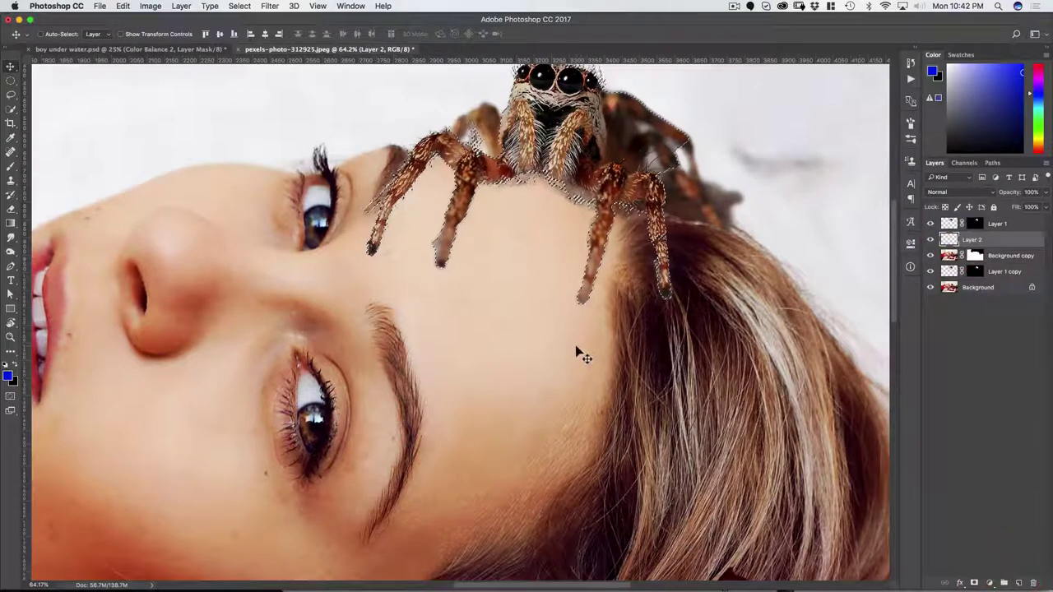
Sample a dark reddish tone from the shadow below the woman's face, fill the spider-shaped selection on Layer 2 with it, and deselect.
key(i)
key(super+space)
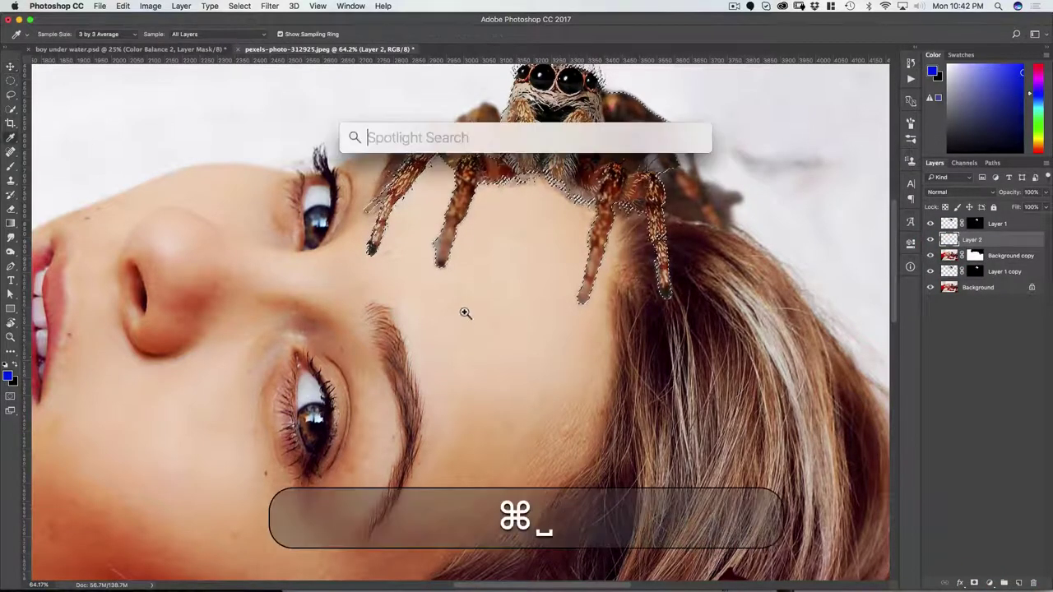
drag(464, 313, 430, 347)
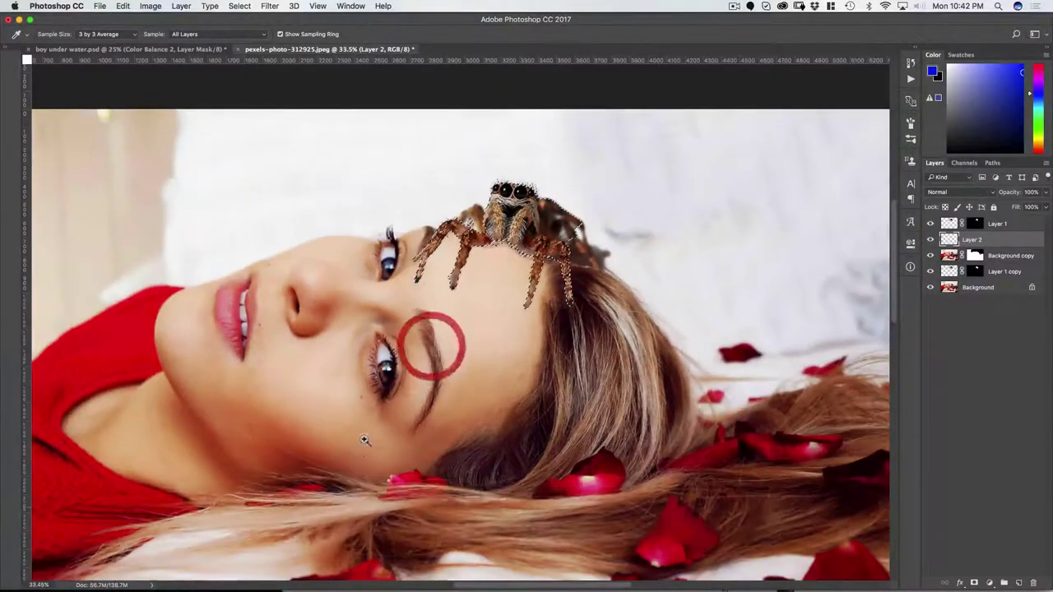
click(296, 477)
key(v)
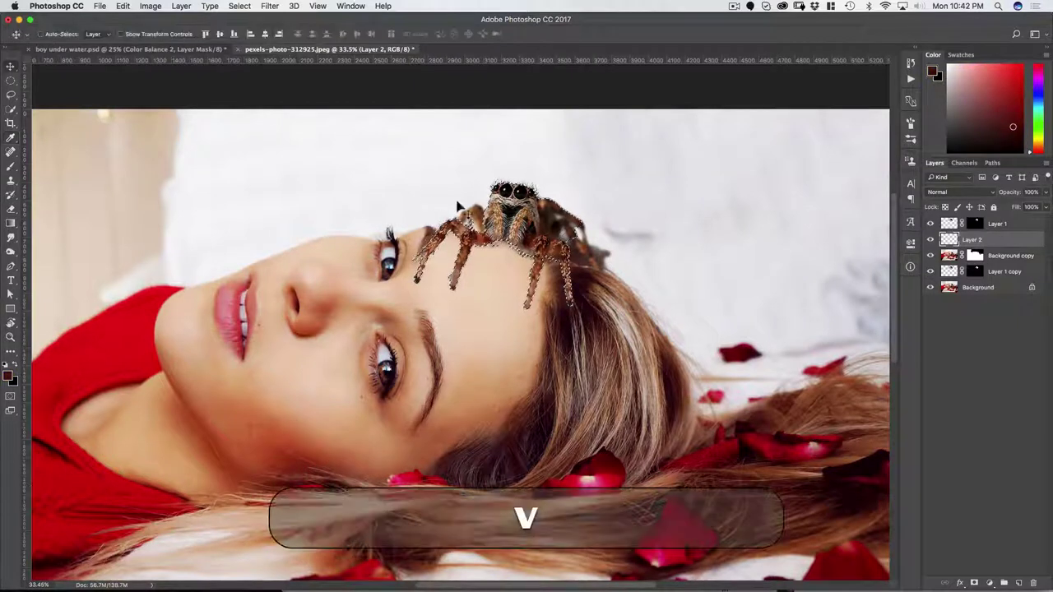
key(alt+BackSpace)
key(super+d)
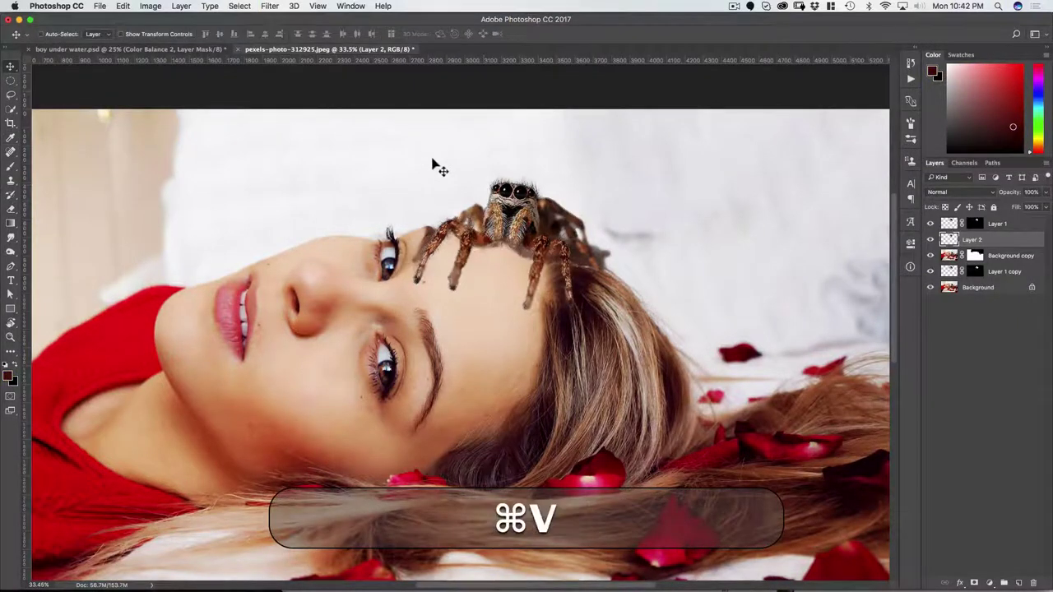
Squash the shadow on Layer 2 to about 81% height, skew it about -14.6°, and warp it to follow the forehead and hair.
key(super+t)
drag(502, 168, 531, 186)
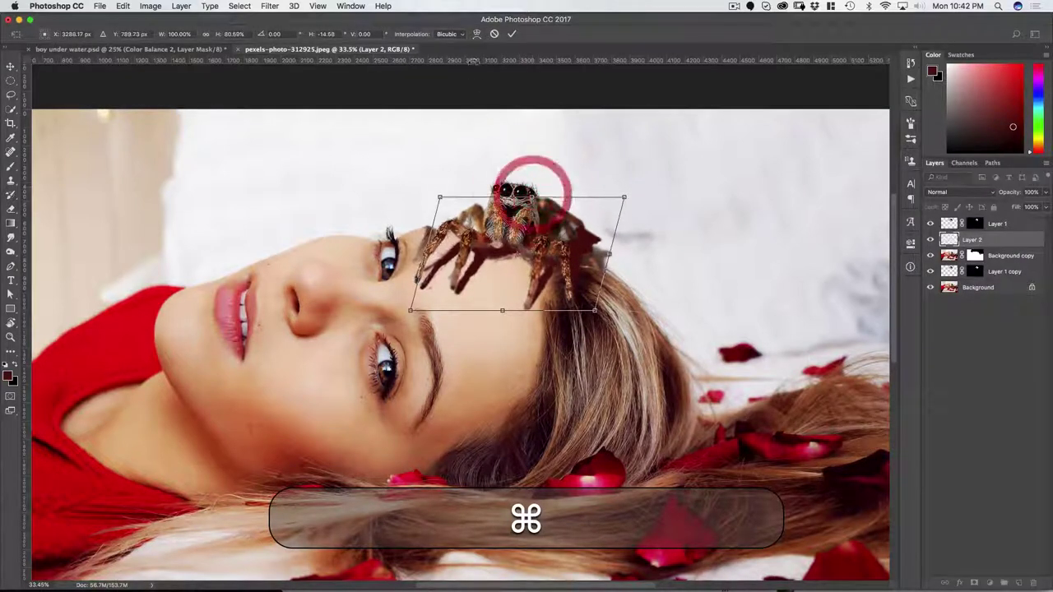
click(476, 34)
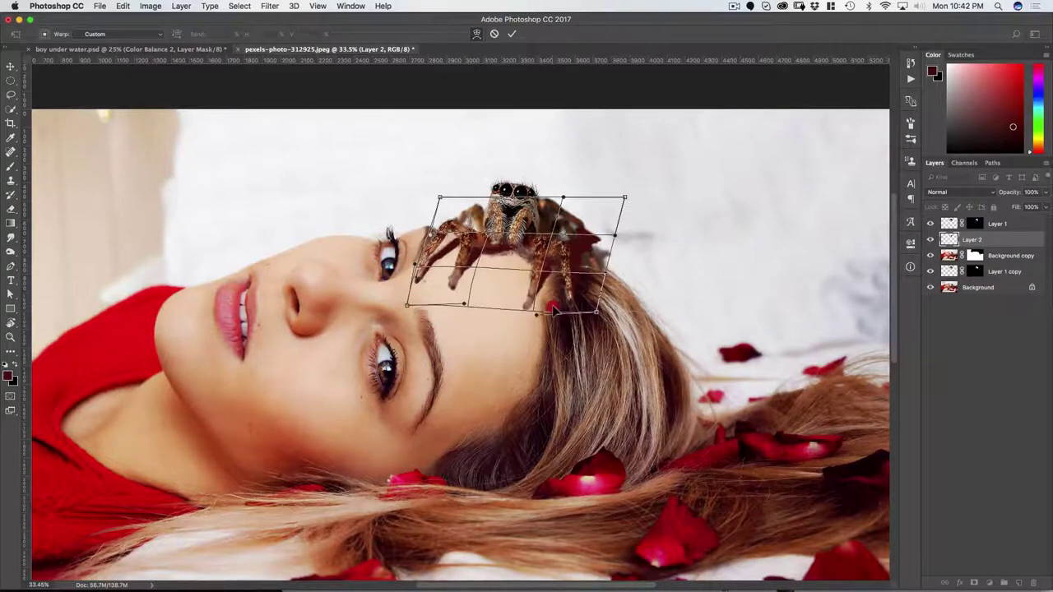
mouse_move(603, 232)
mouse_down()
mouse_move(607, 241)
mouse_move(601, 218)
mouse_move(605, 235)
mouse_up()
drag(550, 212, 552, 227)
mouse_move(485, 203)
mouse_down()
mouse_move(495, 191)
mouse_move(485, 202)
mouse_up()
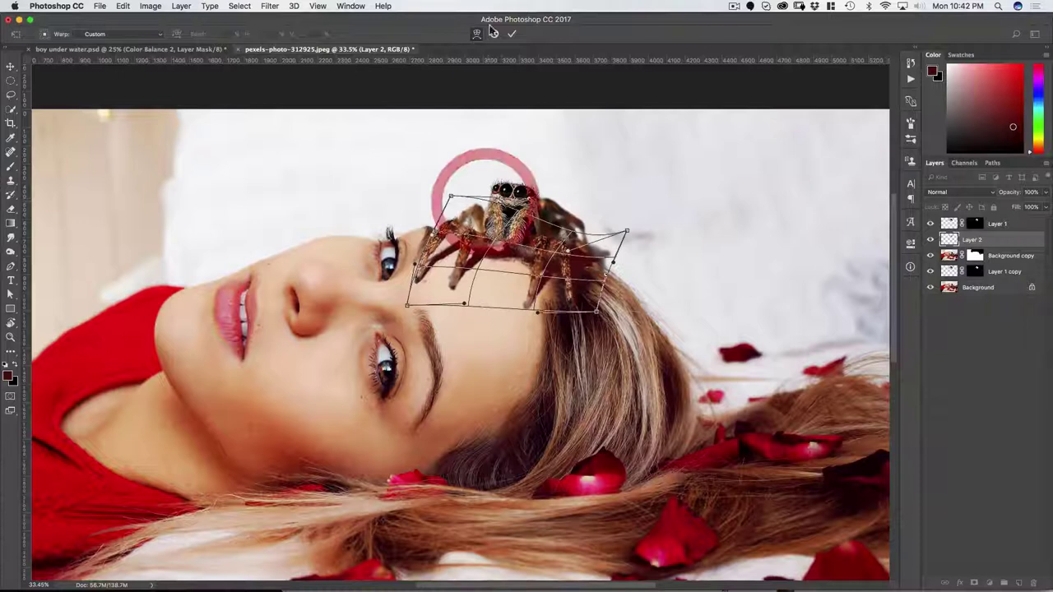
click(511, 33)
Set Layer 2's blend mode to Multiply and its opacity to 70%.
key(v)
key(alt+shift+m)
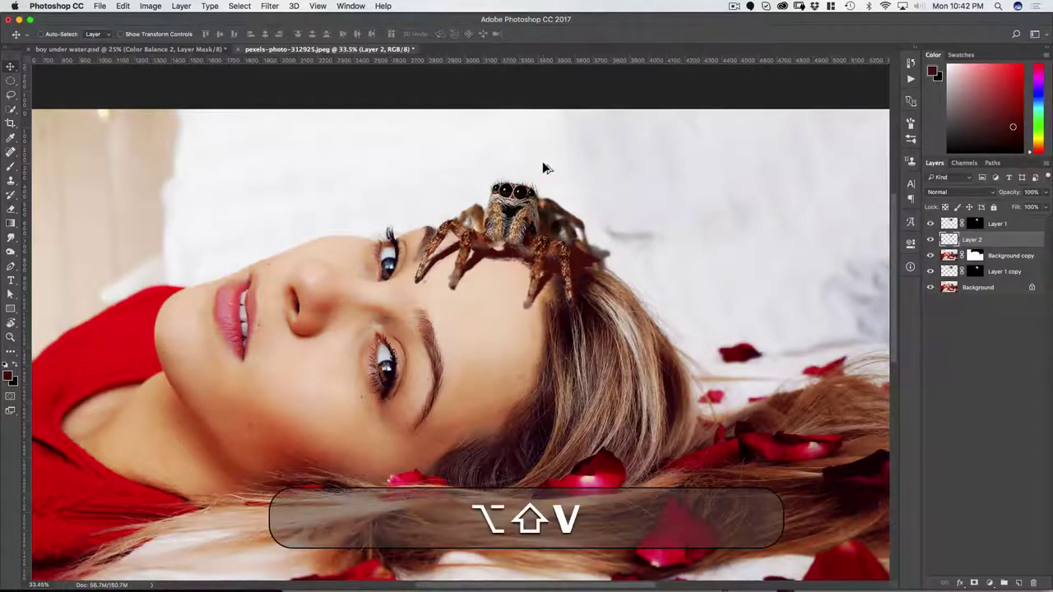
key(2)
key(3)
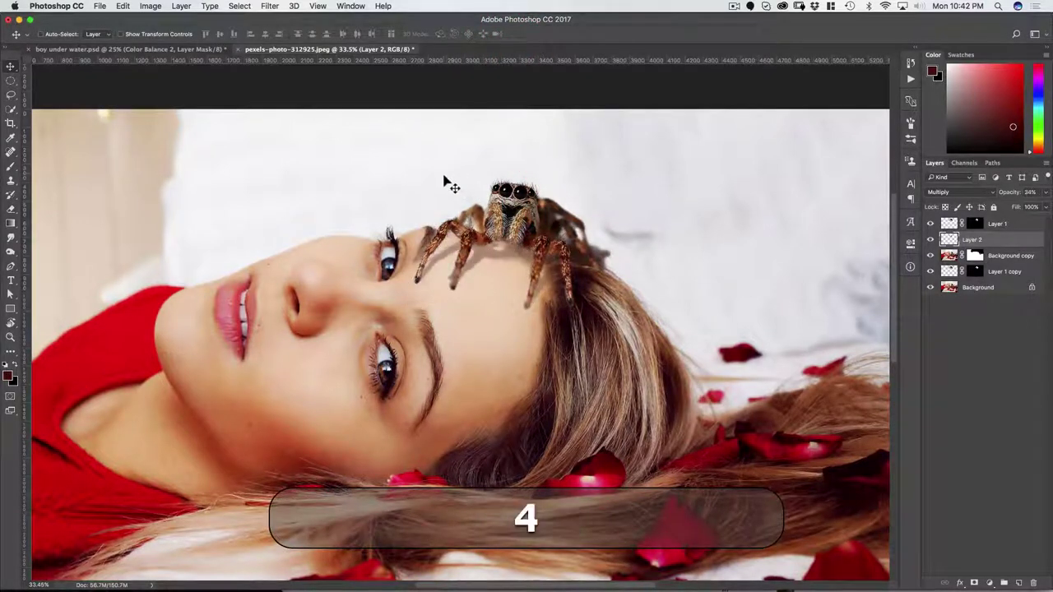
key(5)
key(6)
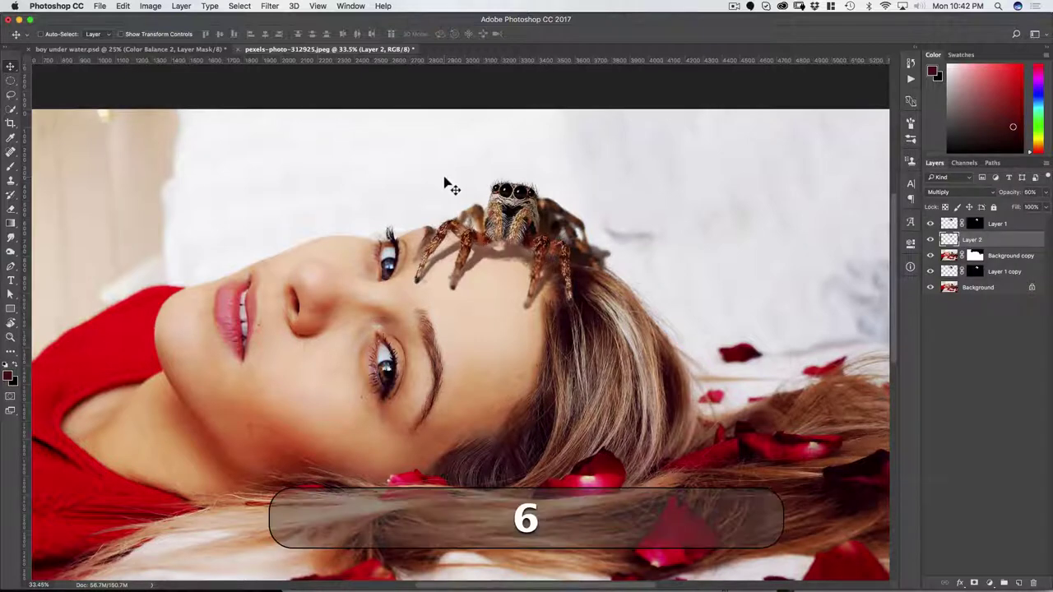
key(7)
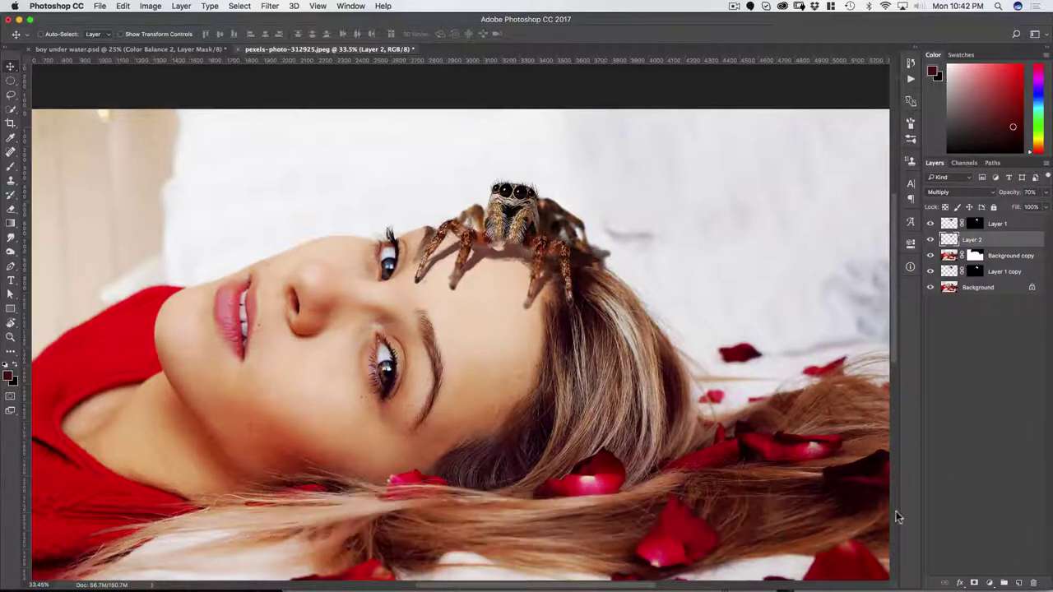
Add a mask to Layer 2 and paint black with a 250 px brush at 68% opacity to soften the shadow on the forehead.
click(973, 582)
super+click(469, 257)
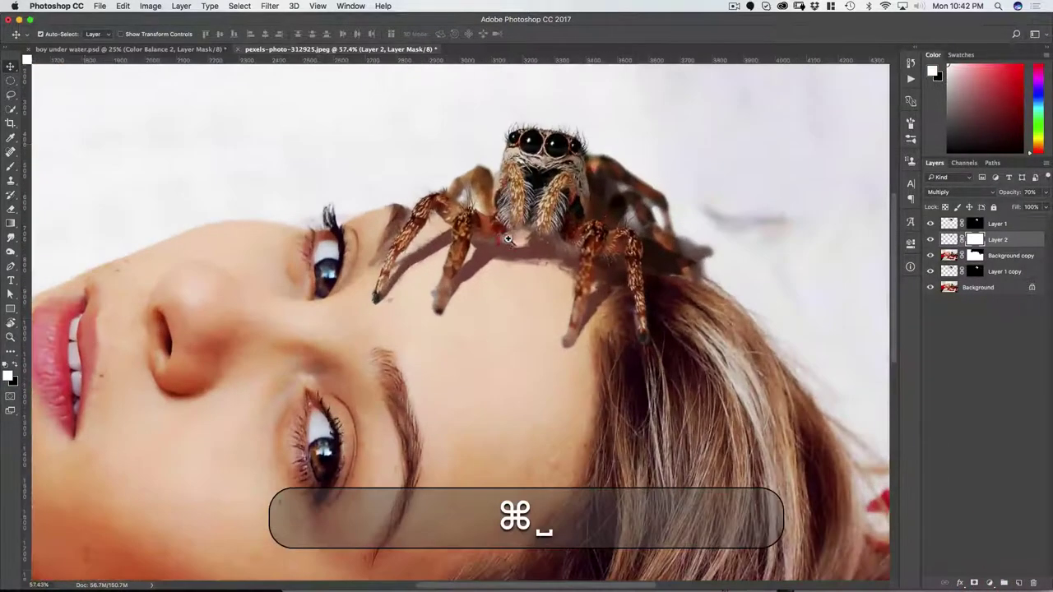
key(super+z)
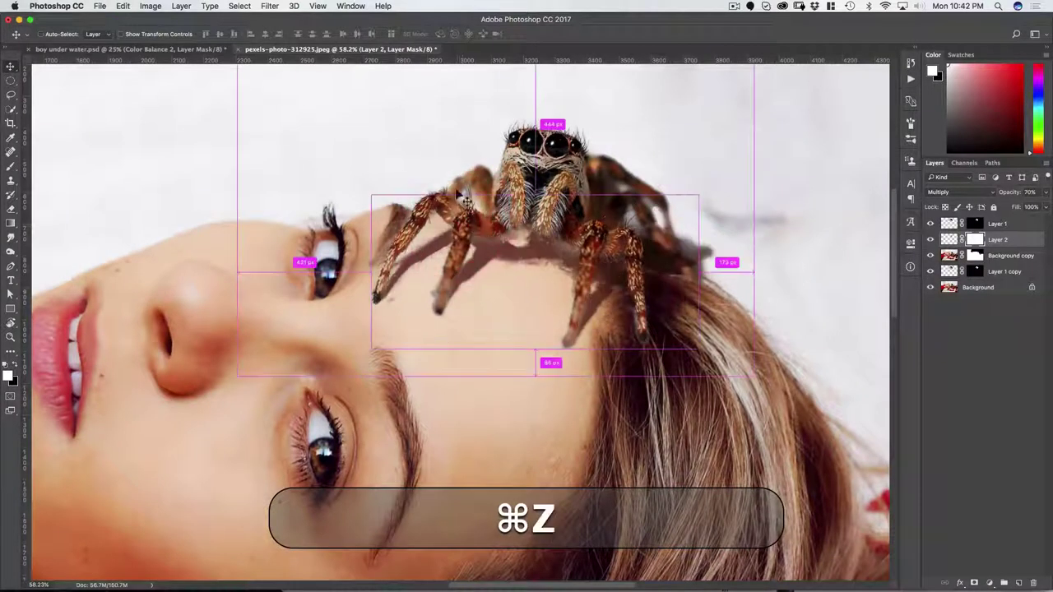
key(b)
key(b)
key(bracketright)
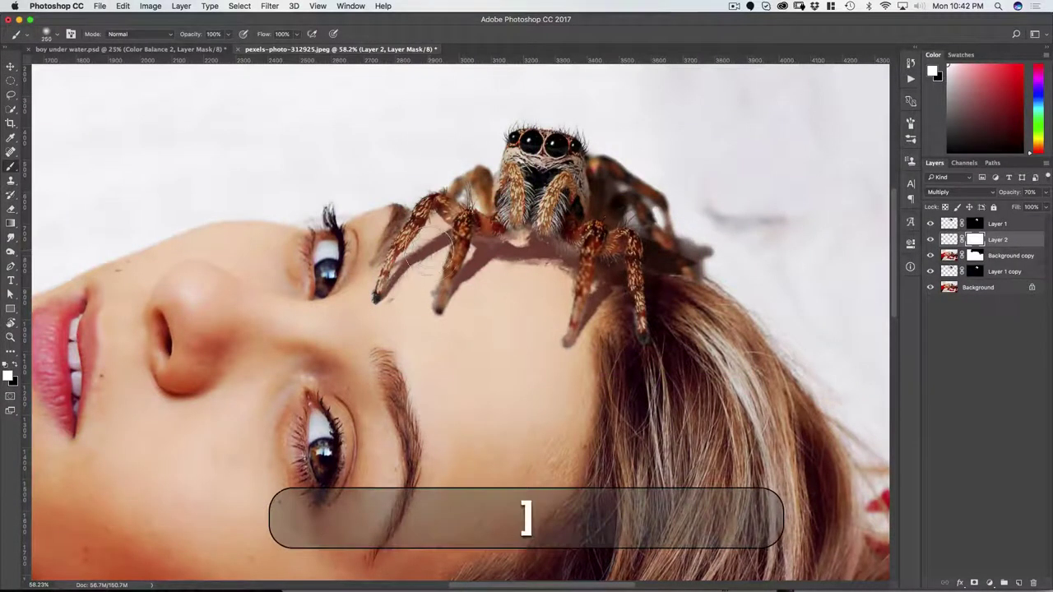
drag(198, 35, 182, 36)
key(x)
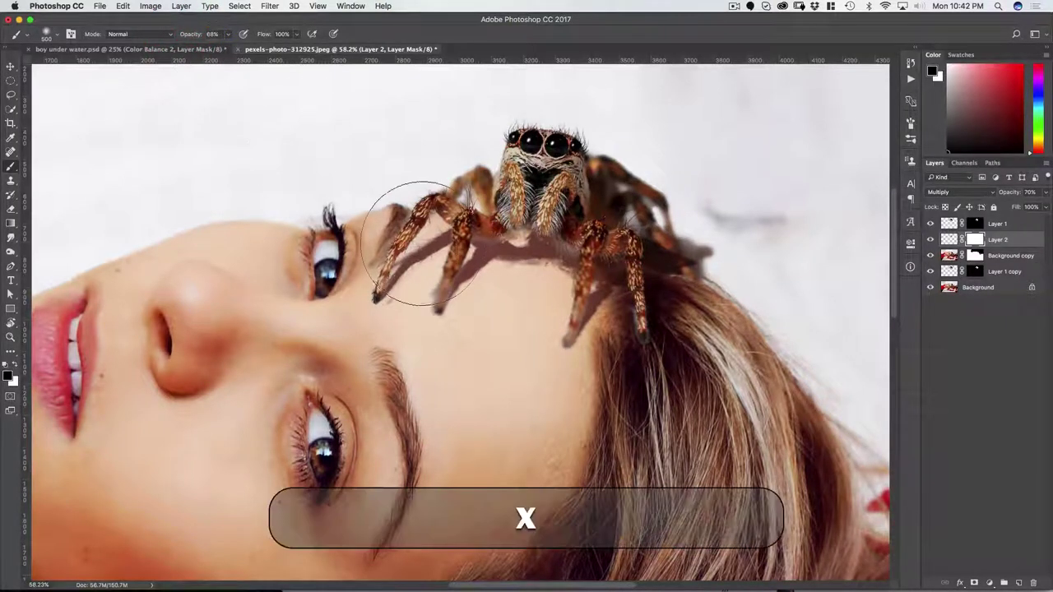
key(bracketleft)
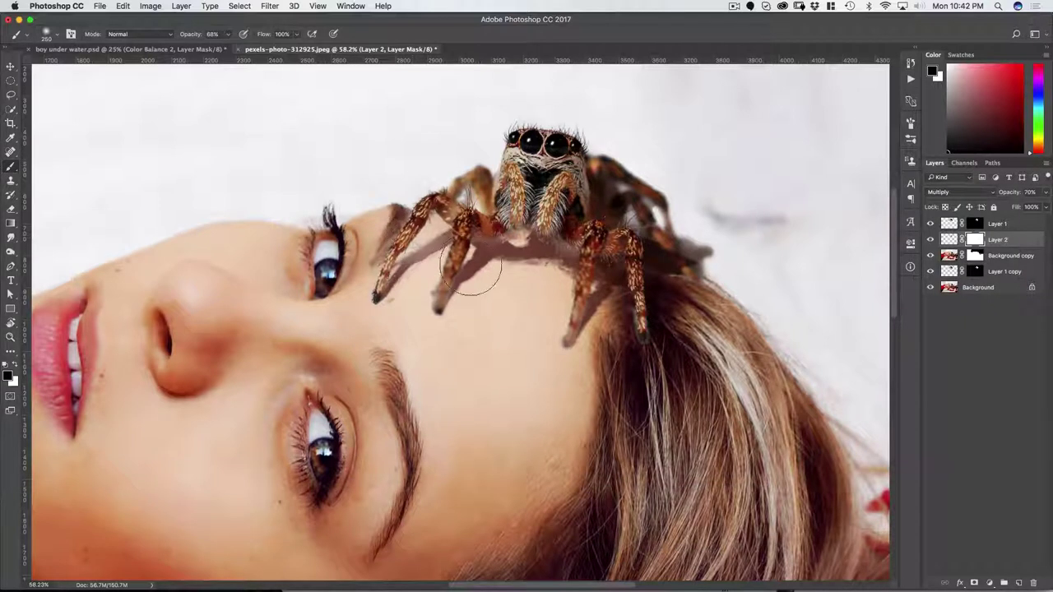
drag(473, 268, 482, 266)
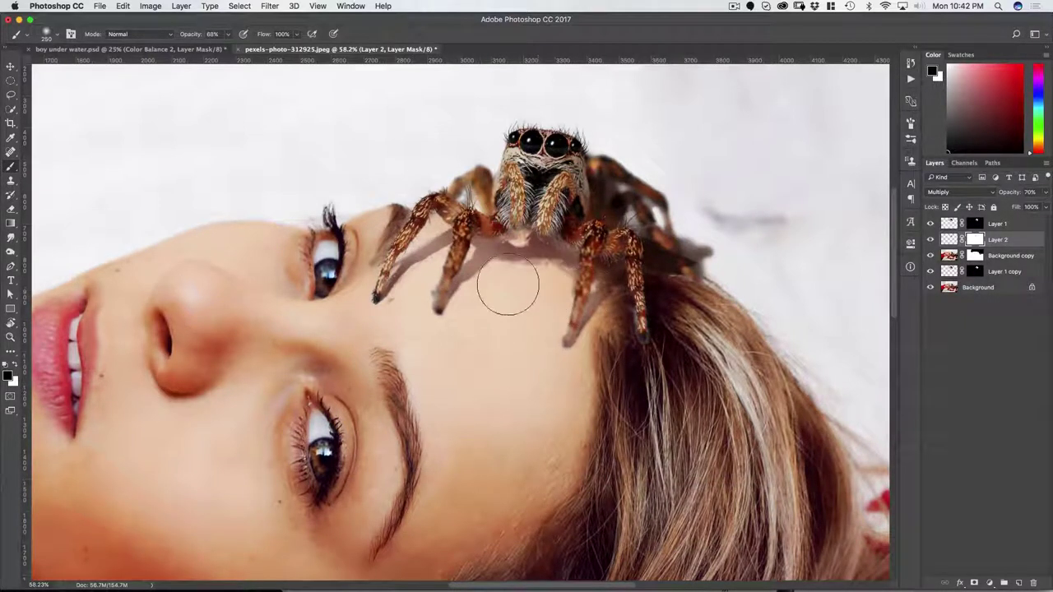
key(v)
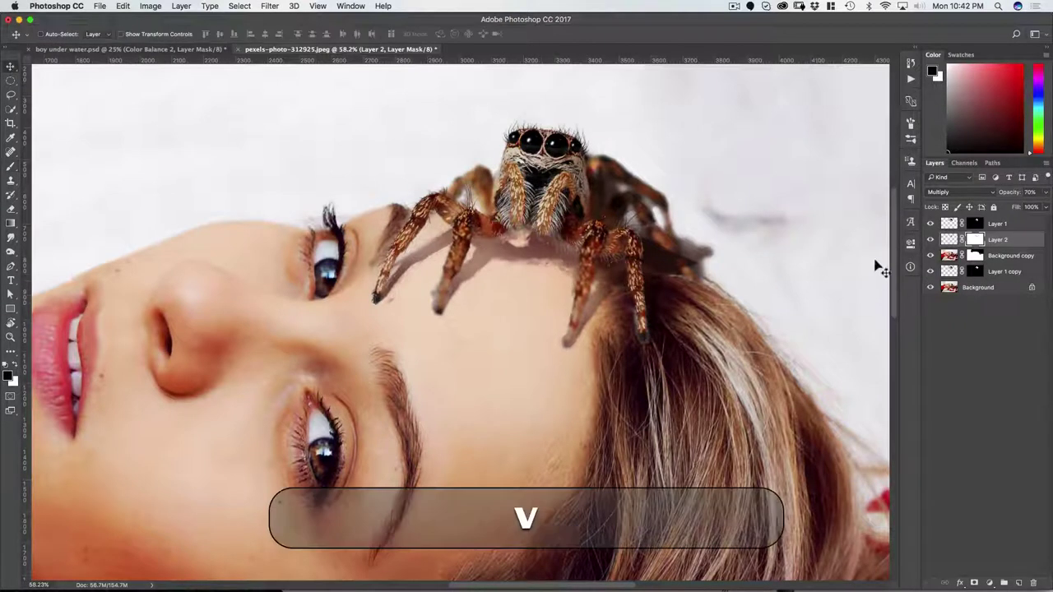
Try filling the shadow pixels on Layer 2 with solid black, and undo the fill.
click(947, 239)
key(d)
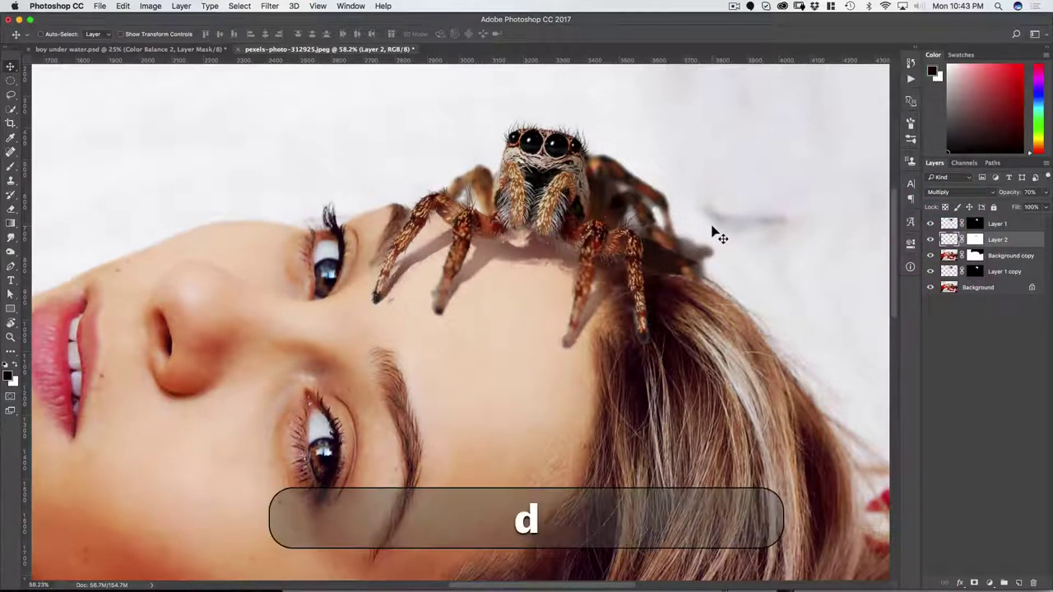
key(alt+shift+BackSpace)
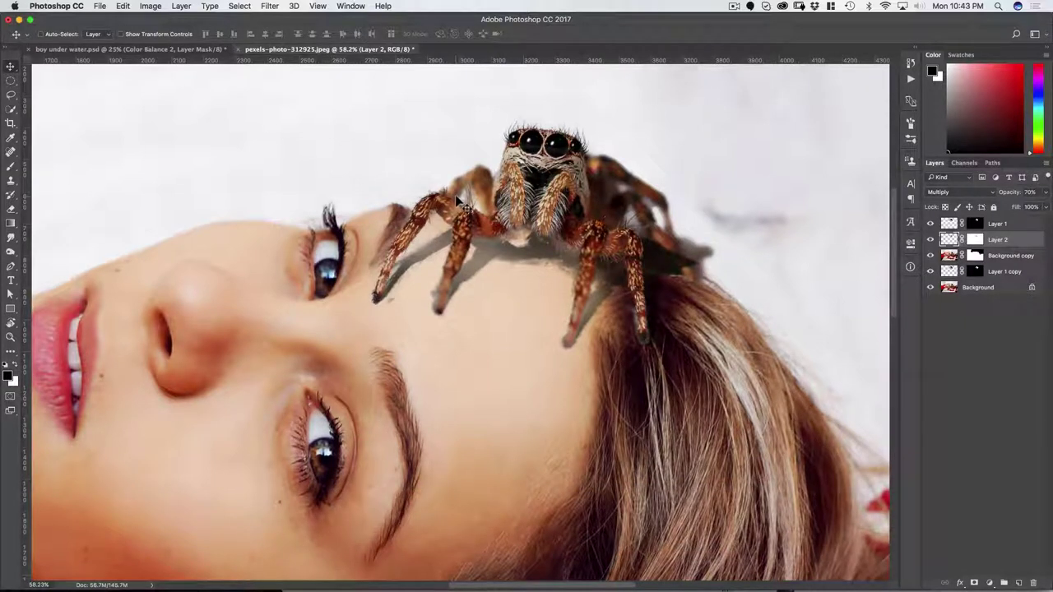
key(super+z)
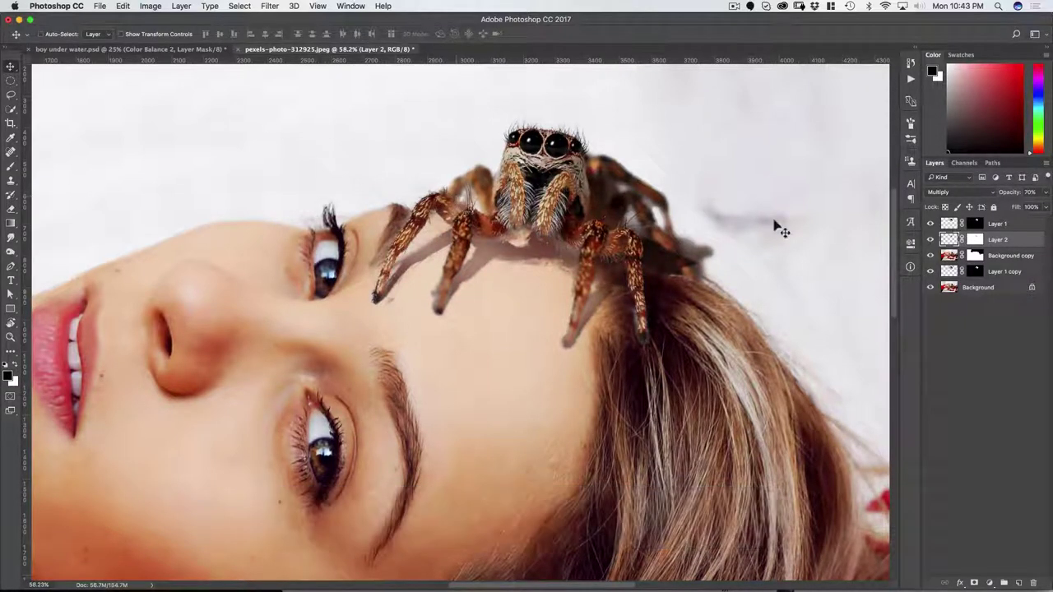
Reduce the saturation of the Layer 2 shadow to about -33 with Hue/Saturation.
key(super+u)
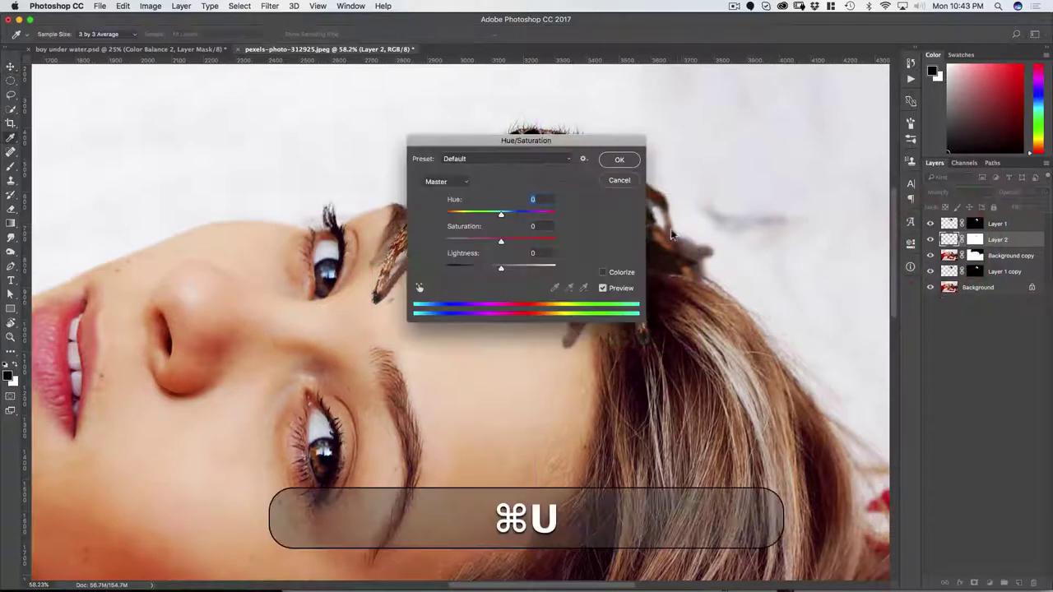
drag(501, 240, 471, 241)
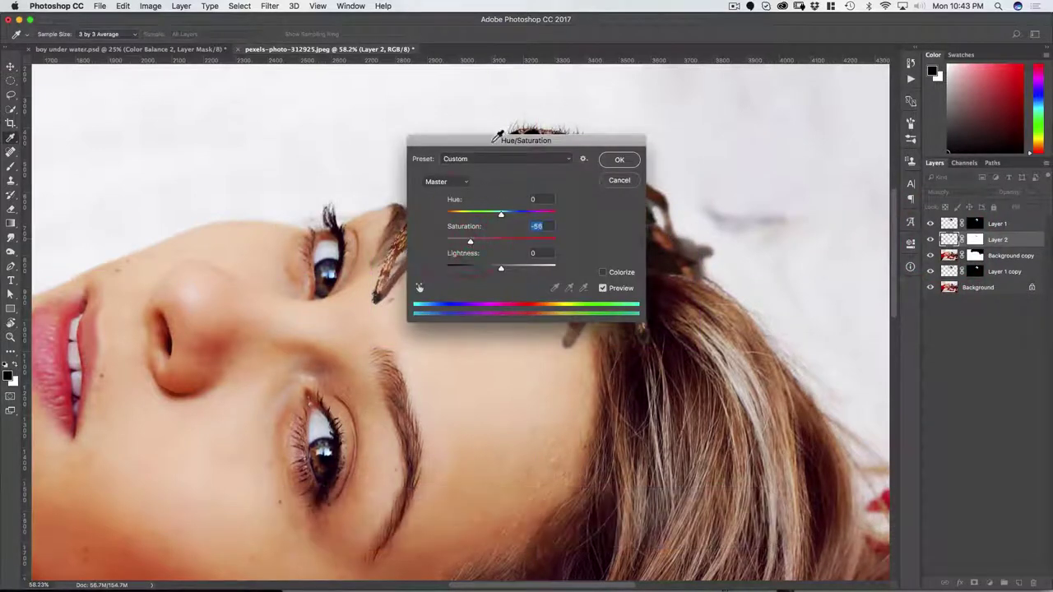
drag(498, 140, 683, 169)
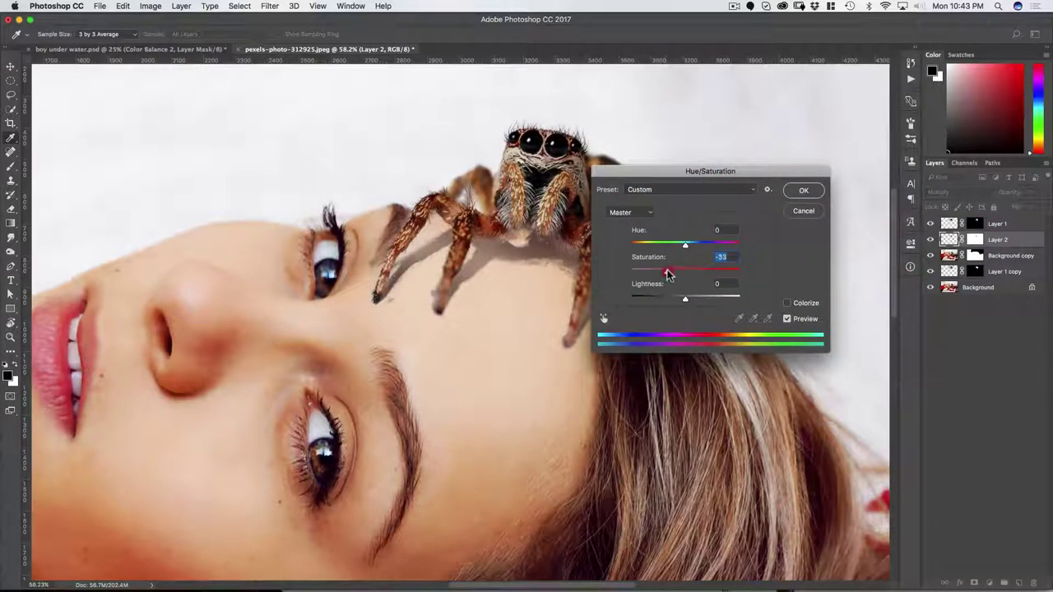
click(799, 190)
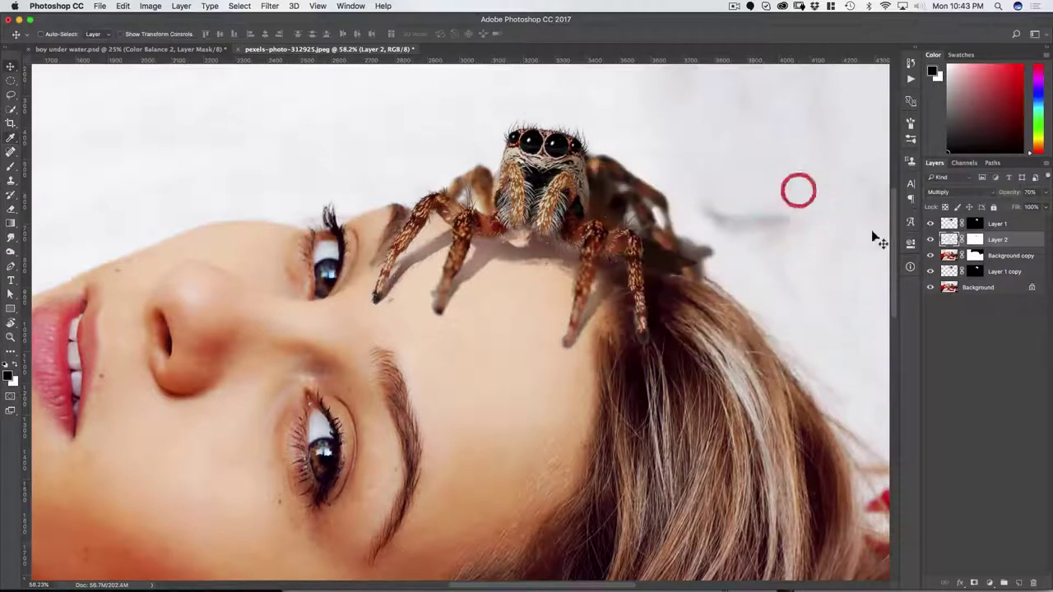
Add a new layer above Layer 2 and paint soft black shading beneath the spider's body and over the hair with a 250 px brush at 68% opacity.
click(1017, 583)
key(b)
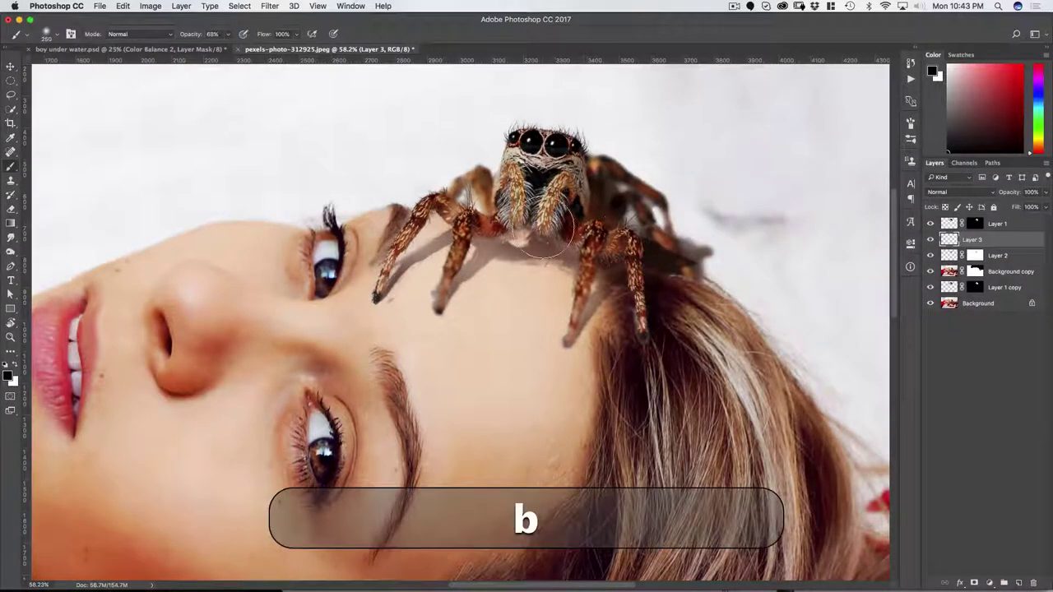
mouse_move(544, 229)
mouse_down()
mouse_move(516, 249)
mouse_move(492, 244)
mouse_up()
mouse_move(551, 267)
mouse_down()
mouse_move(584, 276)
mouse_move(650, 262)
mouse_move(691, 328)
mouse_move(595, 272)
mouse_move(518, 247)
mouse_move(598, 263)
mouse_move(464, 247)
mouse_move(475, 263)
mouse_up()
drag(451, 219, 518, 249)
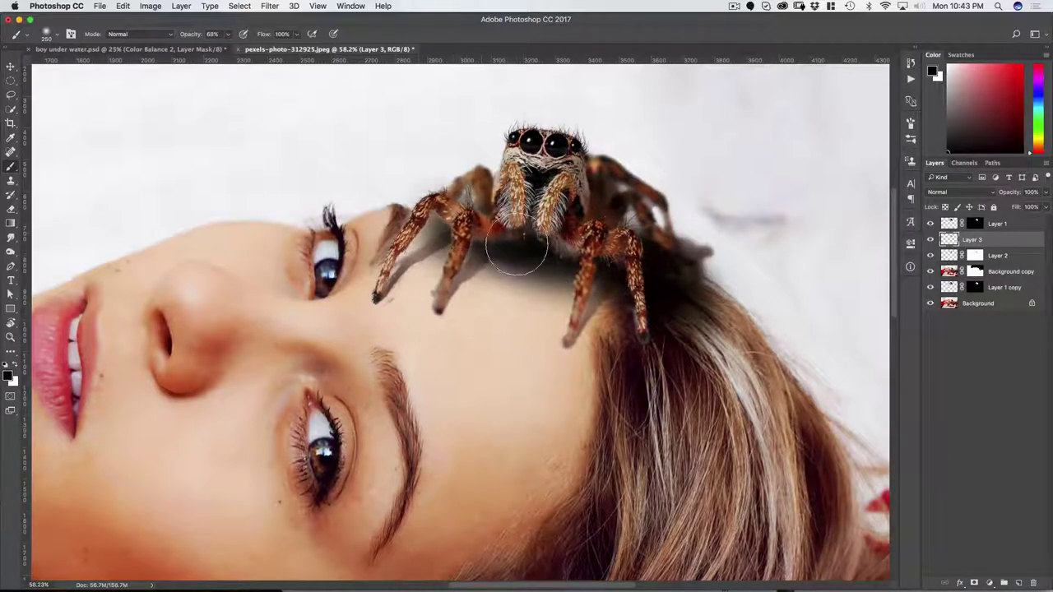
drag(602, 263, 663, 328)
Merge the painted shading on Layer 3 with the Layer 2 shadow into a single layer.
key(super+space)
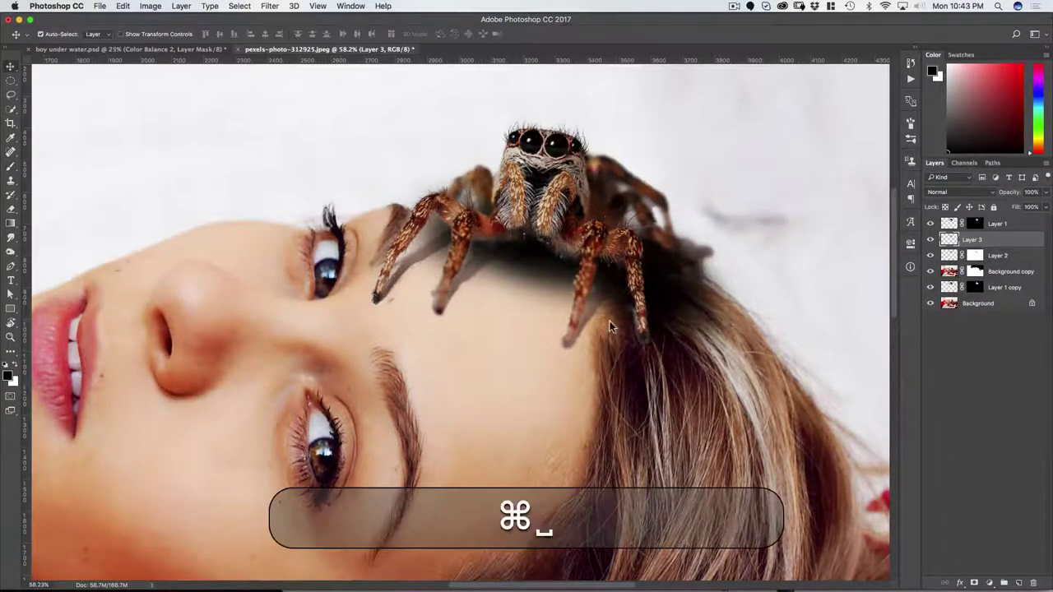
drag(729, 344, 568, 345)
drag(518, 201, 568, 200)
drag(510, 249, 528, 305)
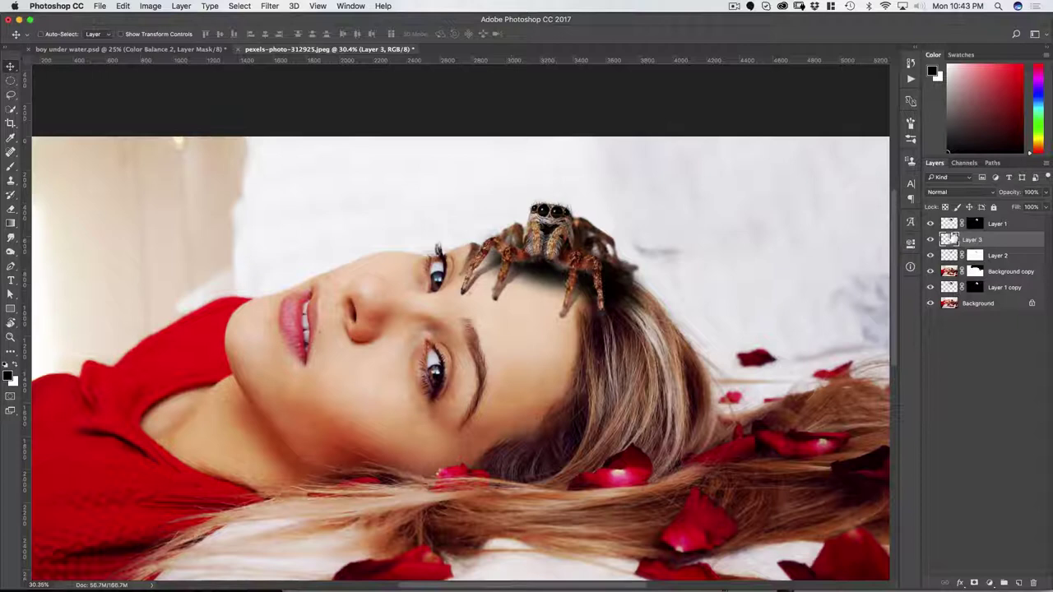
shift+click(937, 255)
key(super+e)
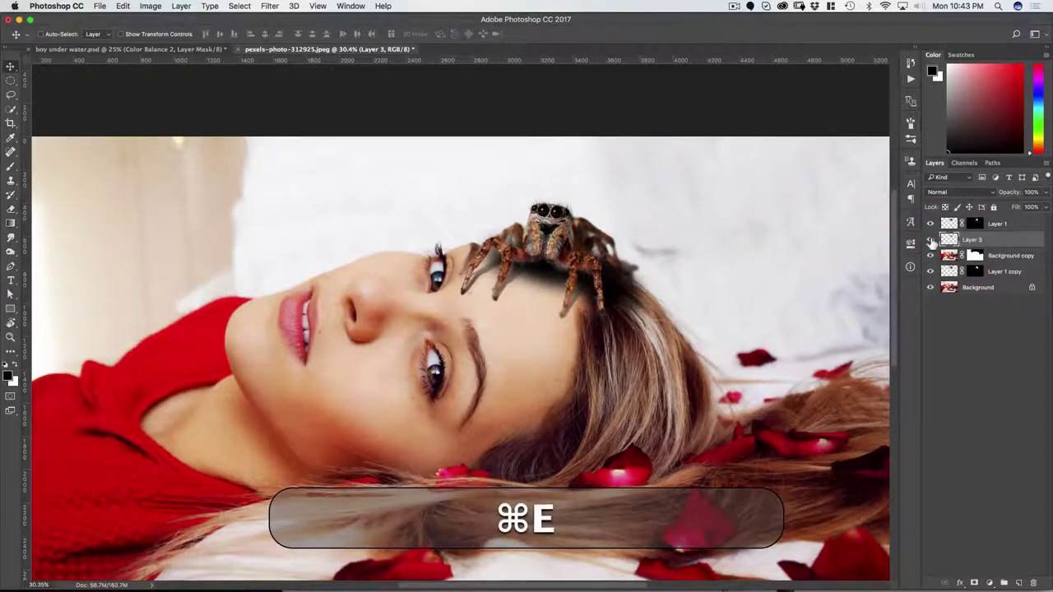
Load the merged shadow as a selection, hide its layer, and add a Curves adjustment above Background copy.
super+click(948, 239)
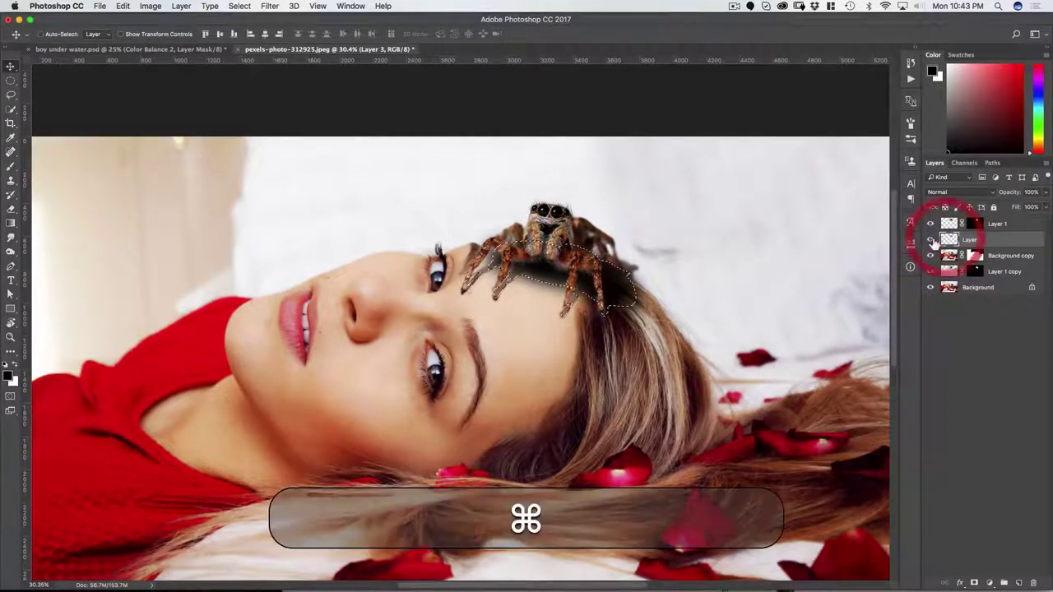
click(948, 256)
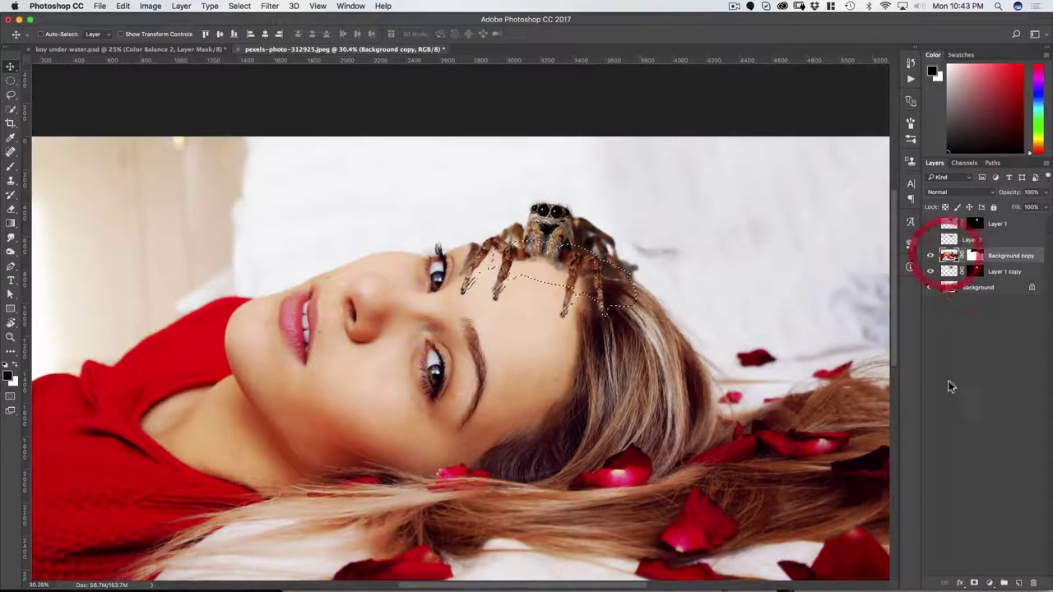
click(990, 582)
click(984, 426)
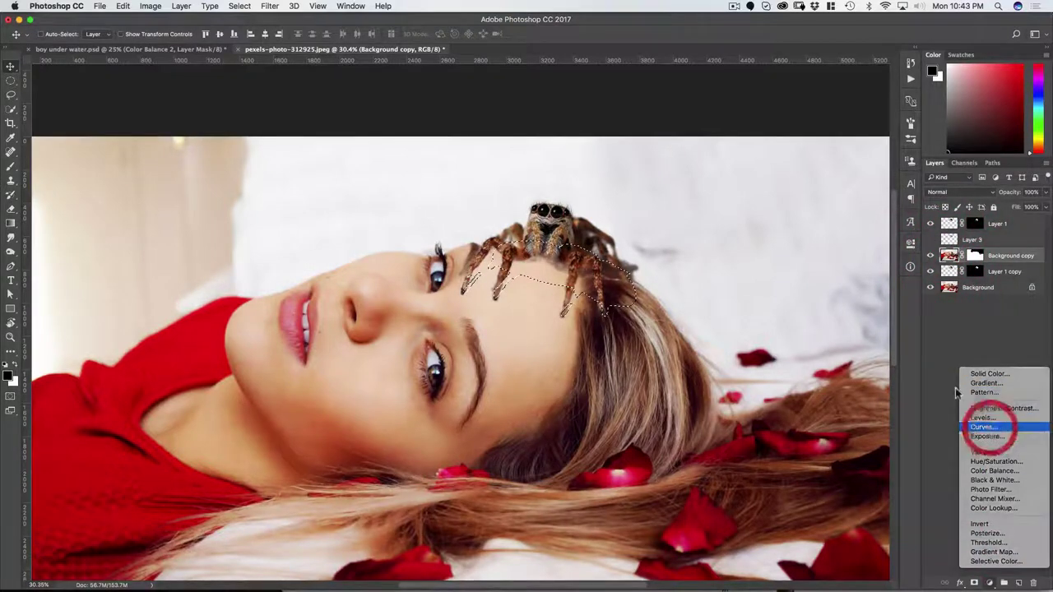
Darken the masked shadow area by lowering the curve's white point below output 140 and its midtone point to about input 151, output 14.
drag(842, 335, 845, 351)
drag(879, 296, 878, 314)
drag(846, 351, 848, 355)
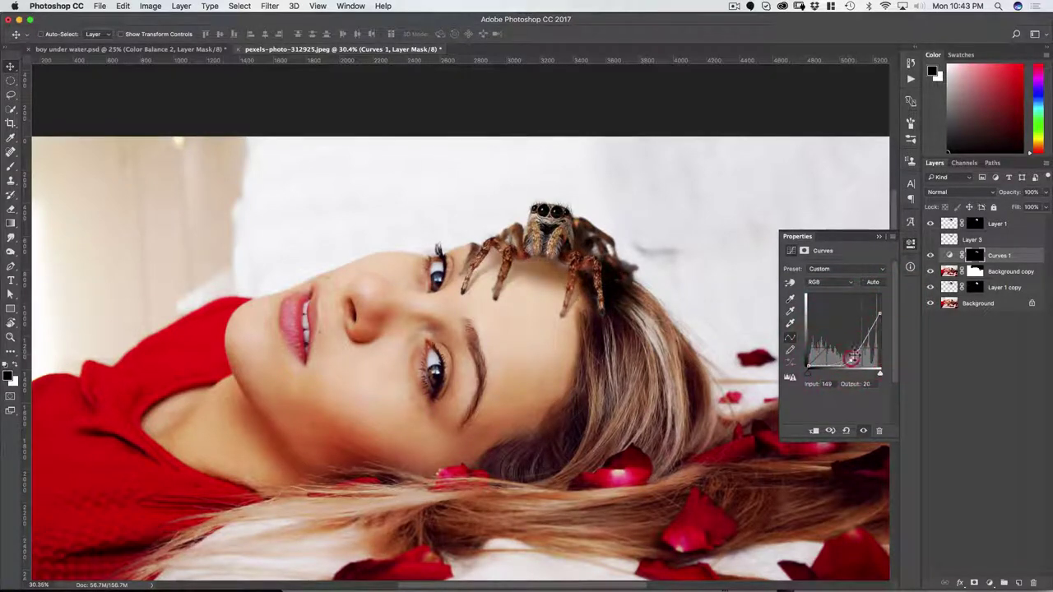
drag(880, 314, 883, 324)
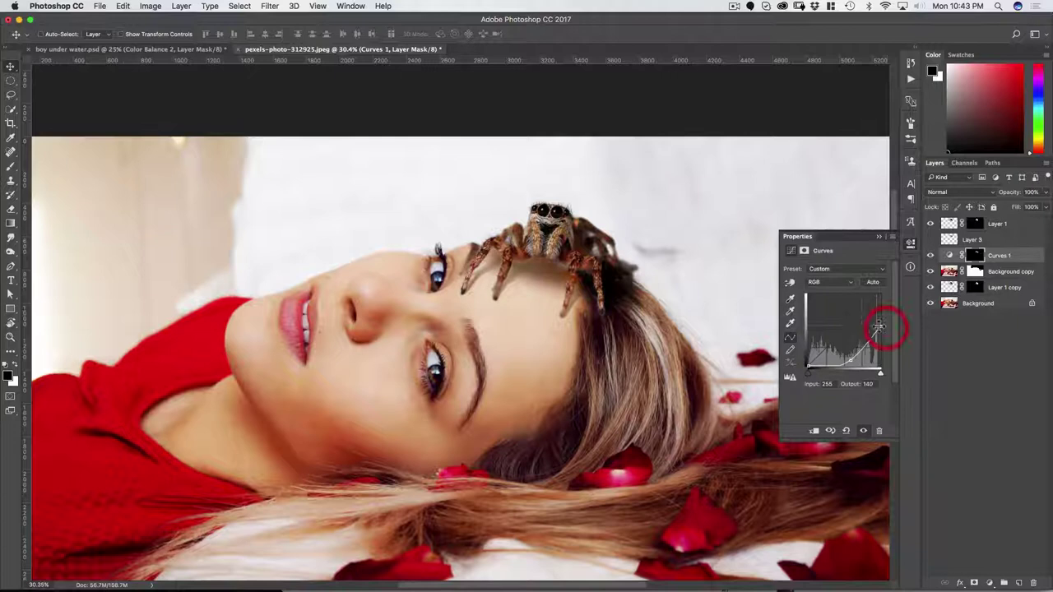
drag(878, 326, 878, 339)
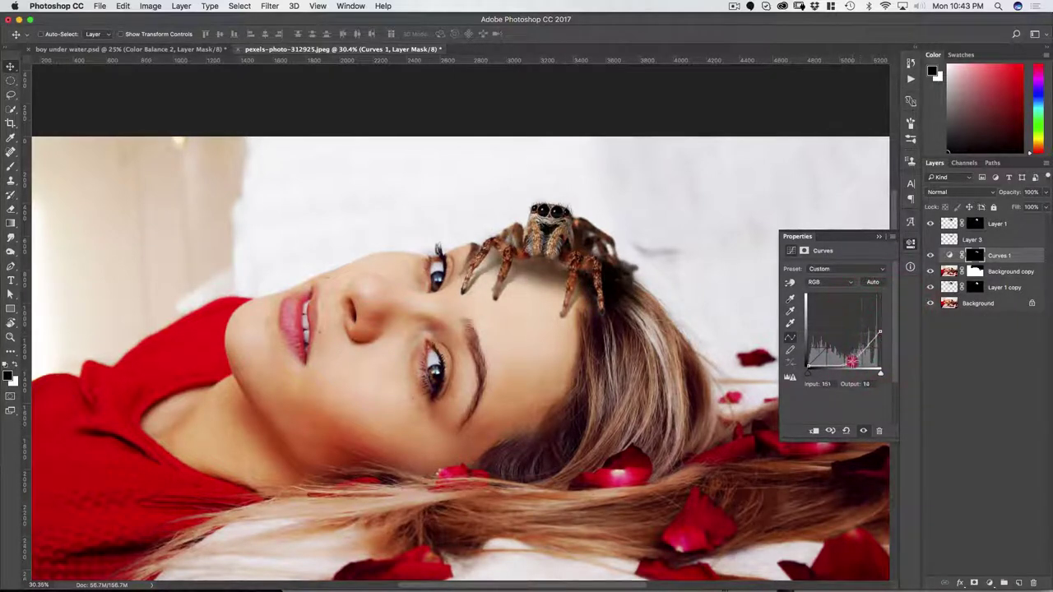
drag(852, 359, 850, 357)
Add a new layer beneath Layer 1 and paint soft black shading under the spider's body with the 250 px brush at 68% opacity.
click(933, 336)
click(1017, 584)
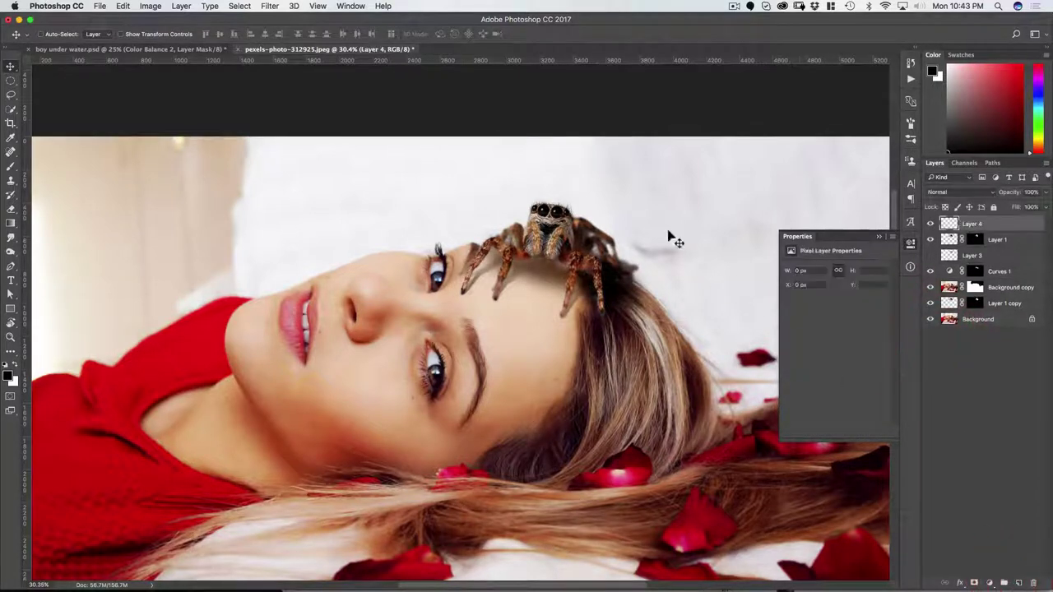
key(b)
drag(549, 258, 590, 256)
key(super+z)
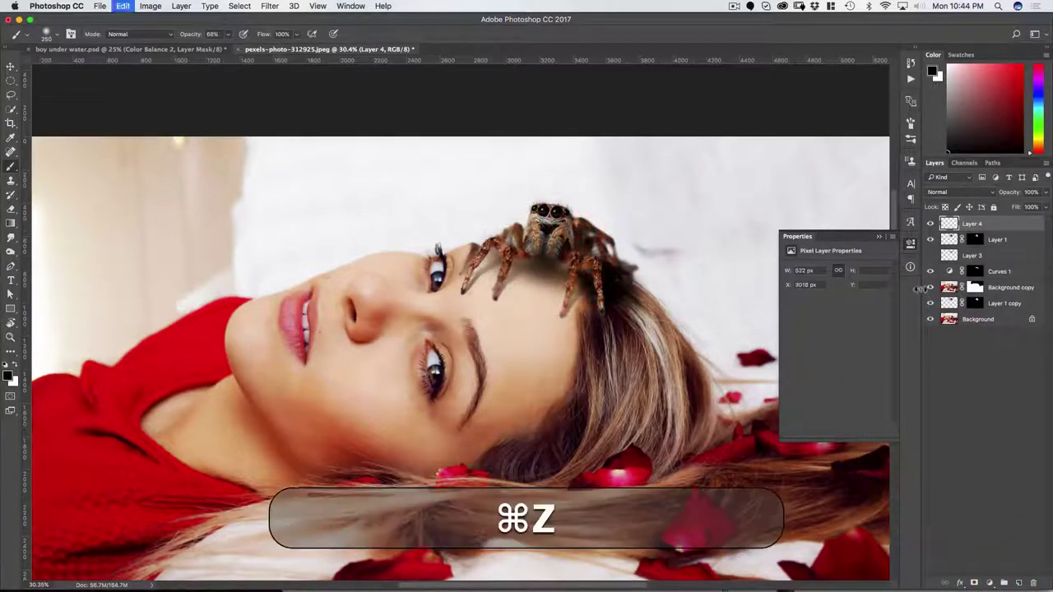
key(super+bracketleft)
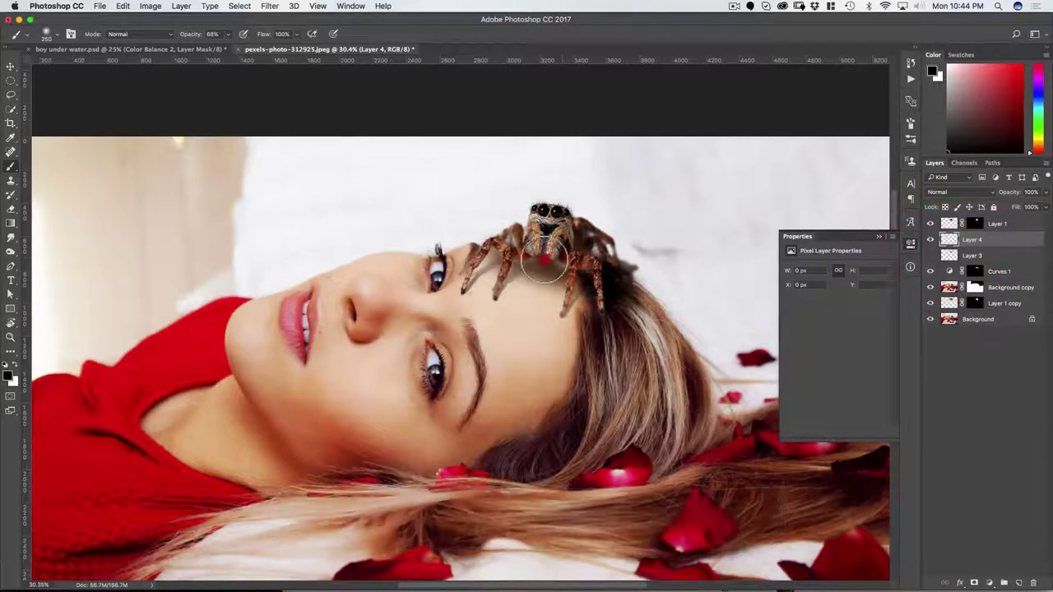
mouse_move(549, 253)
mouse_down()
mouse_move(596, 276)
mouse_move(541, 255)
mouse_move(591, 261)
mouse_move(490, 290)
mouse_move(547, 244)
mouse_up()
key(v)
Apply Layer 1's mask permanently to the spider layer.
key(super+space)
drag(505, 114, 502, 241)
drag(471, 339, 472, 337)
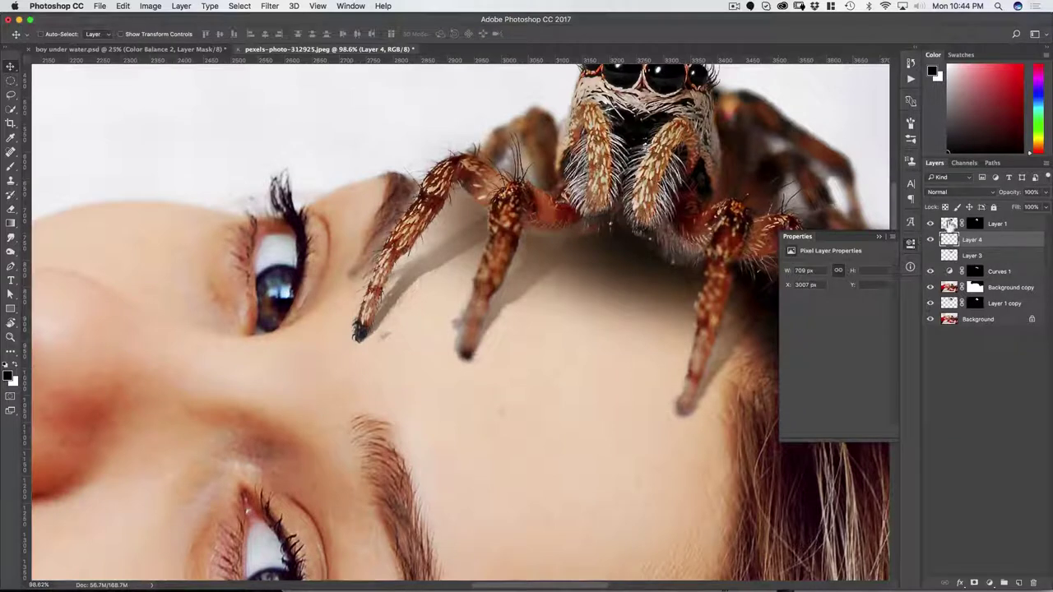
click(948, 223)
right_click(971, 224)
click(934, 250)
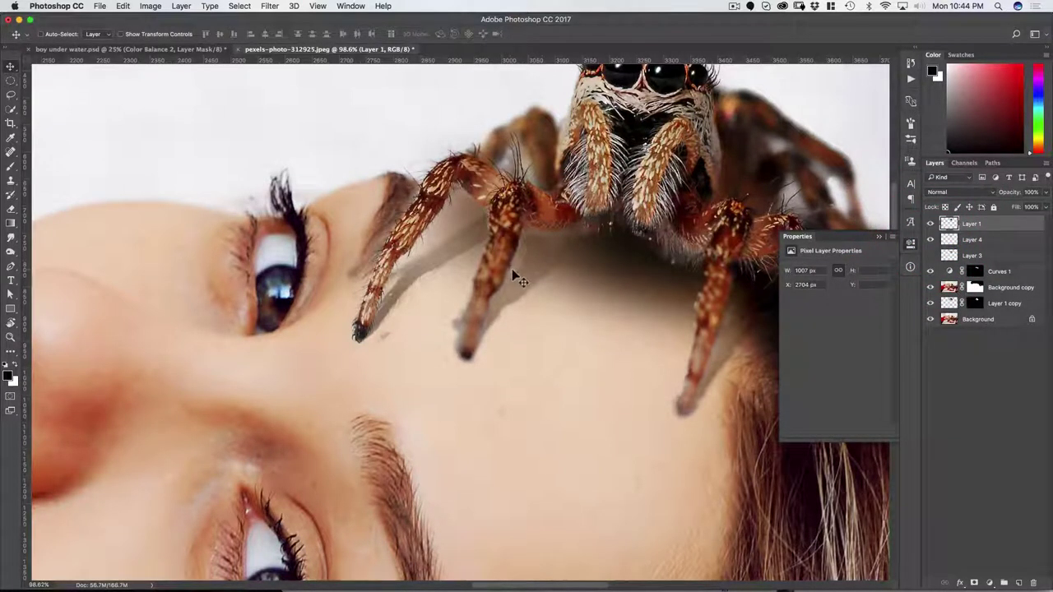
Lasso the spider's sharp outermost front leg beside the woman's eye and copy it to a new layer.
click(10, 94)
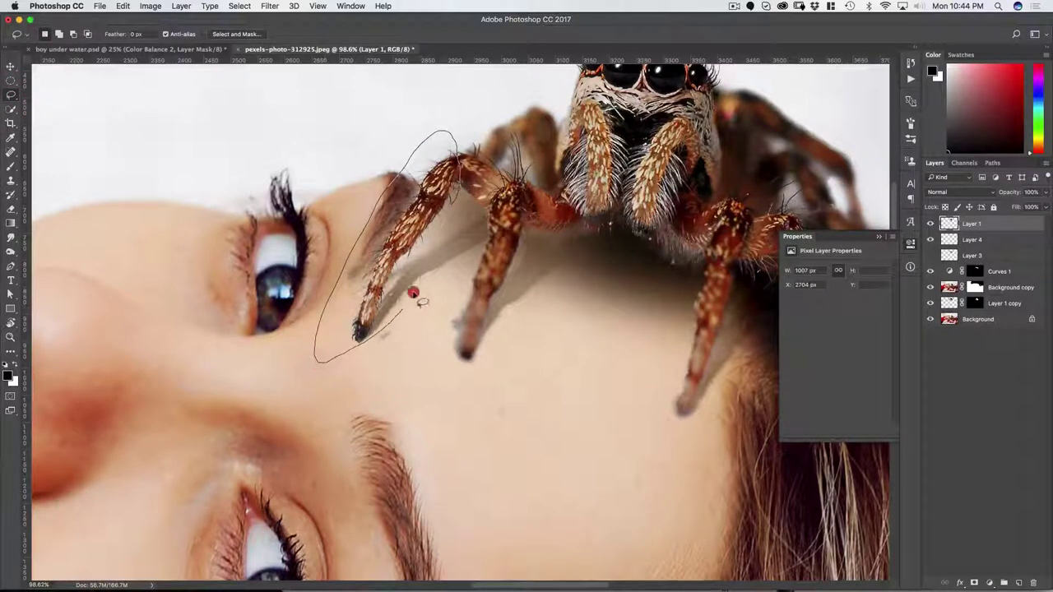
drag(413, 293, 447, 200)
key(super+j)
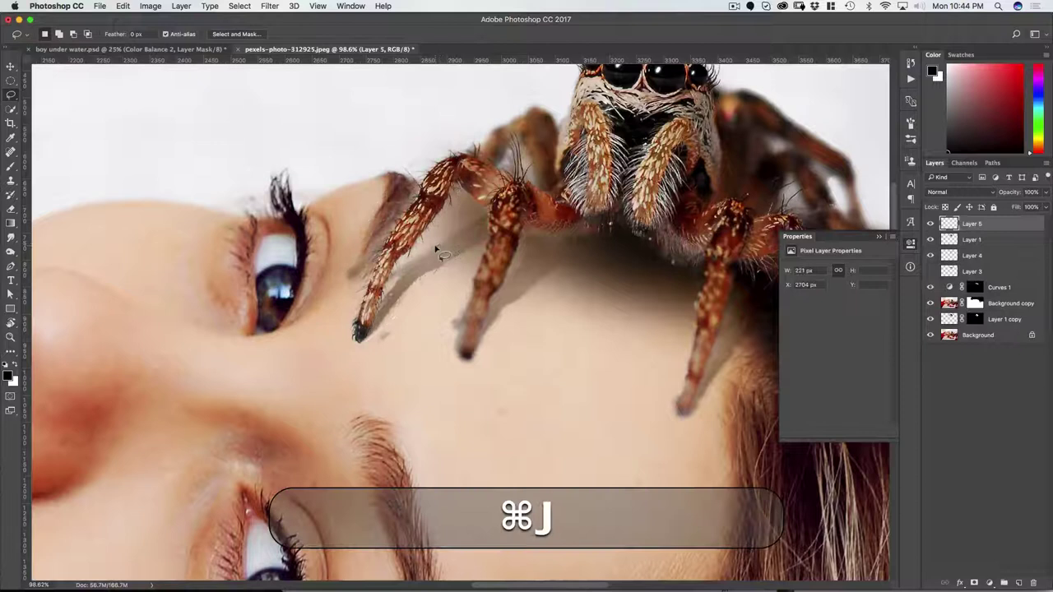
Place the copied leg over the blurred neighbouring leg, rotating it about -7.5° and resizing it slightly to match.
key(v)
drag(404, 284, 571, 265)
key(super+t)
drag(510, 293, 515, 297)
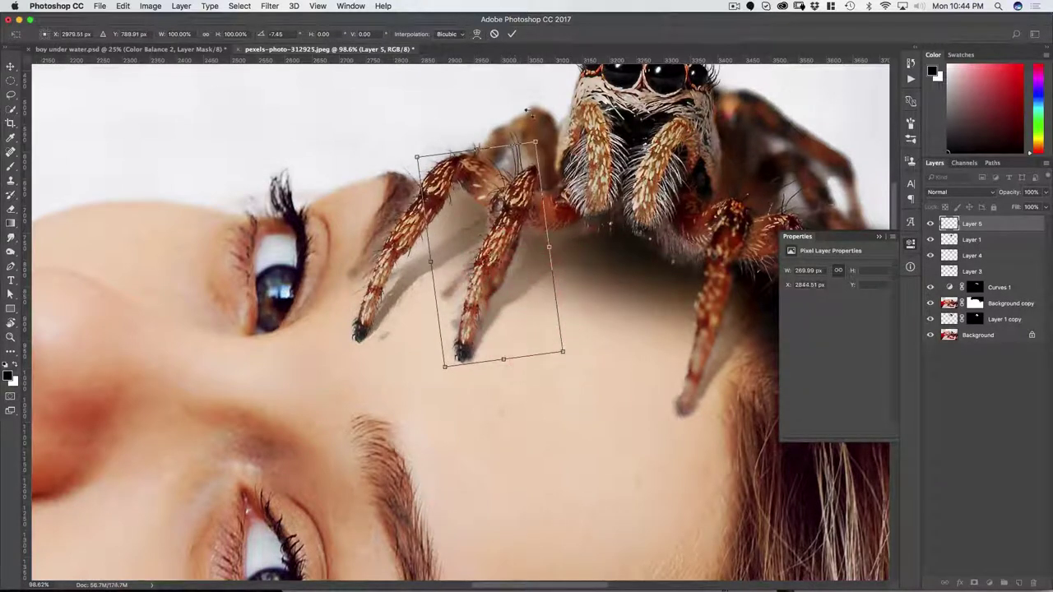
mouse_move(535, 144)
mouse_down()
mouse_move(535, 168)
mouse_move(521, 160)
mouse_up()
key(Return)
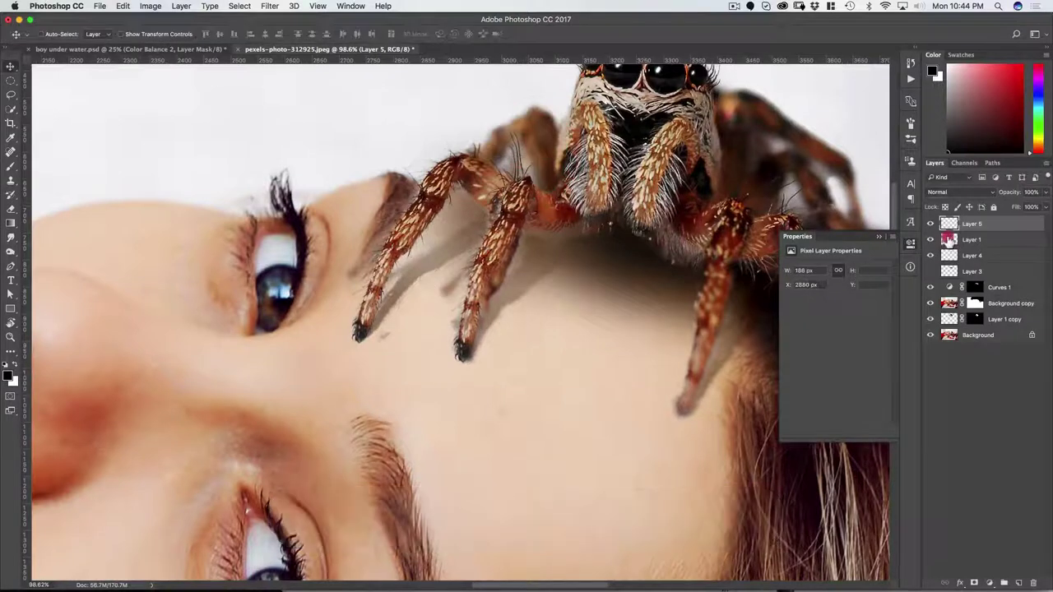
Erase the original leg's blurred remains on Layer 1, and remove stray fragments beside the copied leg on Layer 5 with a 60 px eraser.
click(971, 239)
key(e)
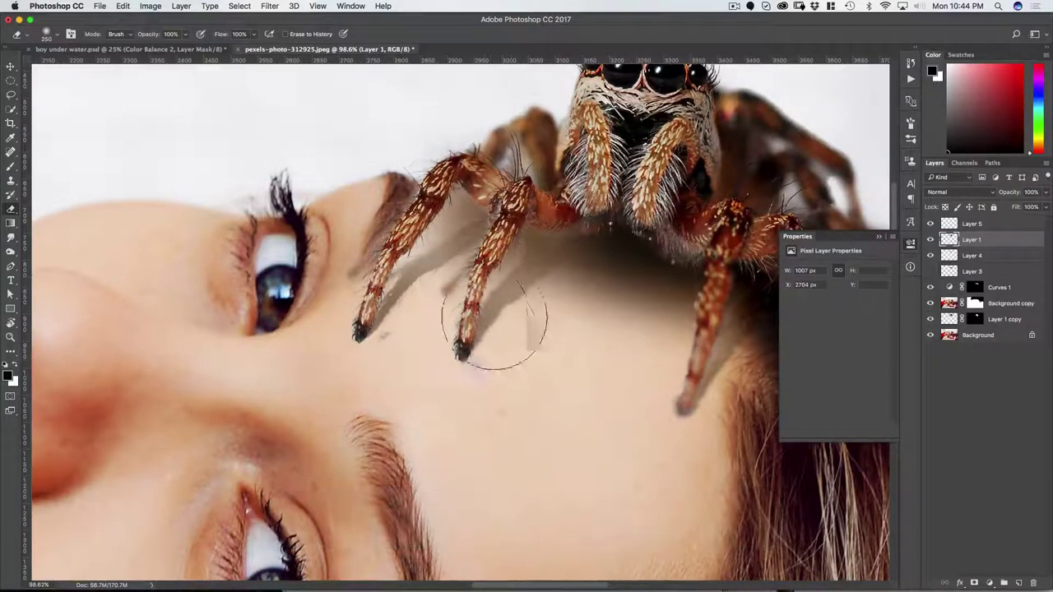
click(951, 225)
key(bracketleft)
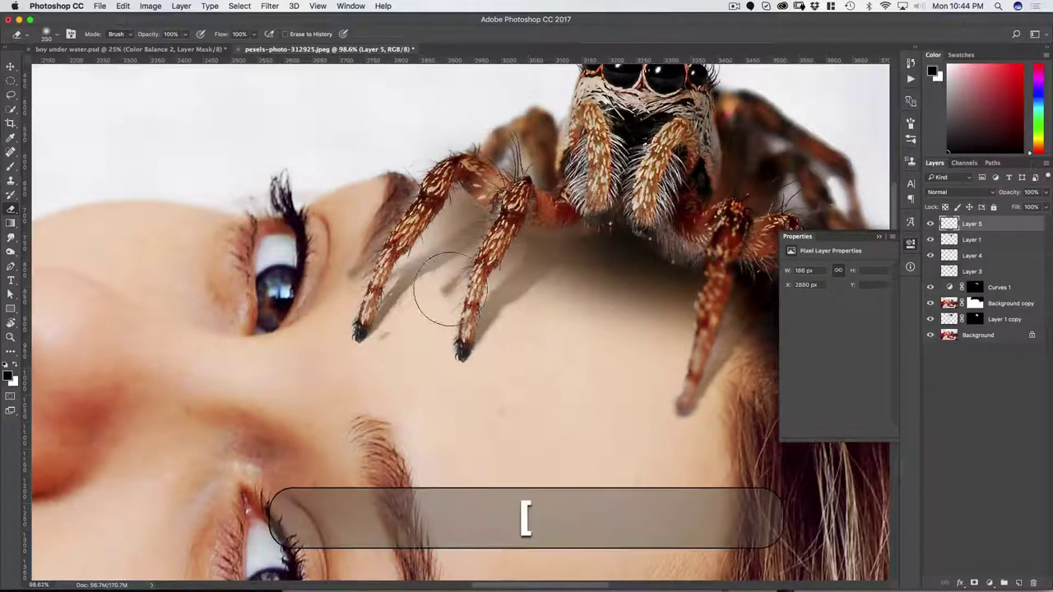
key(bracketleft)
click(447, 289)
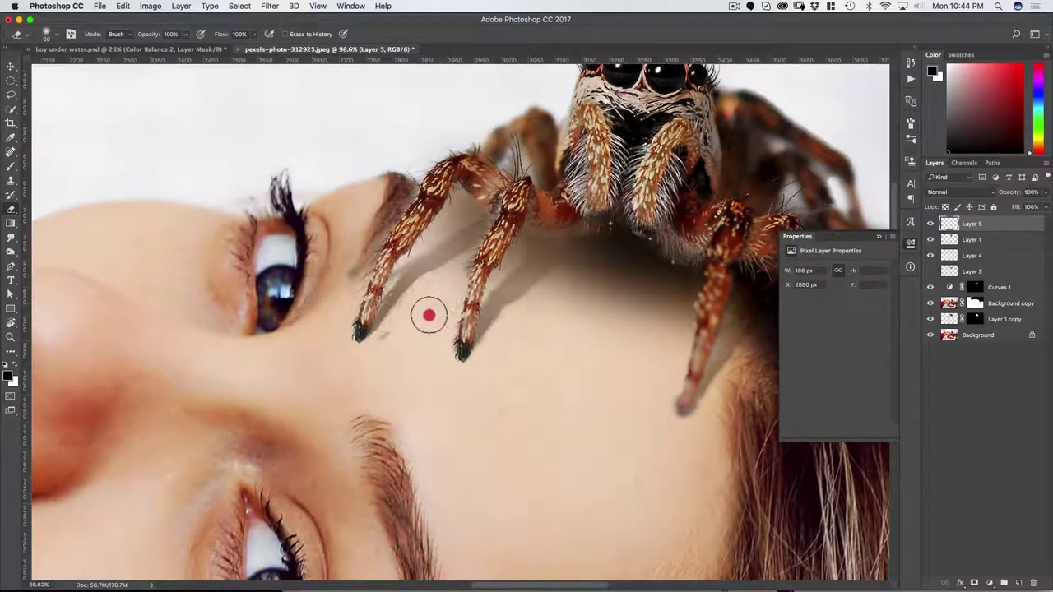
drag(429, 315, 412, 346)
Erase the leftover dark residue on Layer 1 around the outermost leg, between the front legs and beneath the spider's body.
click(946, 239)
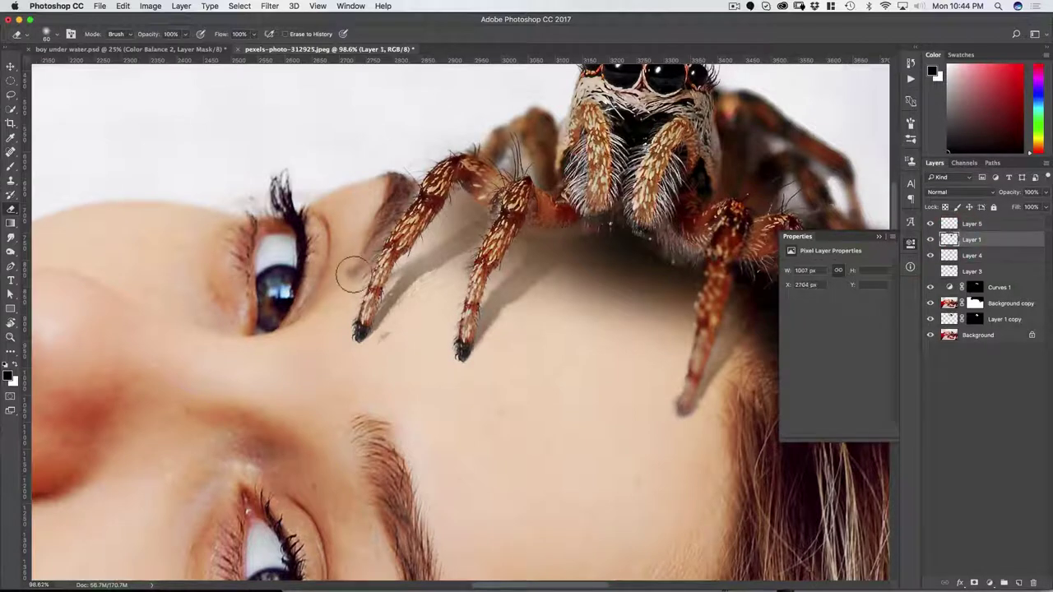
drag(360, 250, 363, 245)
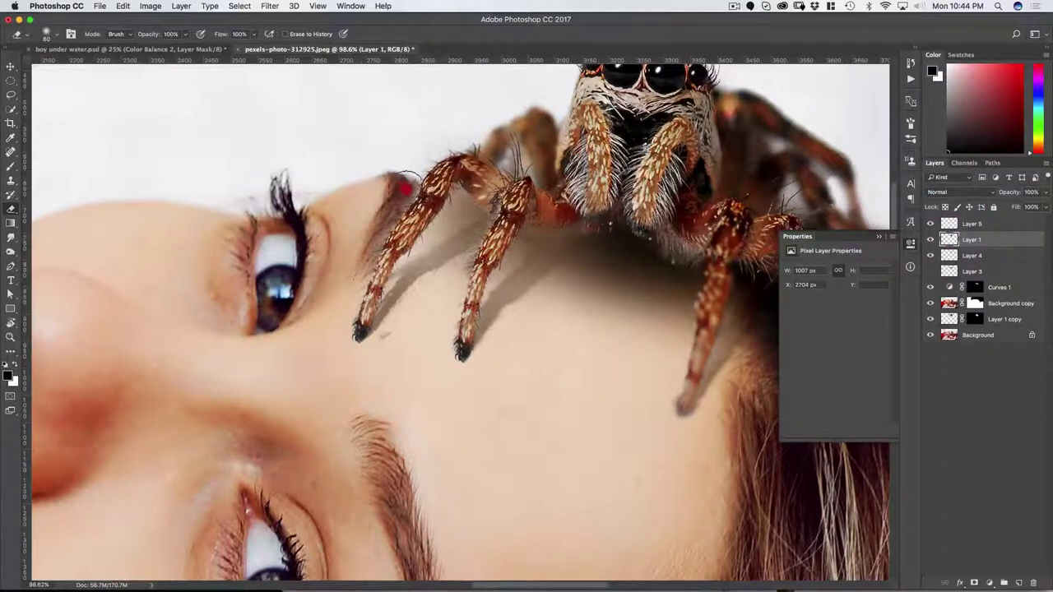
drag(367, 258, 347, 288)
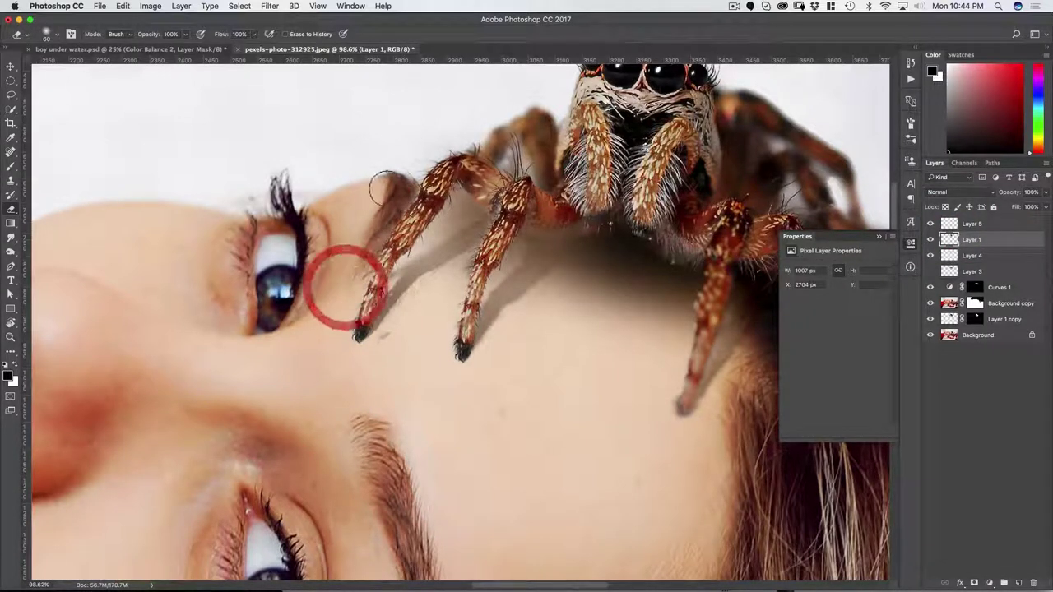
click(400, 182)
click(459, 199)
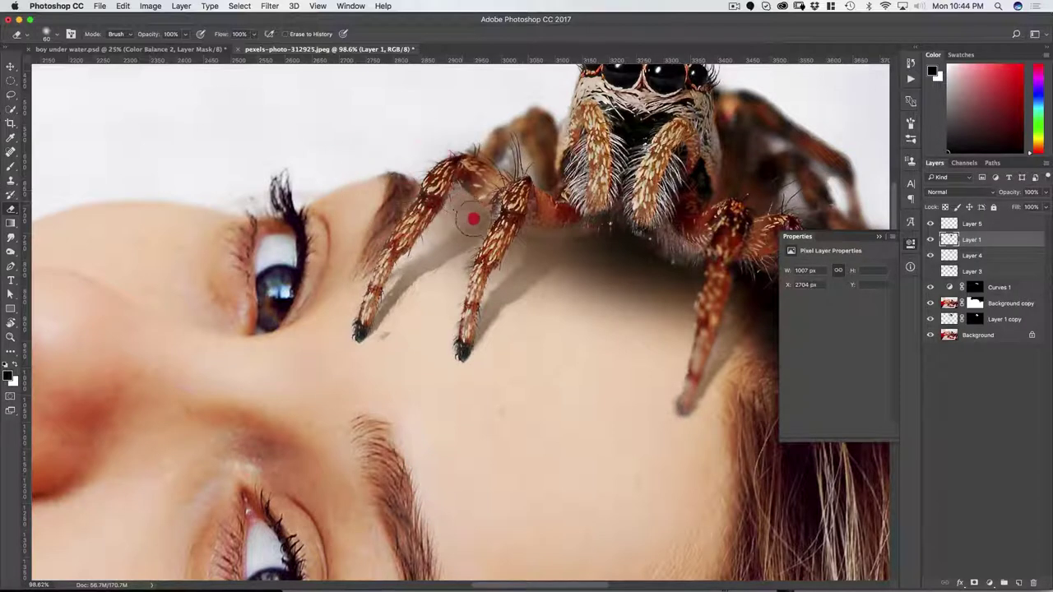
mouse_move(473, 219)
mouse_down()
mouse_move(493, 238)
mouse_move(612, 255)
mouse_up()
key(v)
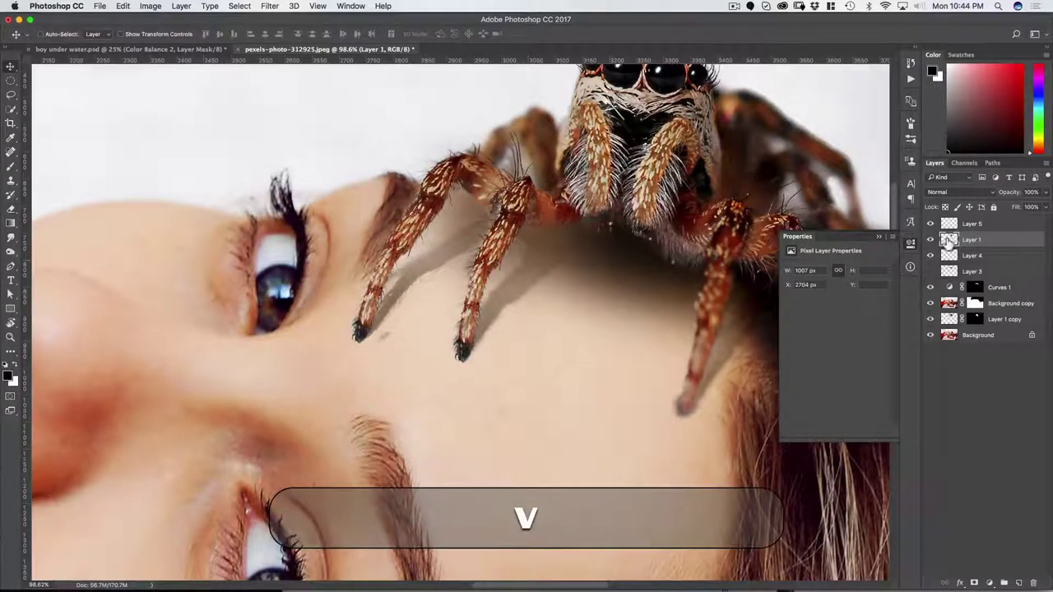
Duplicate the spider's Layer 1 and set the copy's blend mode to Multiply.
click(930, 239)
click(930, 239)
drag(950, 239, 938, 229)
key(alt+shift+v)
key(alt+shift+m)
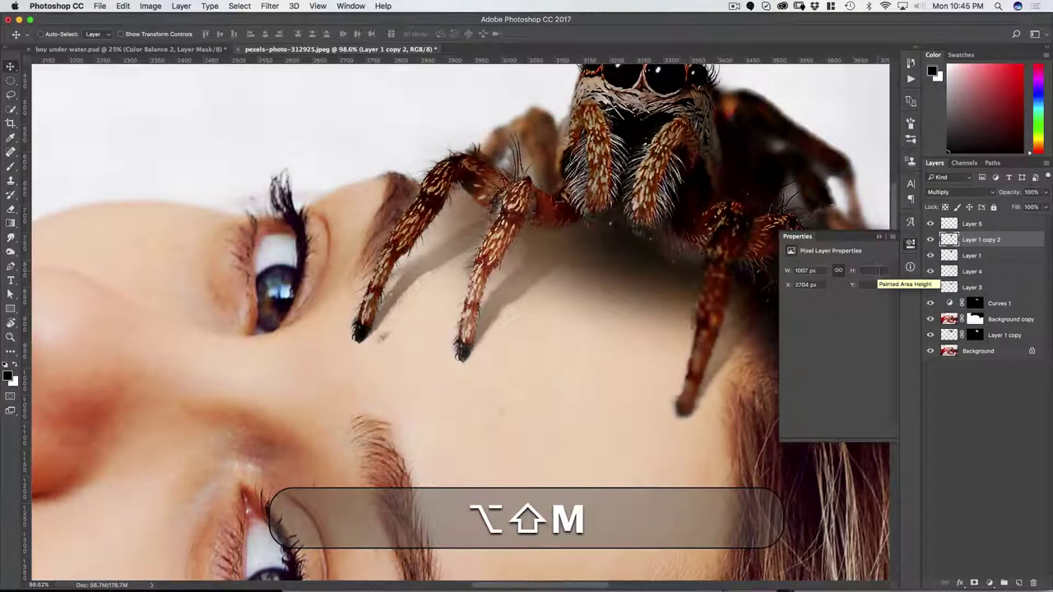
Add a new layer between Layer 1 and its Multiply copy, and clip it to Layer 1.
drag(569, 210, 516, 243)
drag(580, 265, 526, 326)
drag(531, 252, 582, 236)
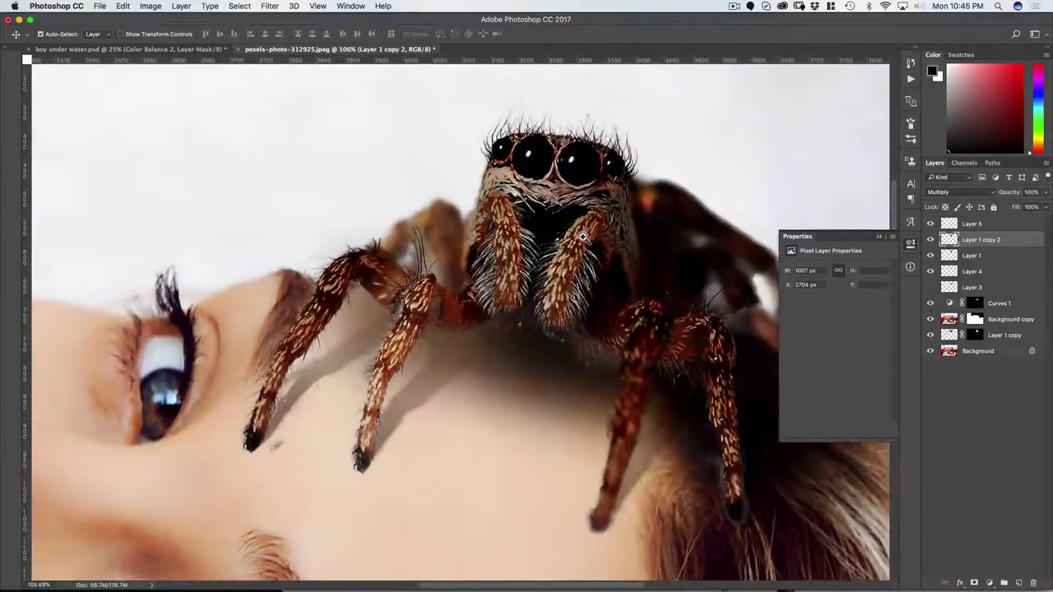
scroll(583, 236, down, 1)
click(930, 256)
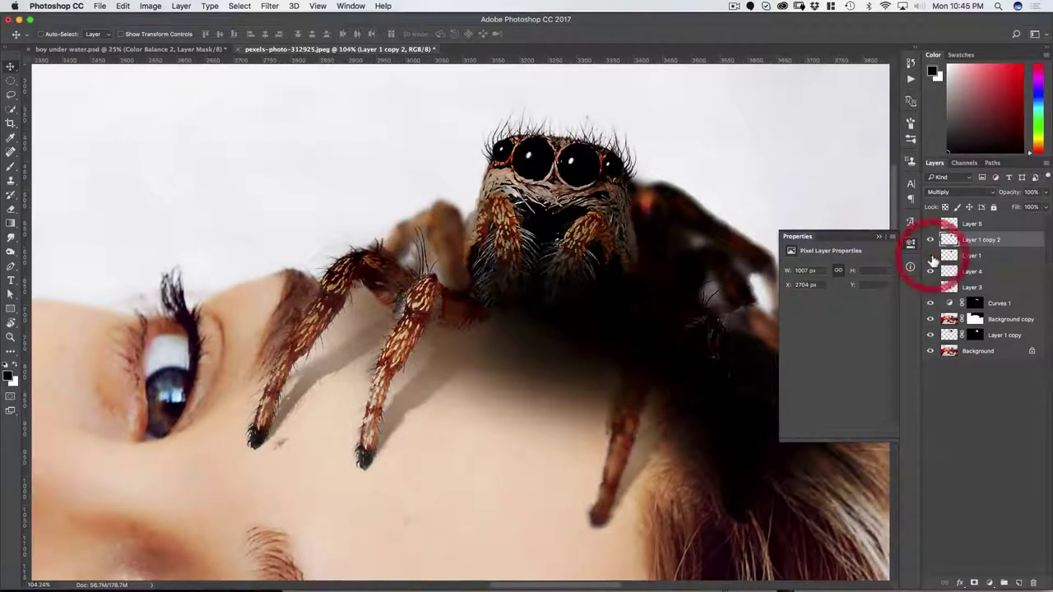
click(948, 256)
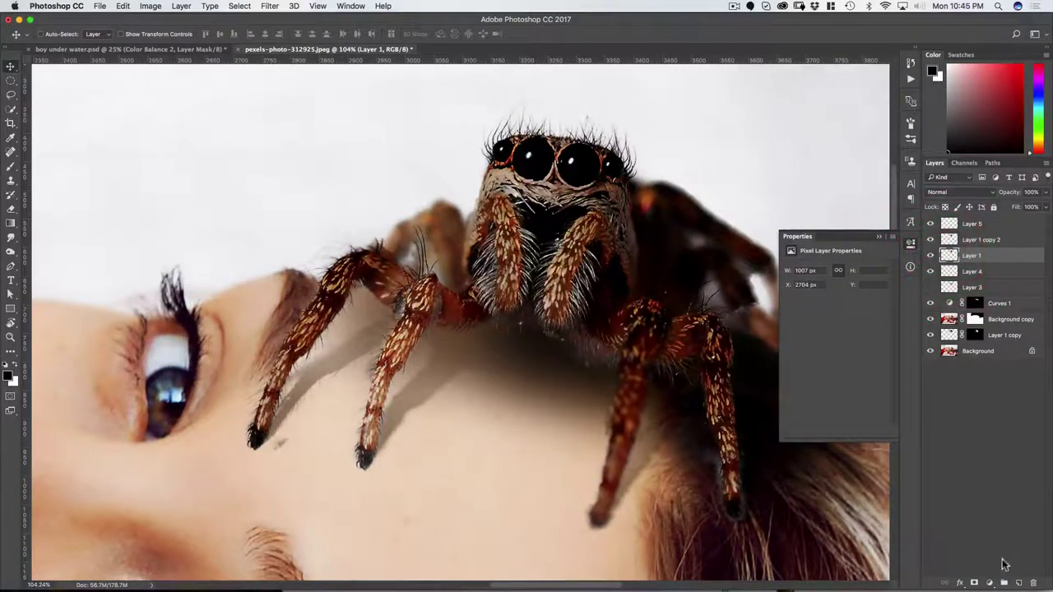
click(1016, 583)
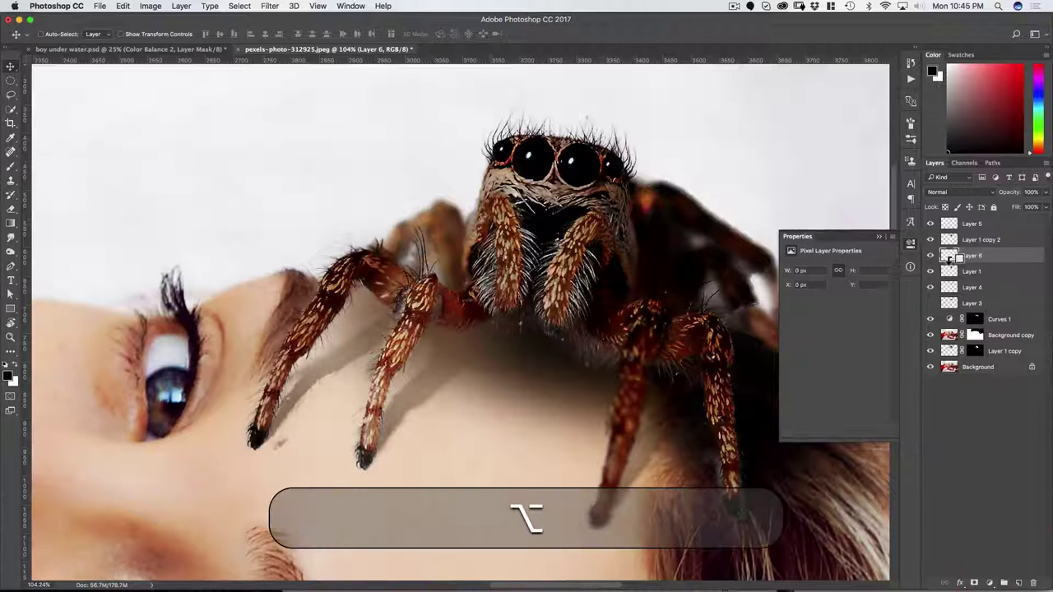
alt+click(926, 259)
Paint white at 68% opacity over the spider's body and legs on Layer 6, reducing the soft brush from 250 to 80 px.
key(b)
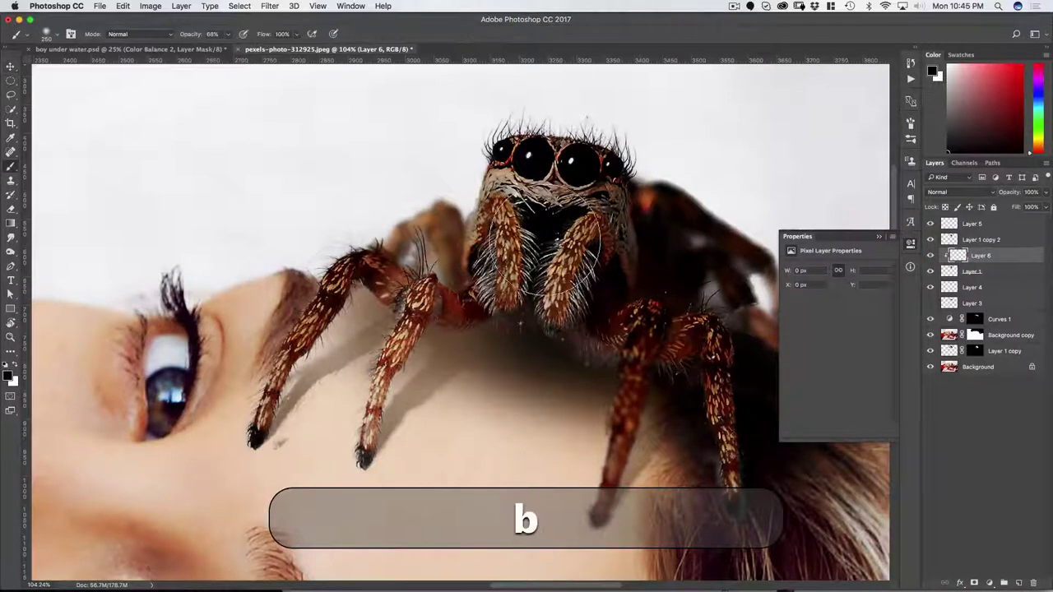
key(x)
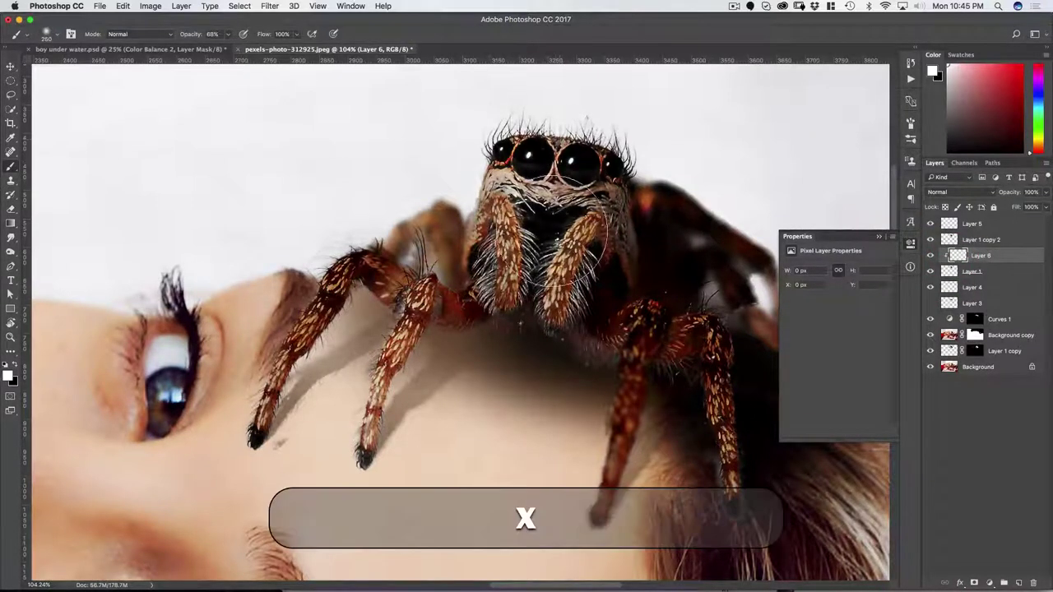
click(712, 245)
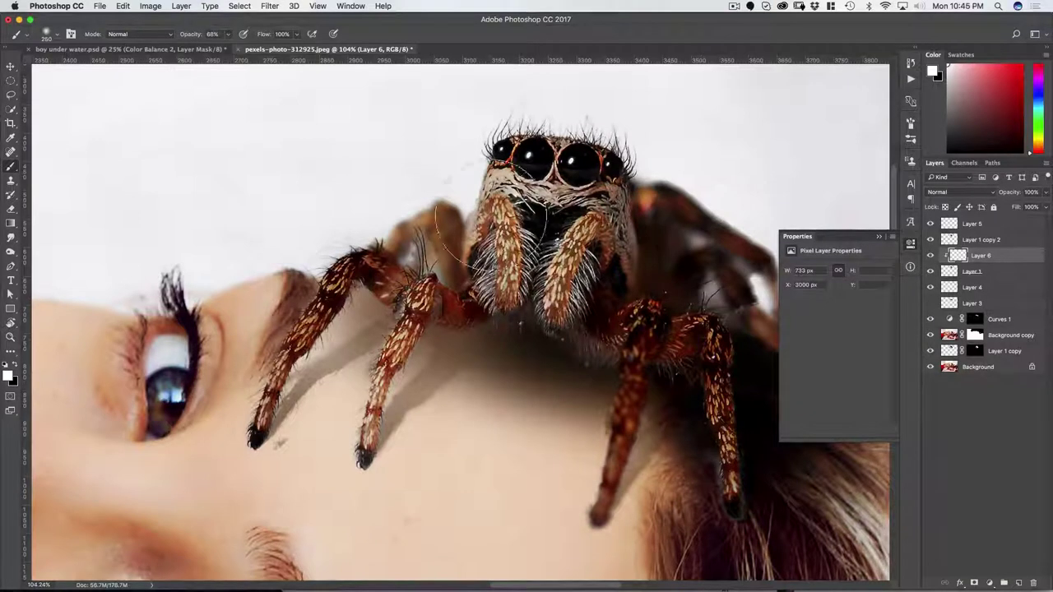
drag(461, 256, 424, 285)
key([)
key([)
key([)
key([)
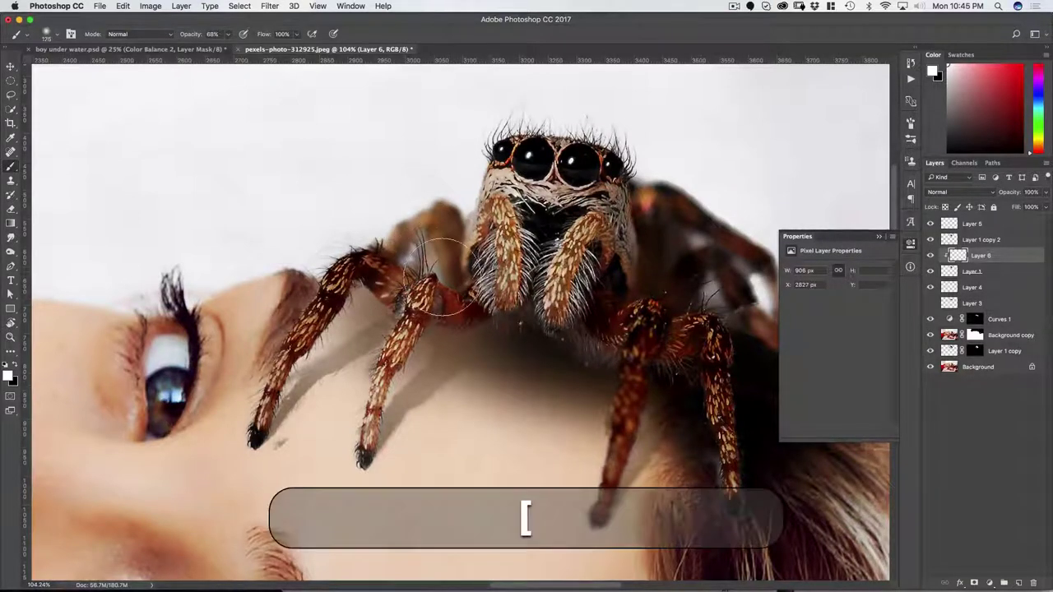
click(300, 298)
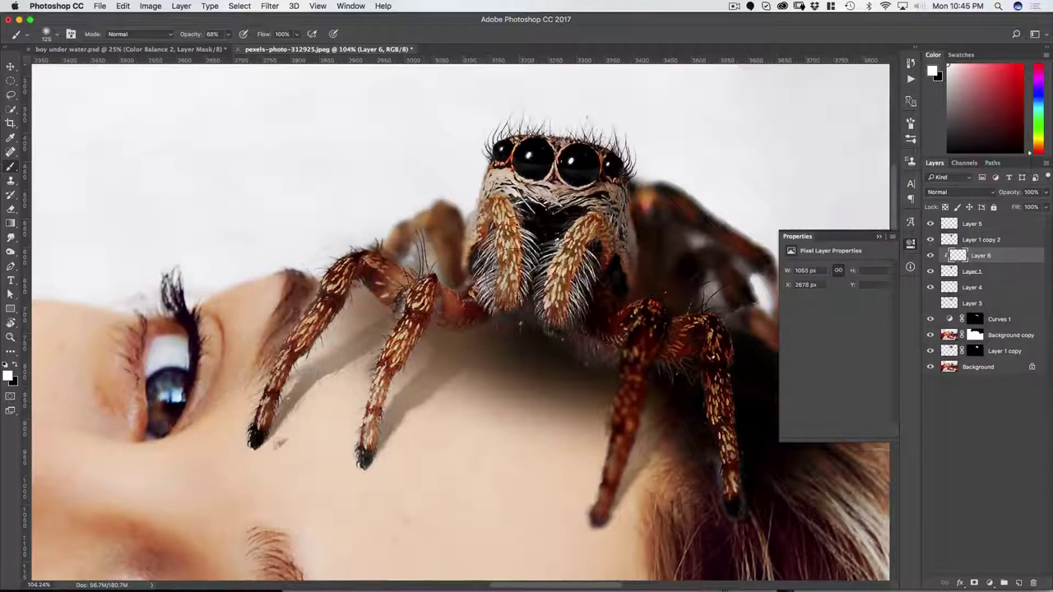
key([)
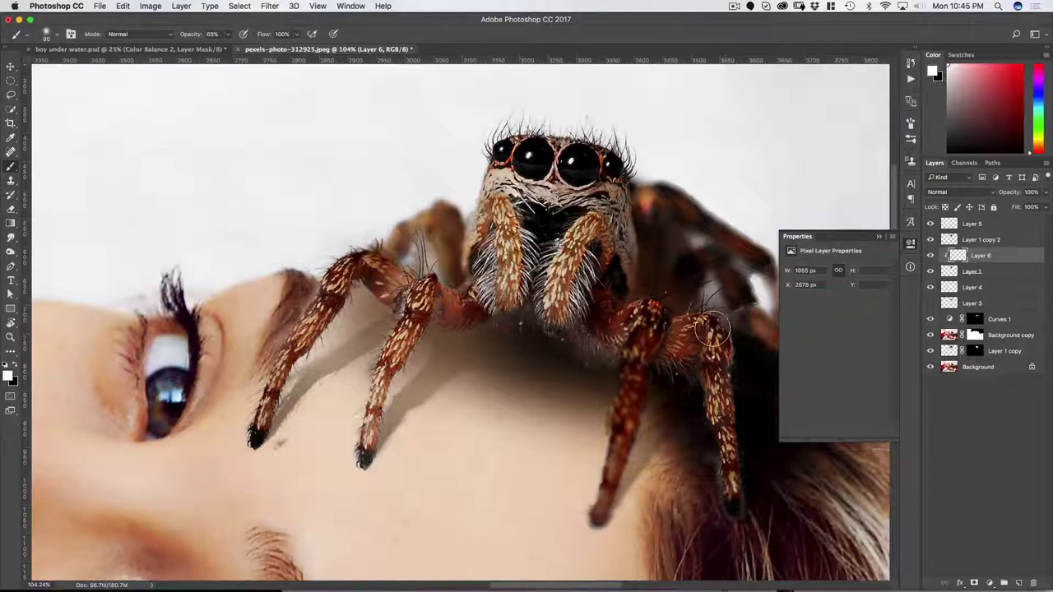
Darken the outermost leg over the hair with an 80 px black brush on Layer 6, and partly lighten it again with white.
key(x)
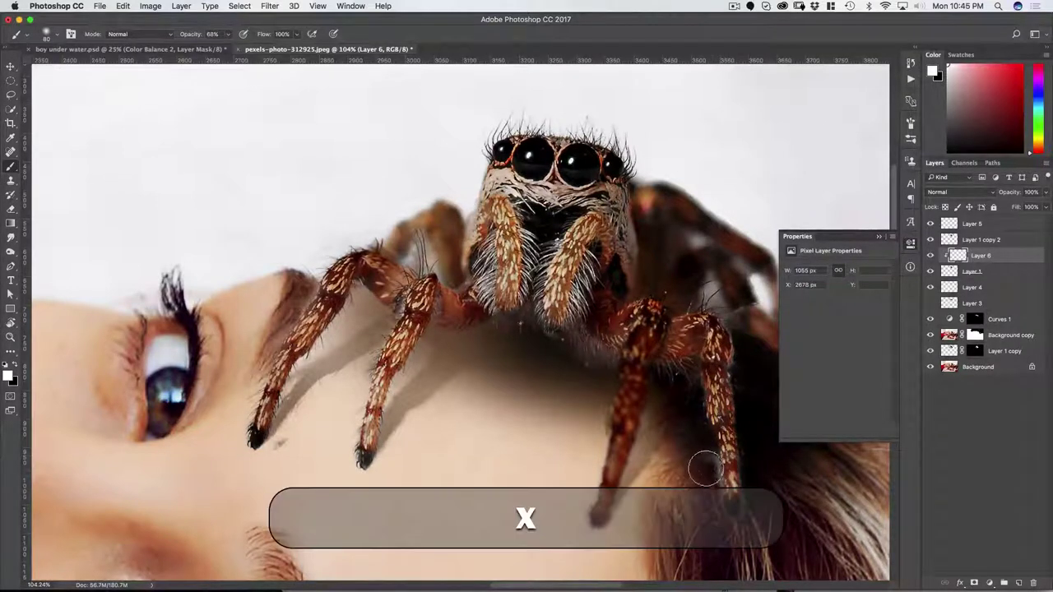
mouse_move(731, 501)
mouse_down()
mouse_move(735, 517)
mouse_move(729, 436)
mouse_up()
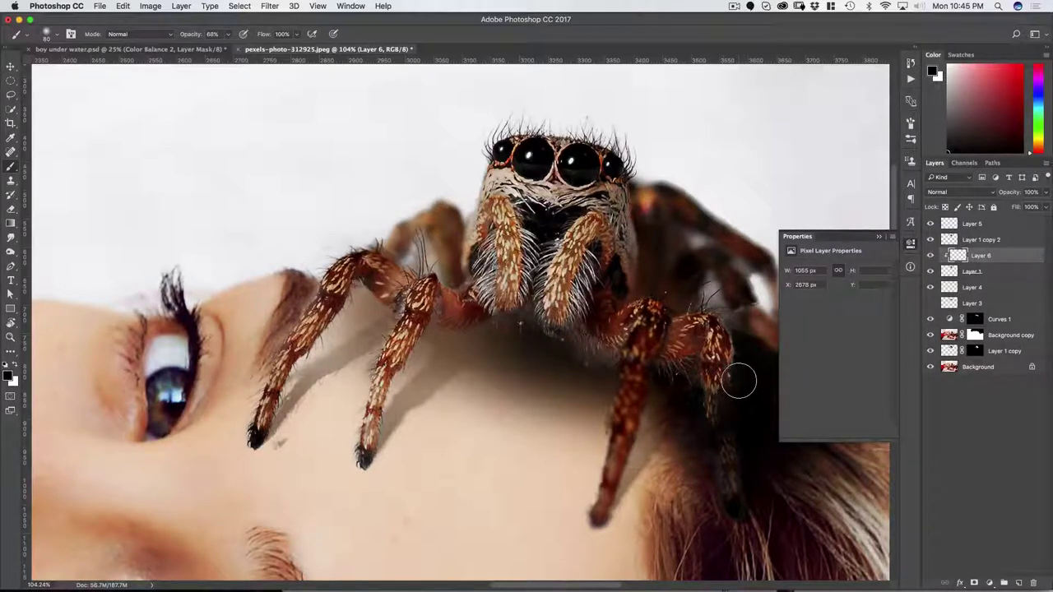
key(x)
mouse_move(717, 393)
mouse_down()
mouse_move(724, 489)
mouse_move(726, 470)
mouse_move(737, 493)
mouse_up()
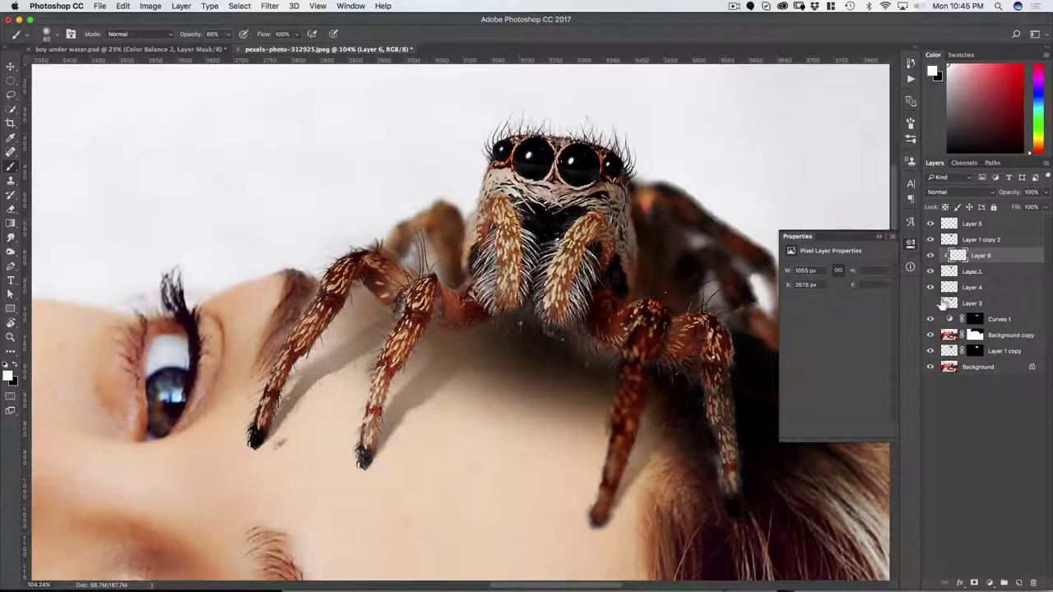
Add a layer mask to Layer 1 and paint it black at 50 px to hide residue around the leg over the hair.
click(930, 271)
click(930, 271)
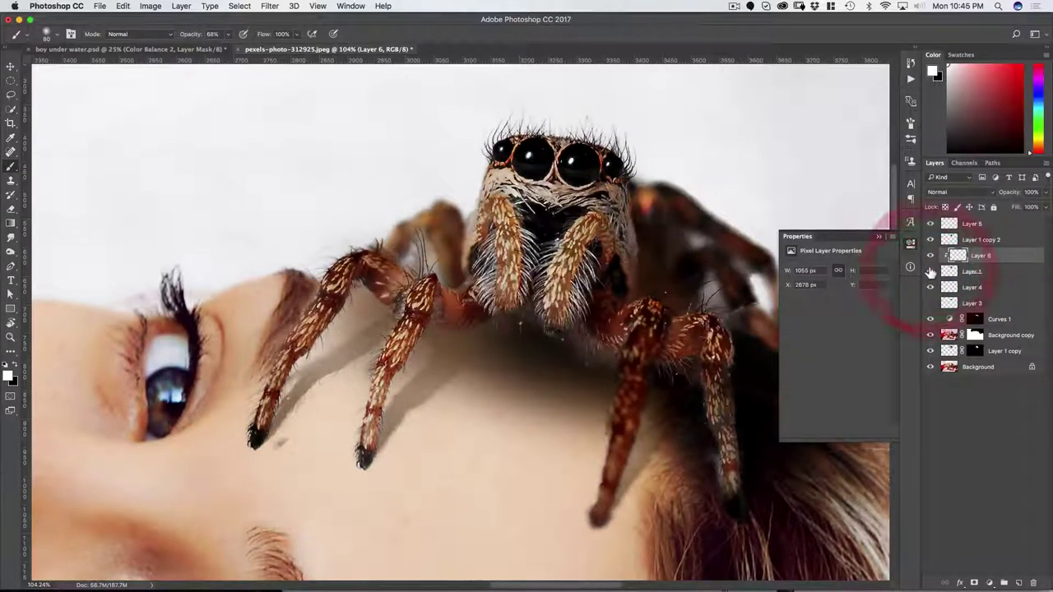
click(949, 270)
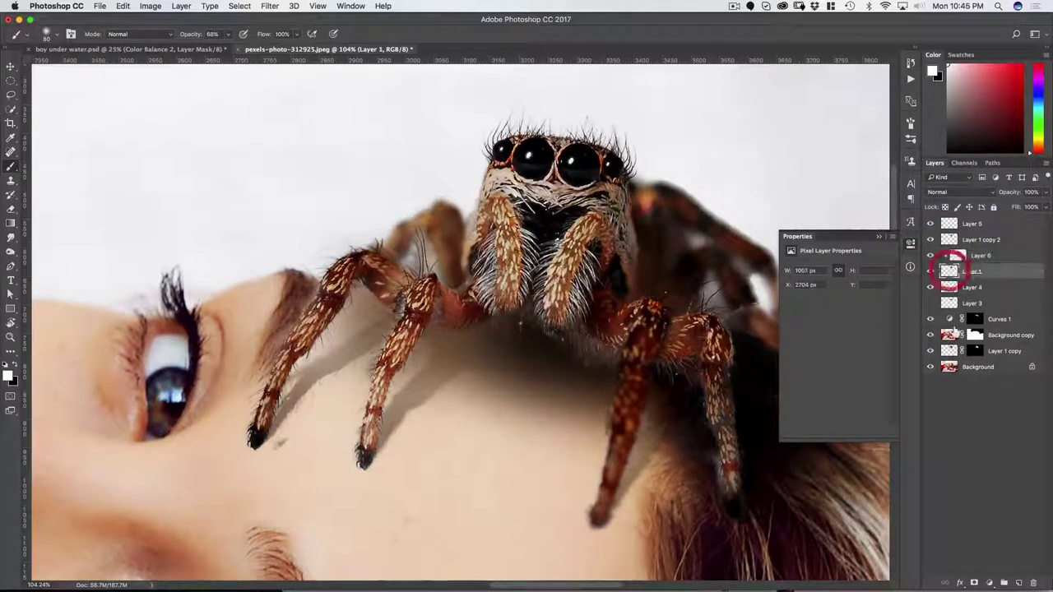
click(973, 582)
key(bracketleft)
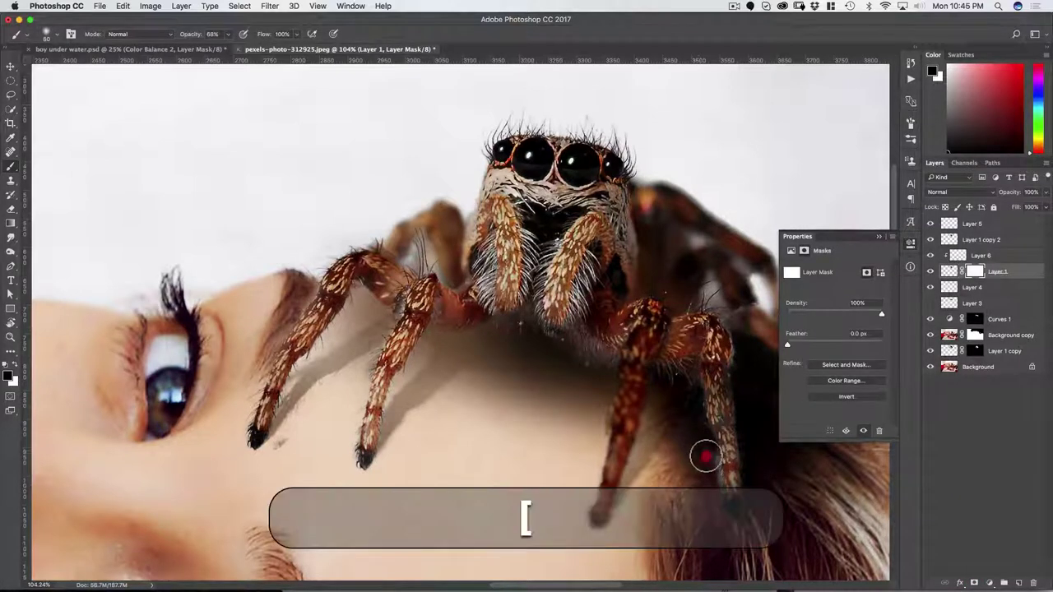
drag(714, 479, 716, 519)
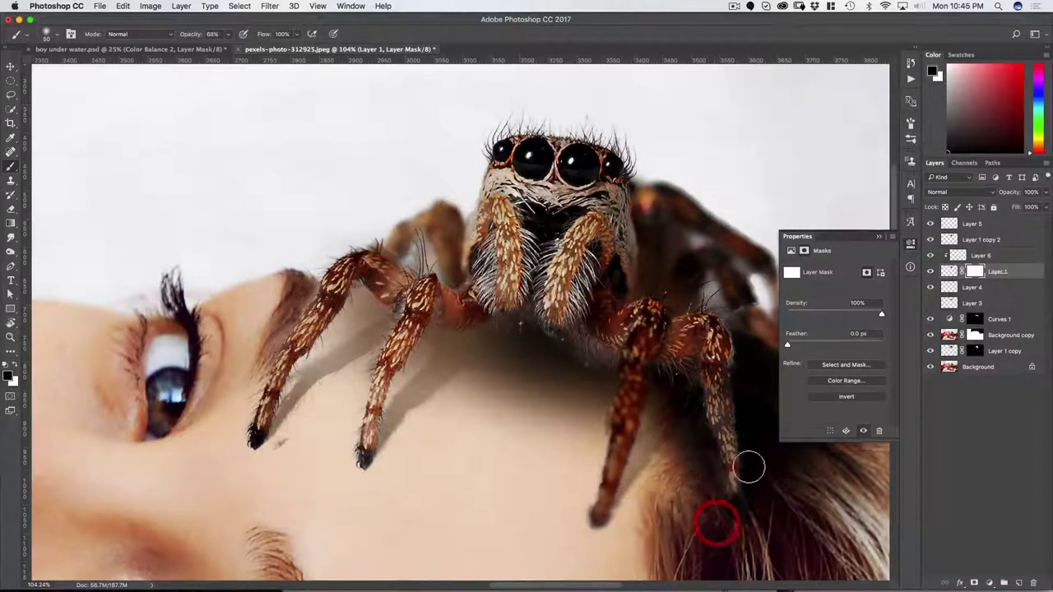
drag(749, 450, 756, 500)
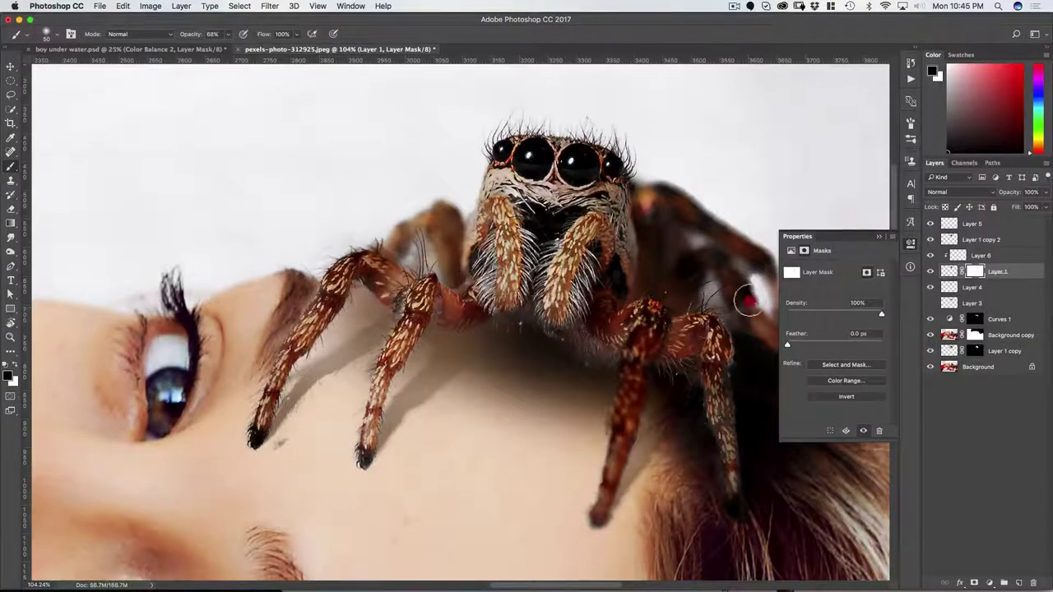
drag(694, 323, 611, 376)
Examine the whole composite in full-screen mode, checking how the spider sits on the woman's head.
key(v)
key(f)
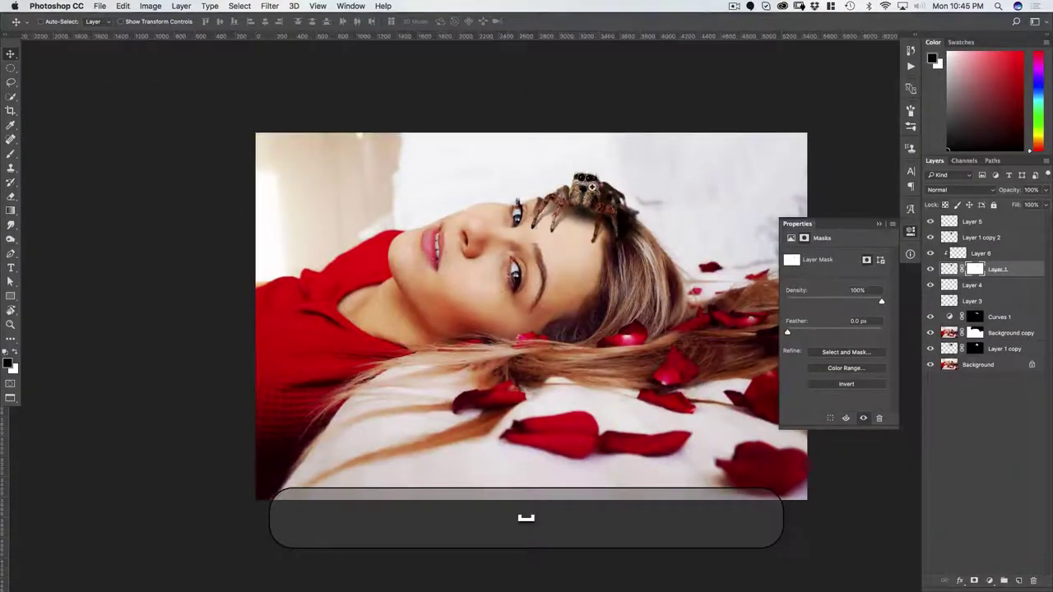
drag(592, 187, 613, 159)
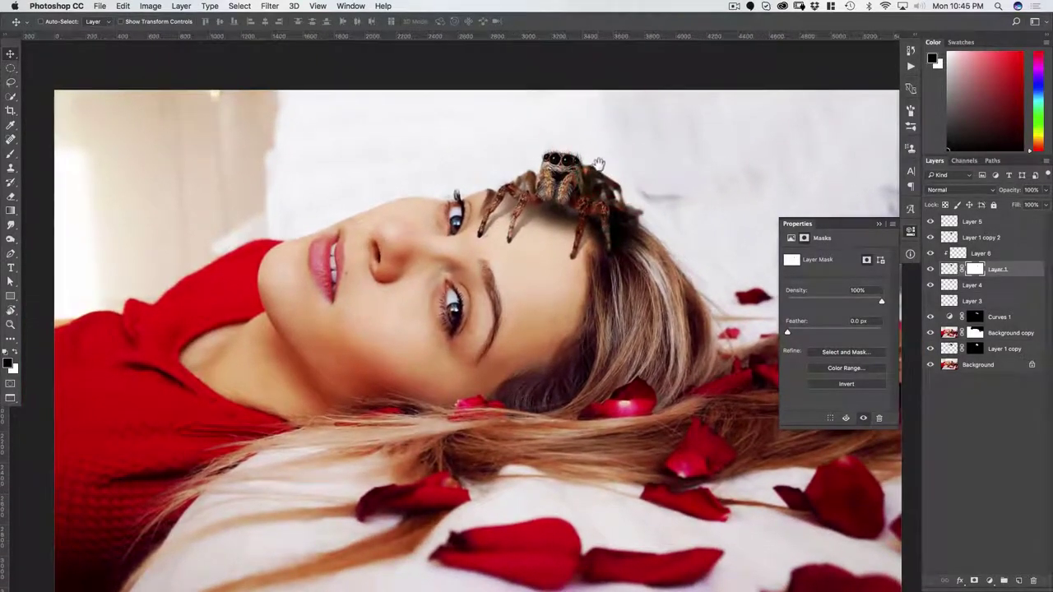
key(super+0)
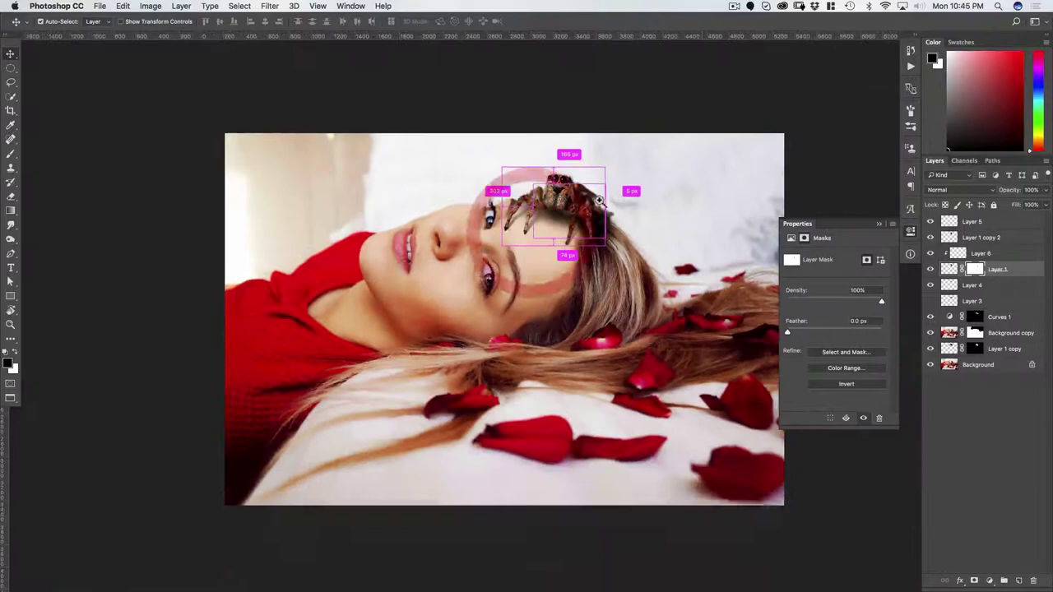
drag(594, 190, 552, 167)
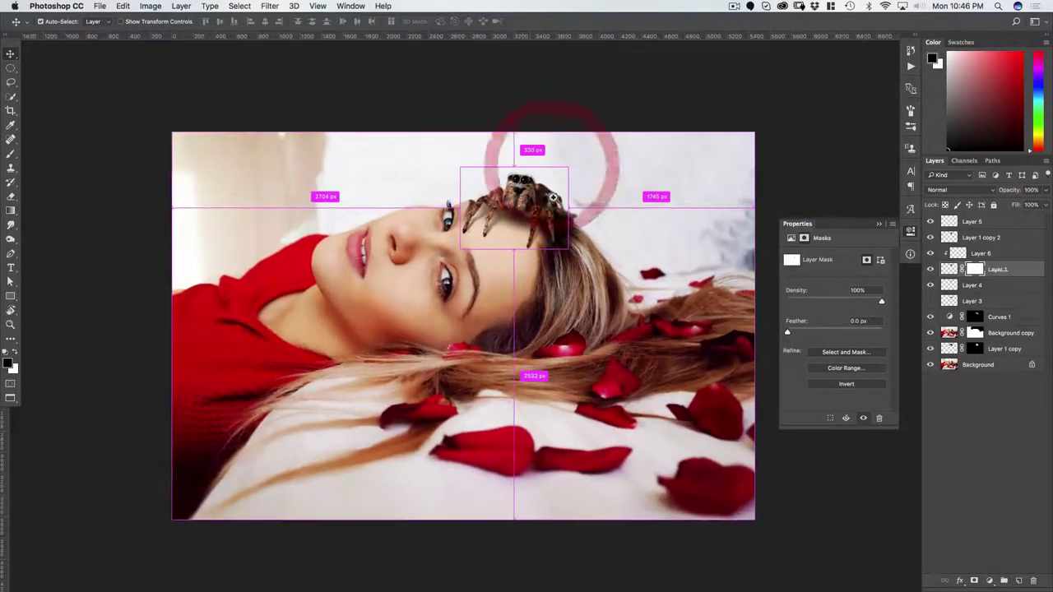
Try a Photo Filter adjustment layer above Layer 5 with Cooling Filter (80) and Cooling Filter (LBB), and delete it.
click(948, 222)
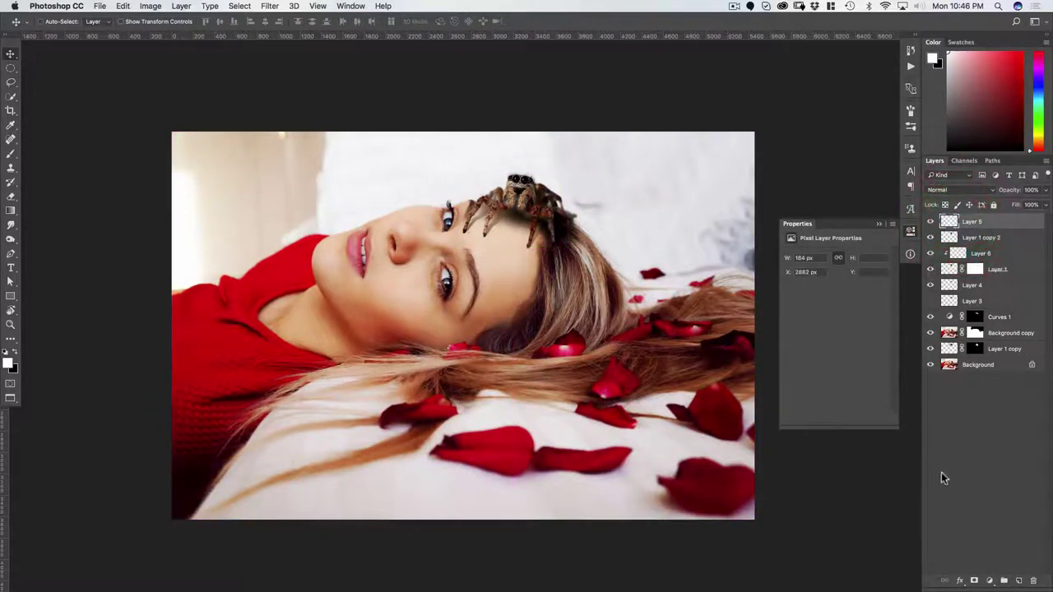
click(990, 581)
click(1002, 491)
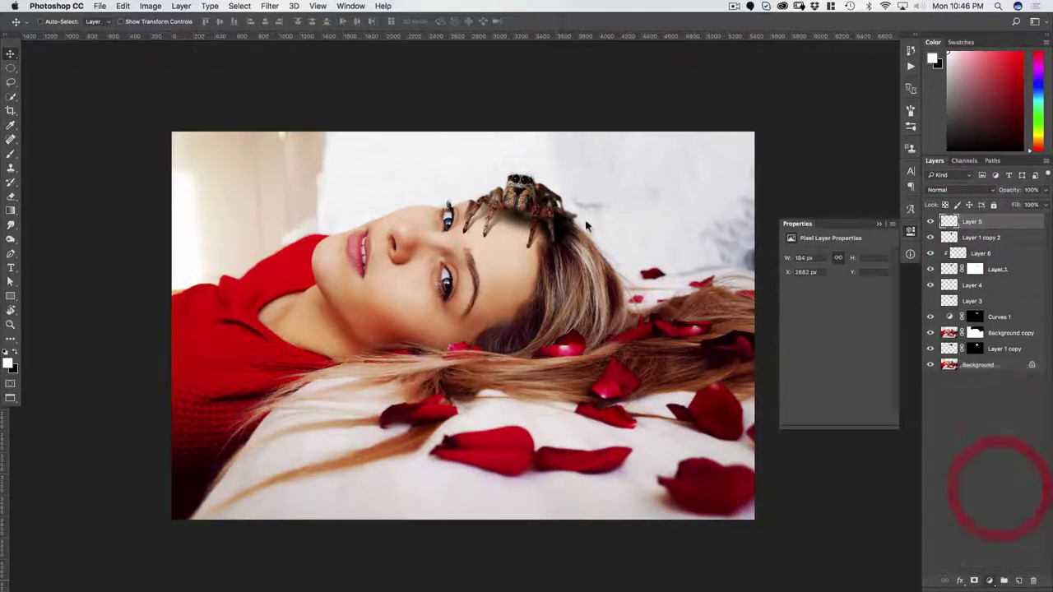
click(843, 255)
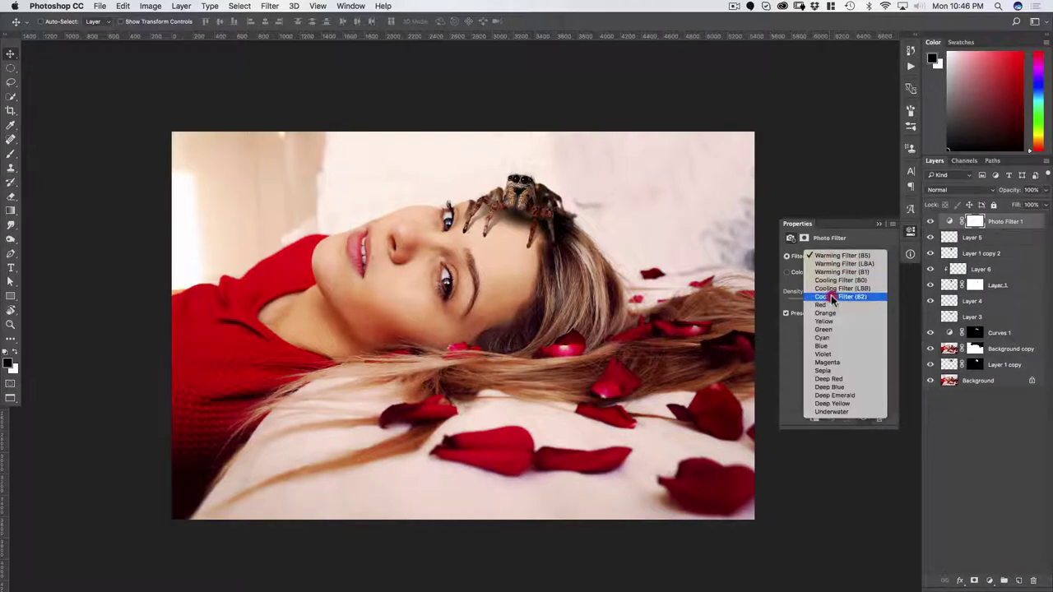
click(824, 284)
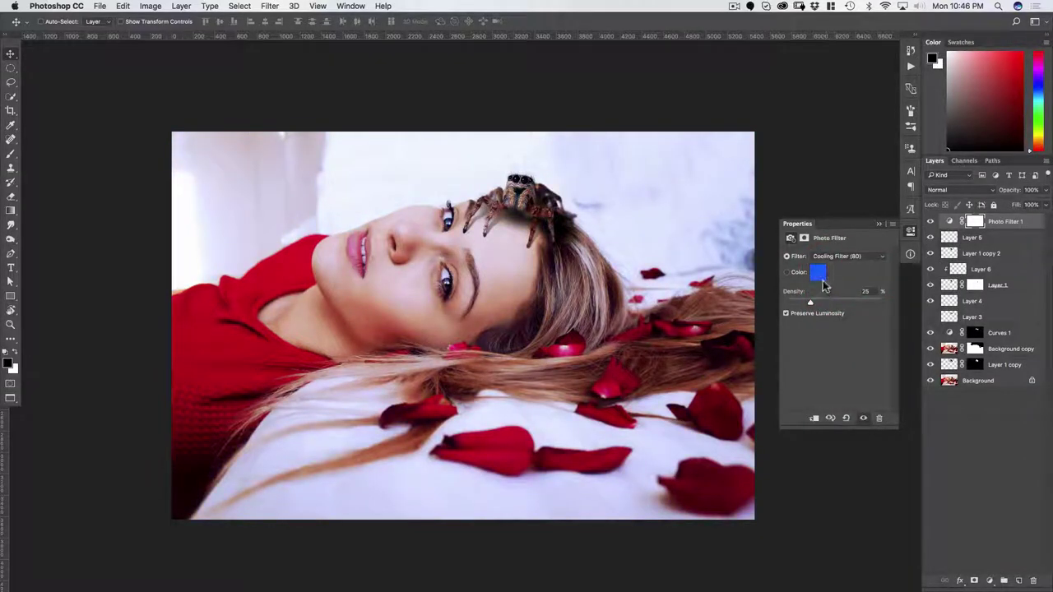
click(835, 260)
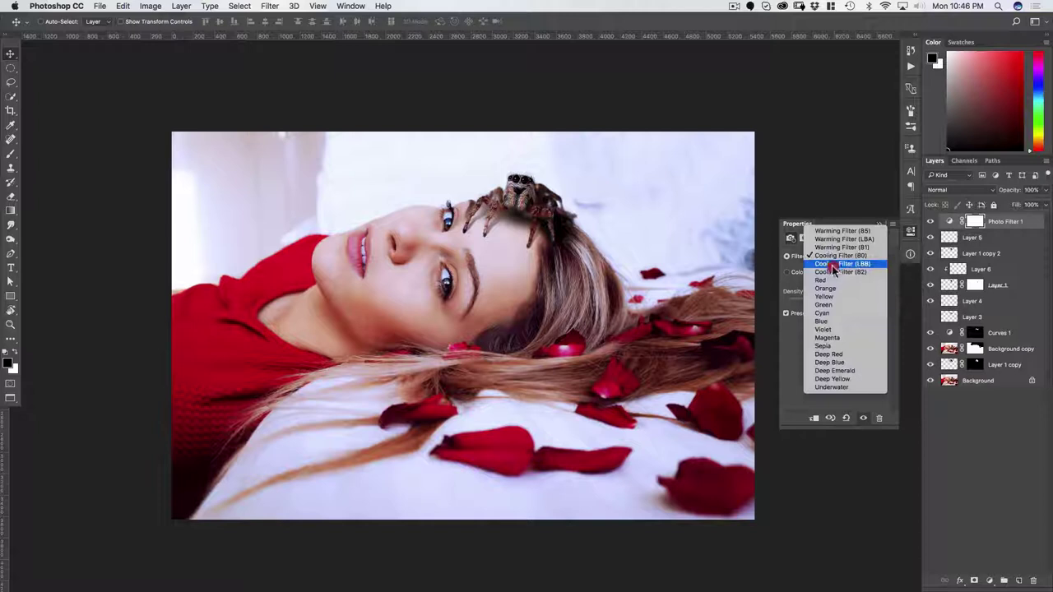
click(832, 267)
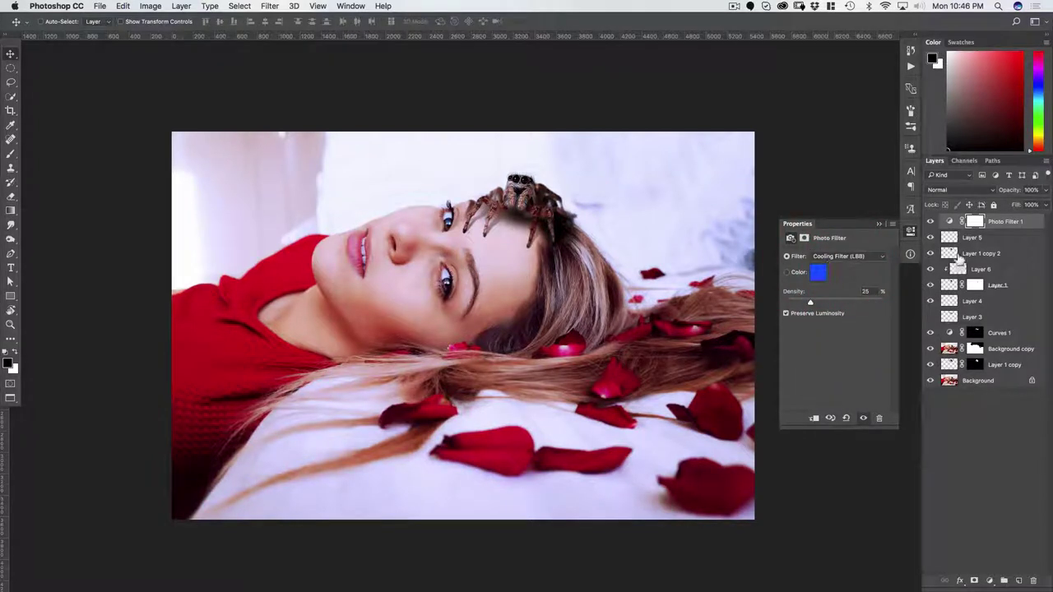
drag(950, 222, 1034, 580)
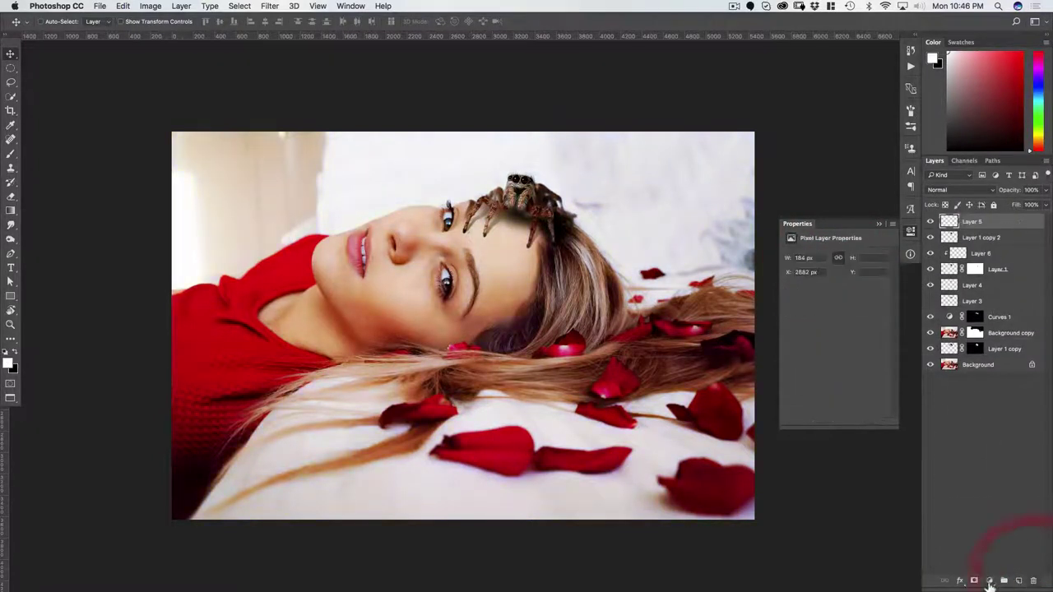
Add a Color Balance adjustment layer above Layer 5 and set its shadows to Cyan-Red -43 and Yellow-Blue +25.
click(988, 580)
click(993, 468)
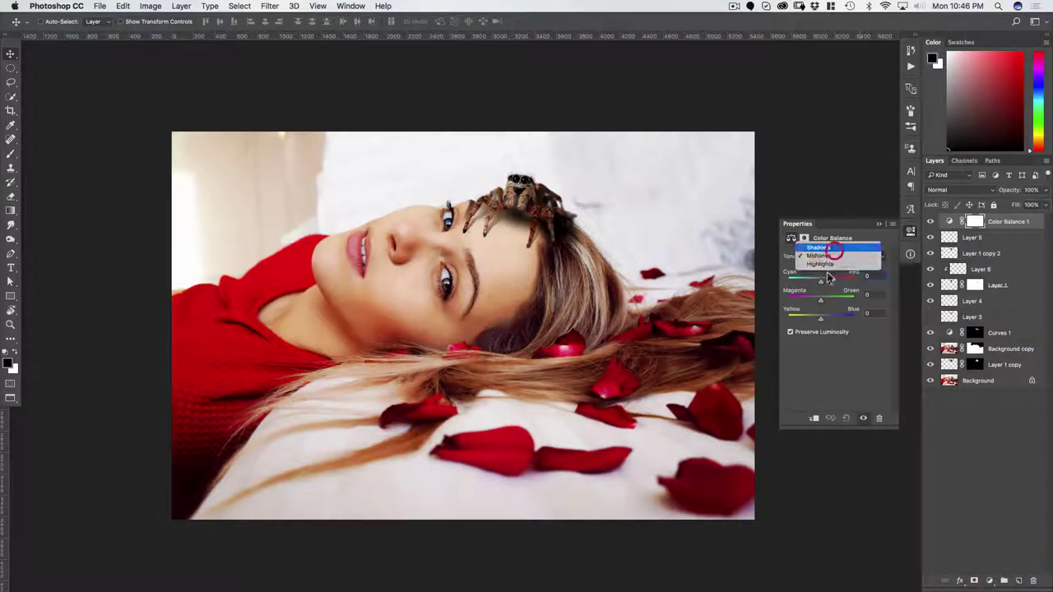
click(818, 247)
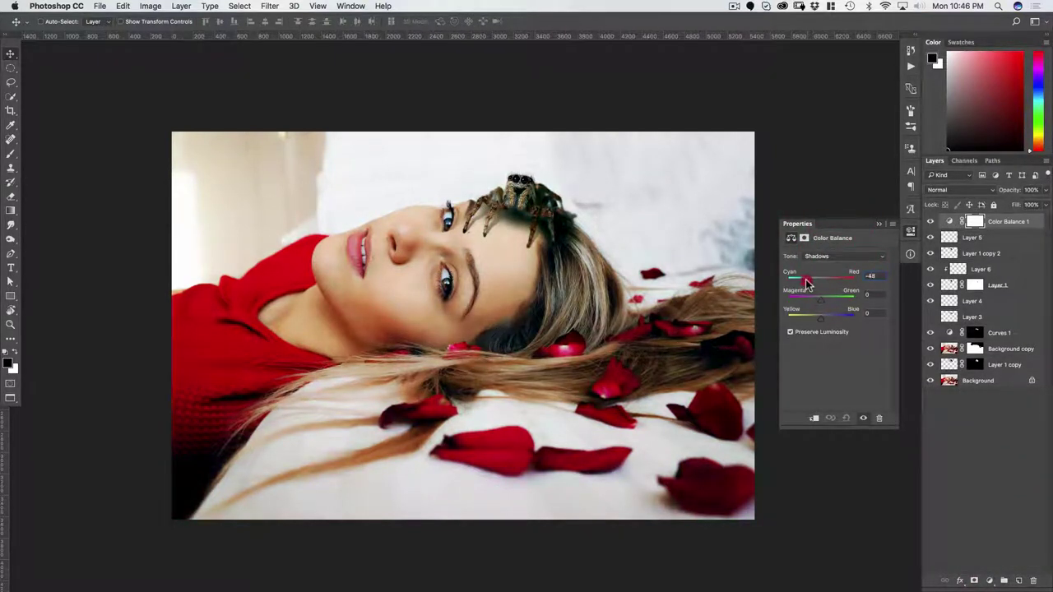
drag(807, 284, 804, 280)
mouse_move(821, 316)
mouse_down()
mouse_move(836, 315)
mouse_move(828, 318)
mouse_up()
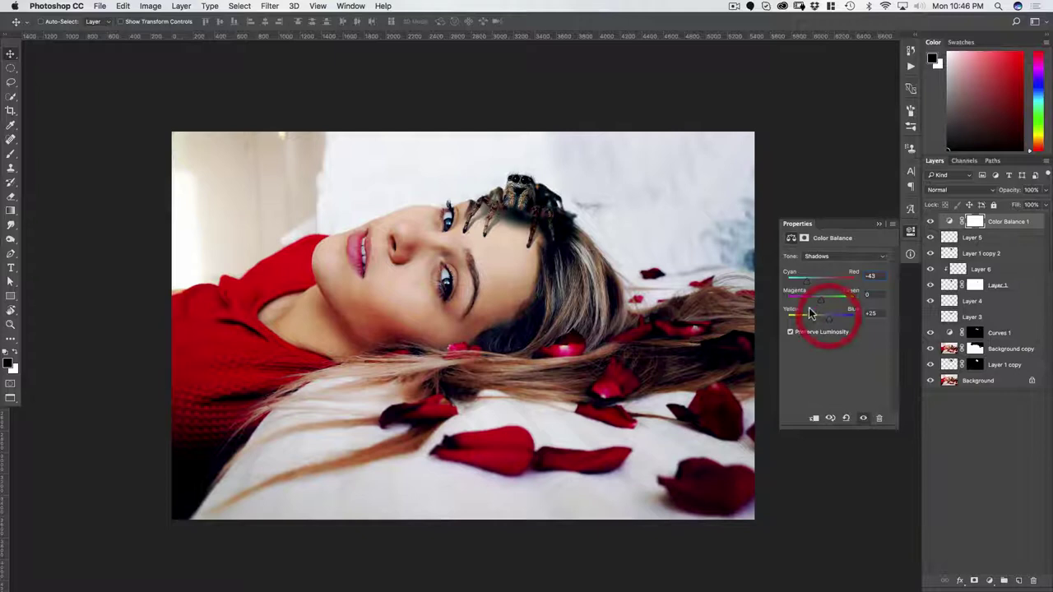
Set the Color Balance midtones to Cyan-Red -41 and Yellow-Blue +25.
click(827, 256)
click(822, 267)
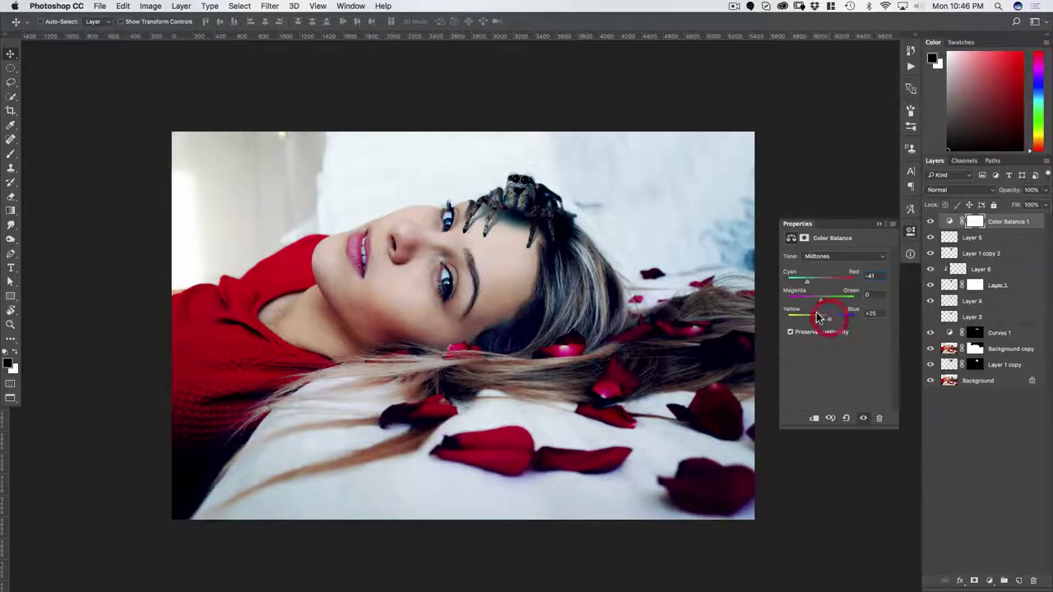
drag(816, 318, 818, 317)
Group the layers from Color Balance 1 down to Layer 4 and toggle the group's visibility to compare.
shift+click(974, 302)
key(super+g)
click(931, 222)
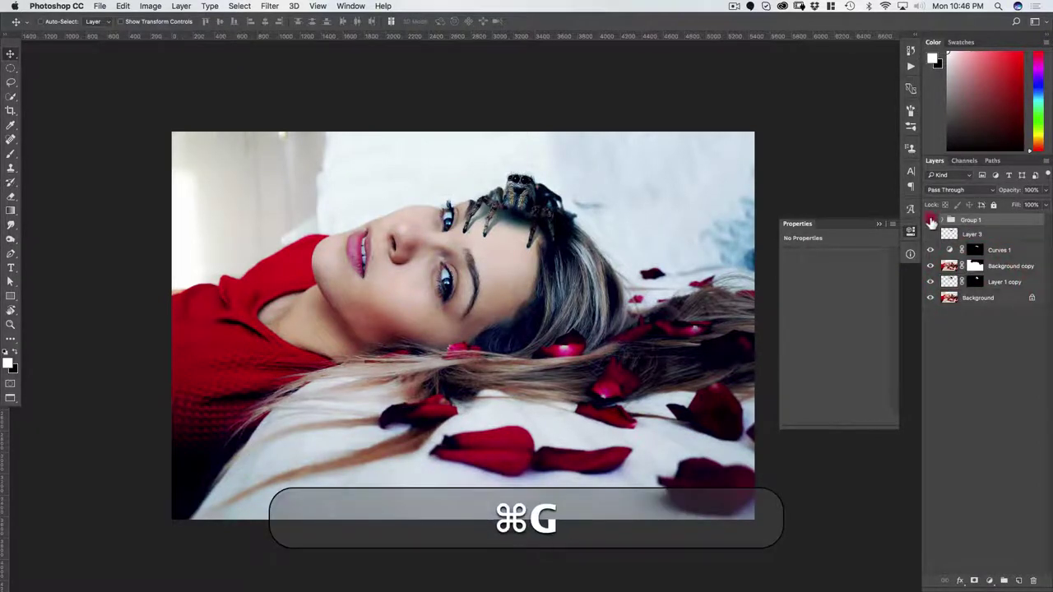
Move the Color Balance 1 layer out of Group 1 to the top of the layer stack and collapse the group.
click(930, 223)
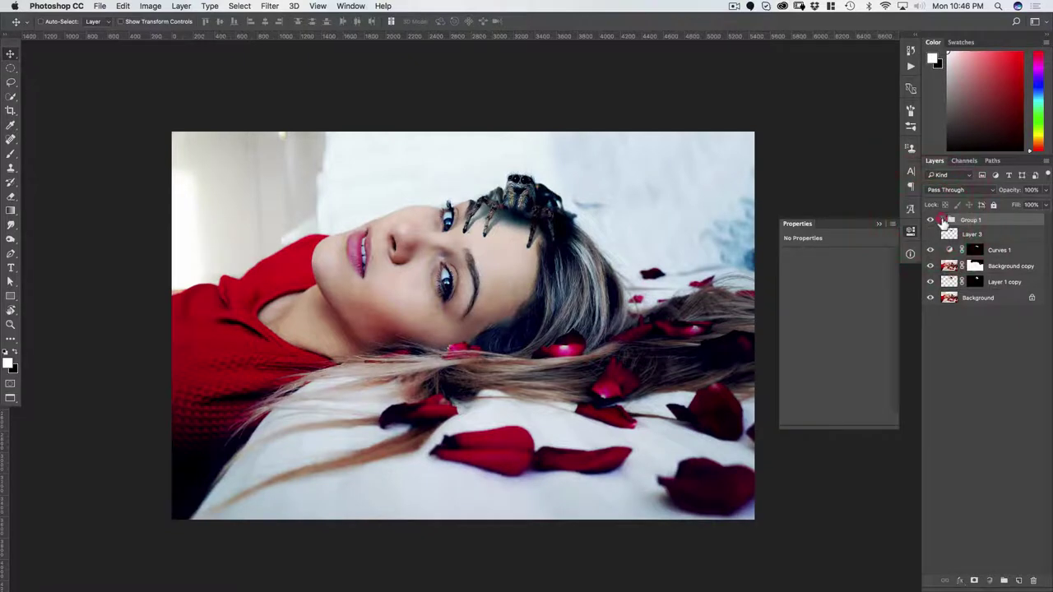
click(942, 220)
click(955, 234)
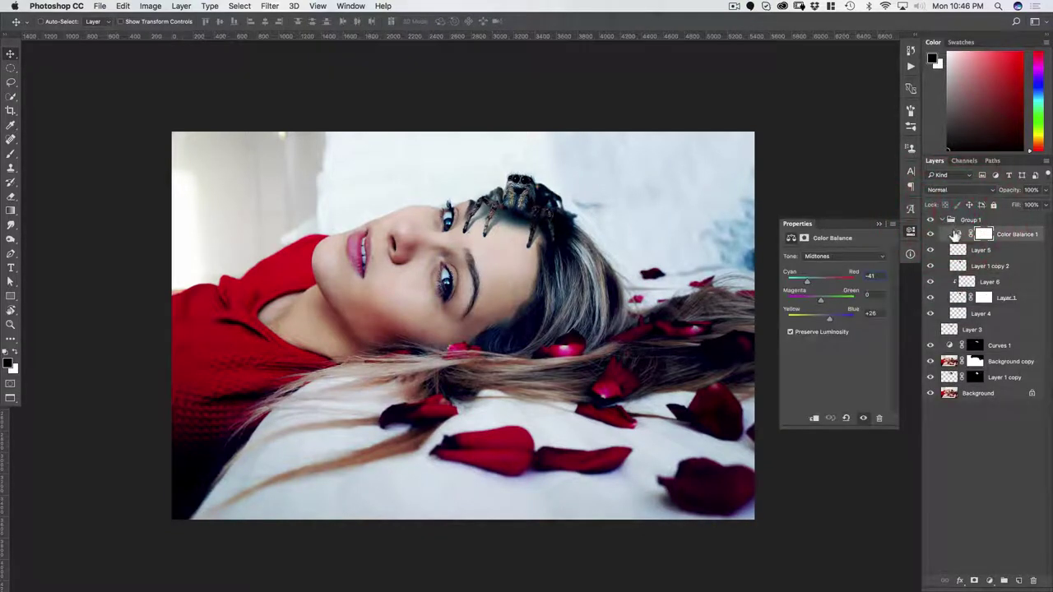
drag(954, 234, 954, 205)
click(942, 236)
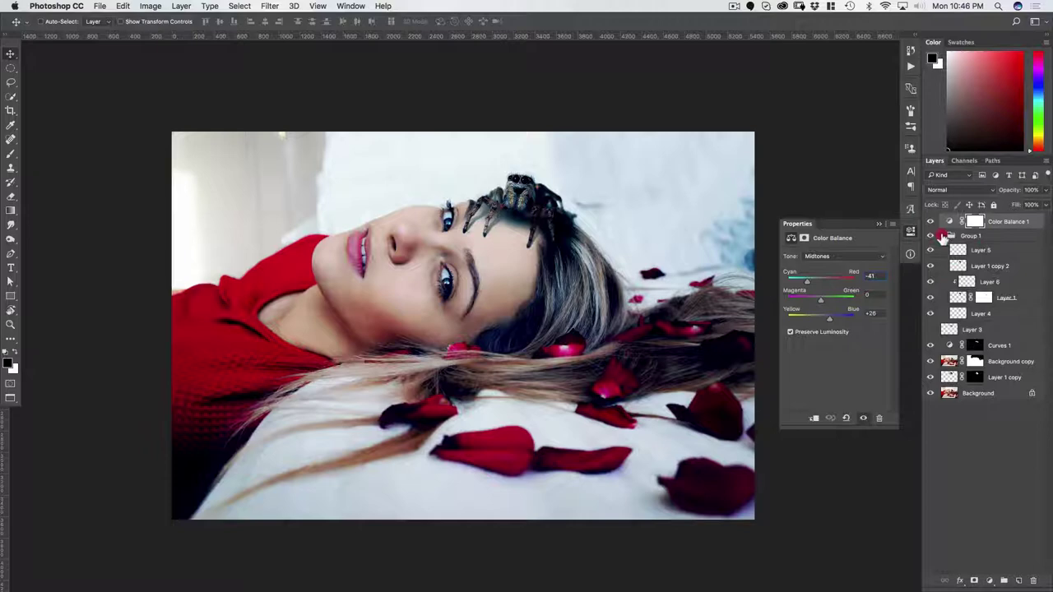
Add a layer mask to Group 1 and dab black at 100% brush opacity beside the tip of the spider's front leg.
click(973, 582)
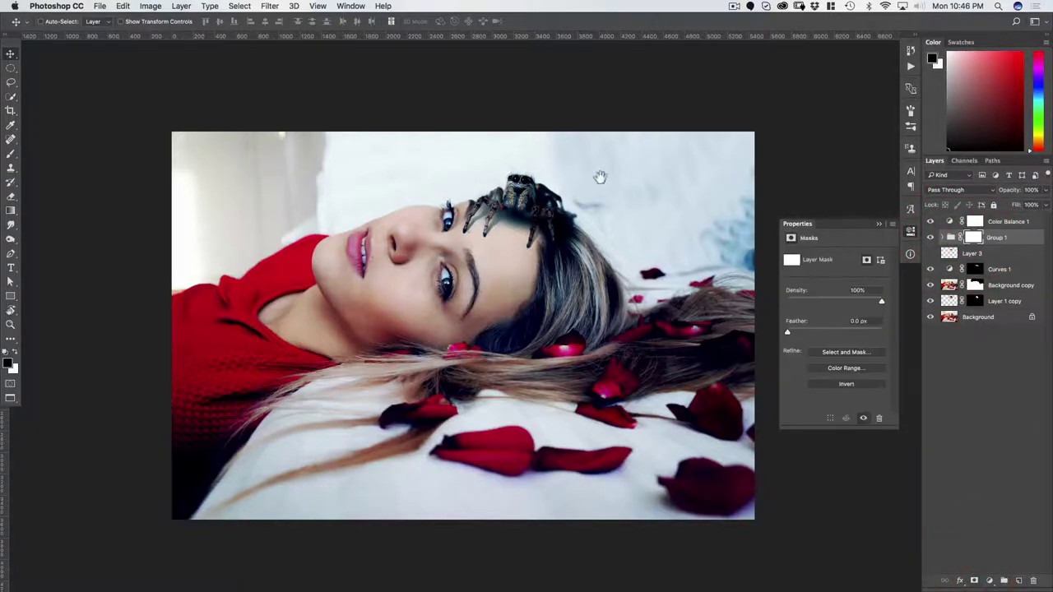
drag(520, 186, 573, 168)
key(b)
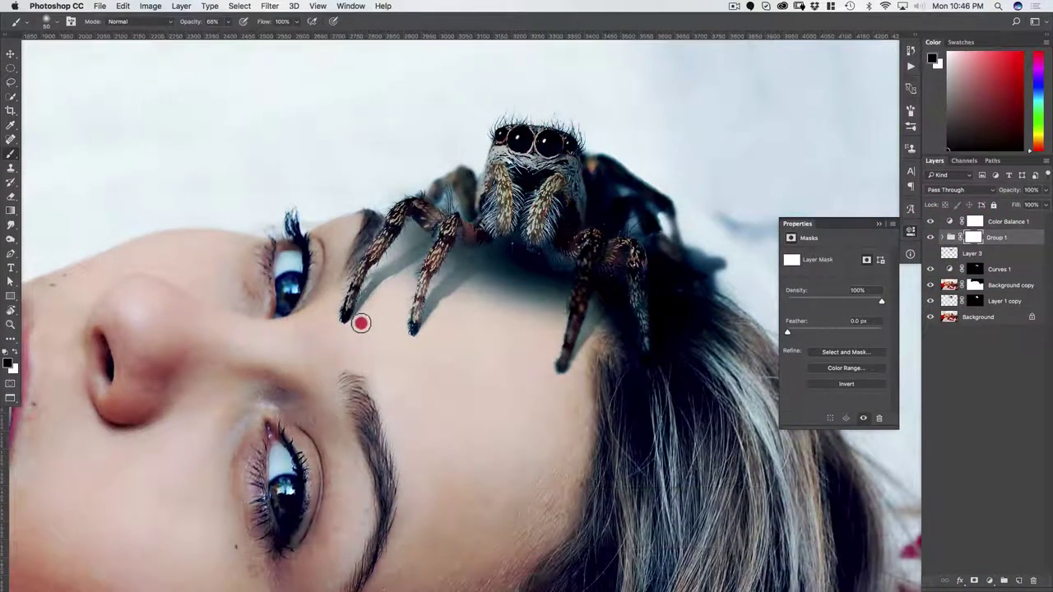
click(361, 323)
click(250, 26)
click(360, 321)
Toggle the Curves 1 shadow layer to check it, move it into Group 1, and select the Color Balance 1 layer.
click(930, 269)
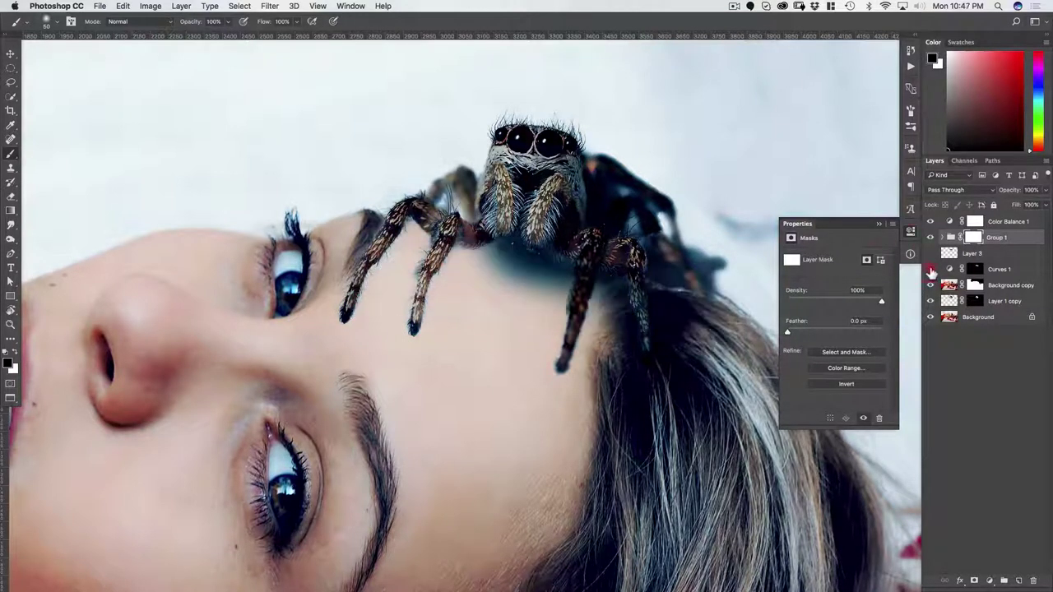
click(930, 269)
drag(950, 269, 986, 237)
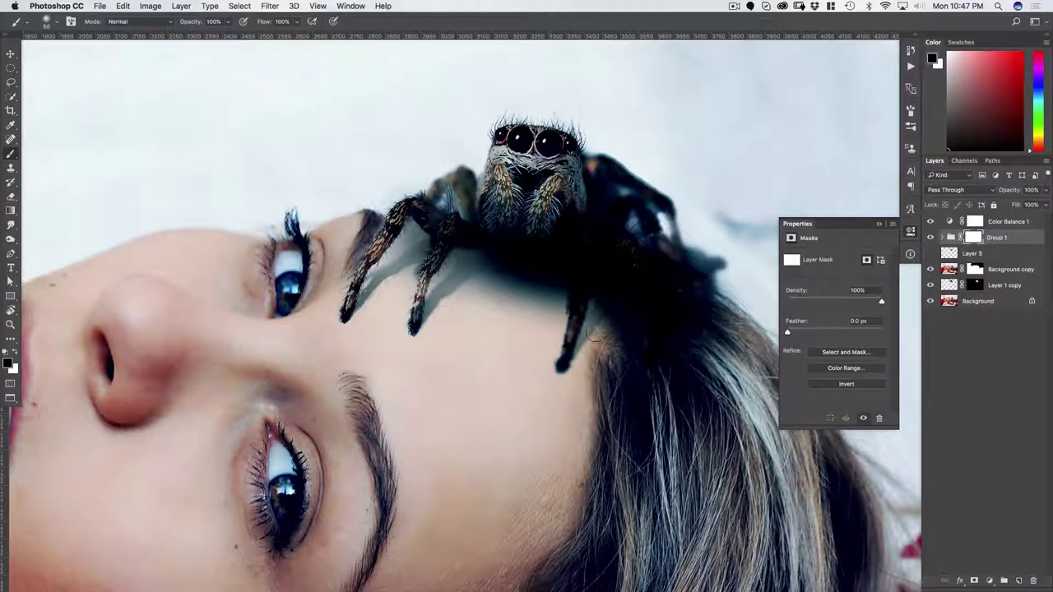
drag(618, 325, 565, 355)
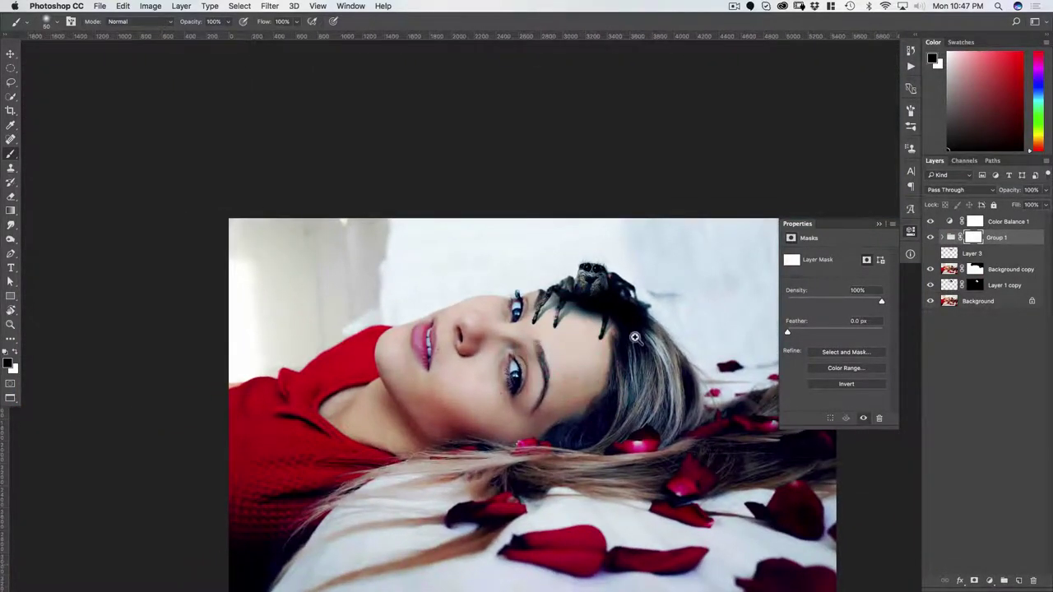
drag(634, 338, 570, 316)
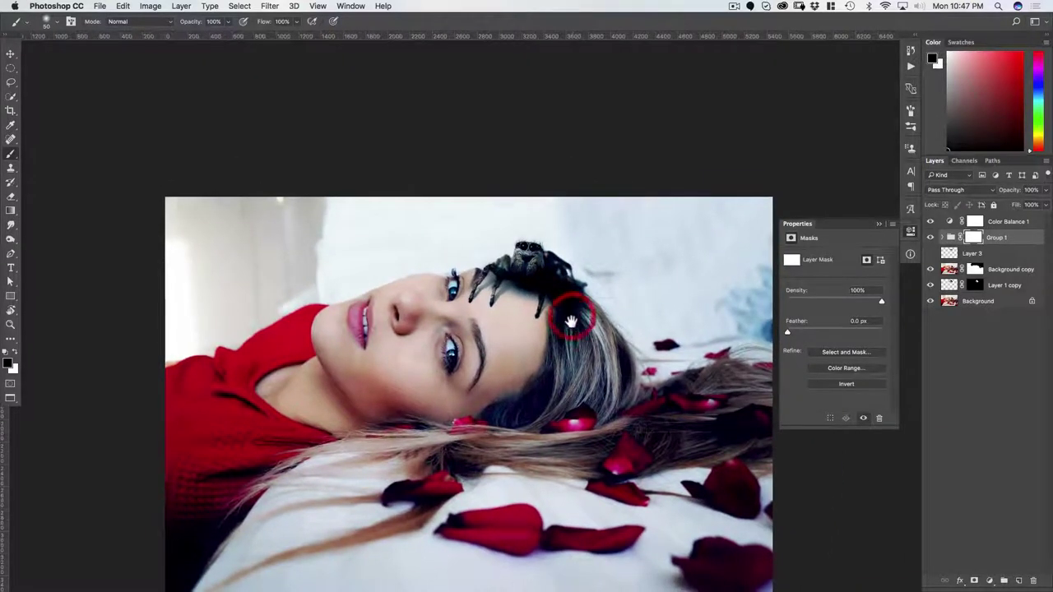
click(509, 347)
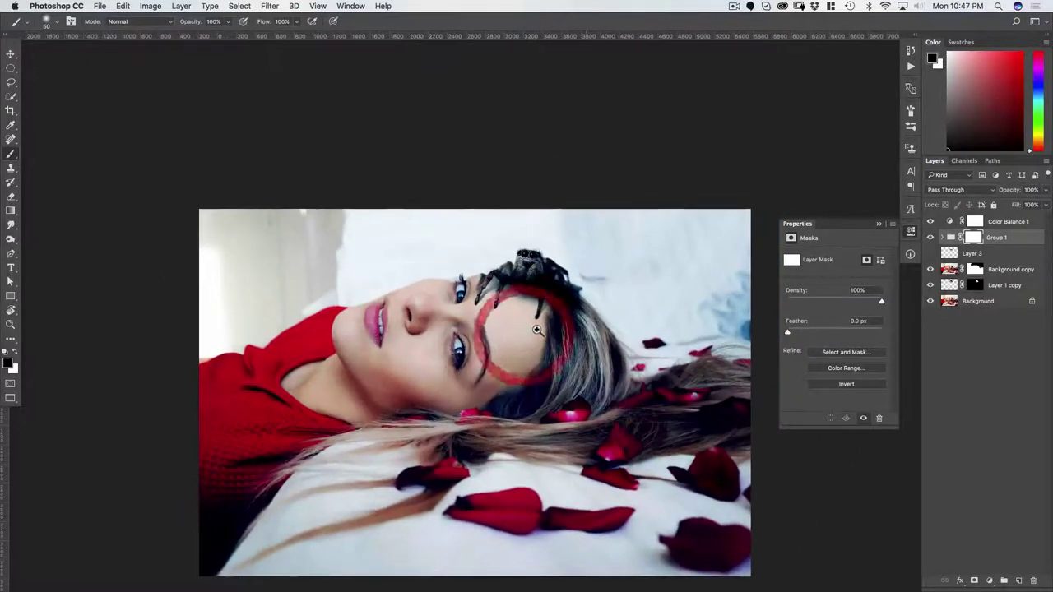
key(v)
click(939, 221)
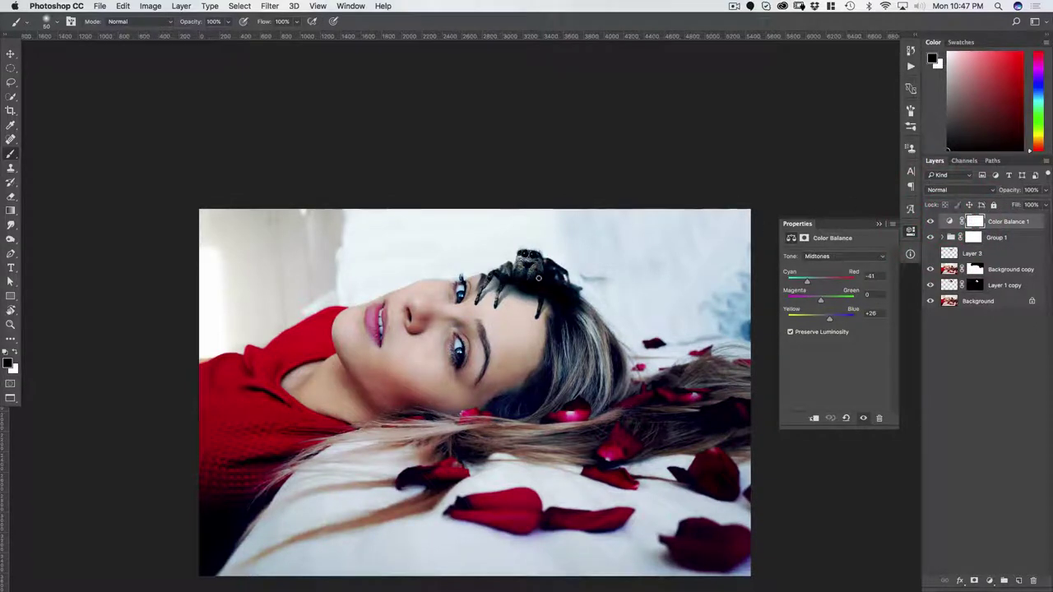
key(v)
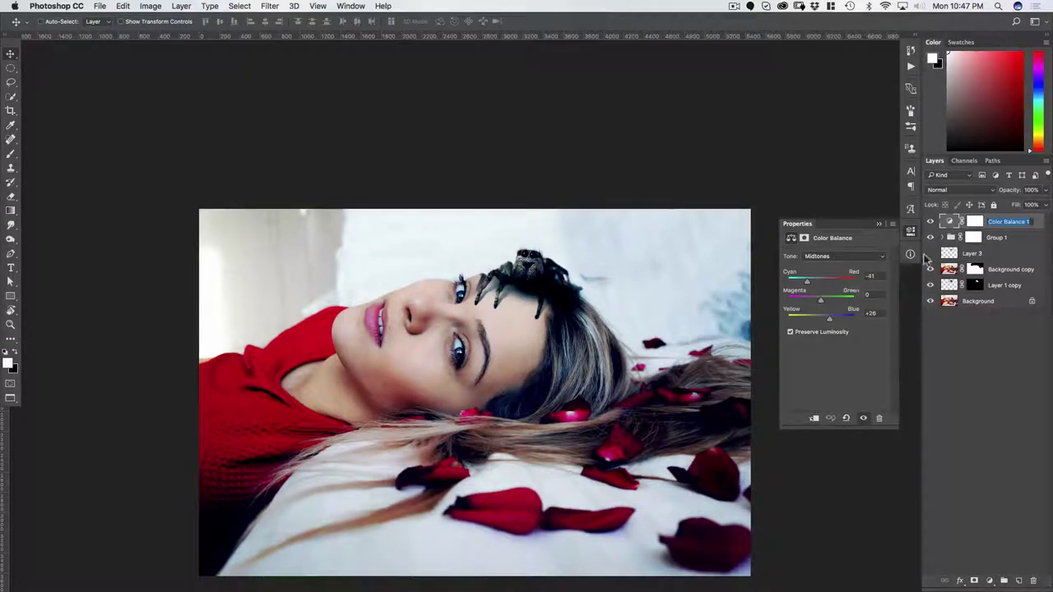
double_click(1037, 225)
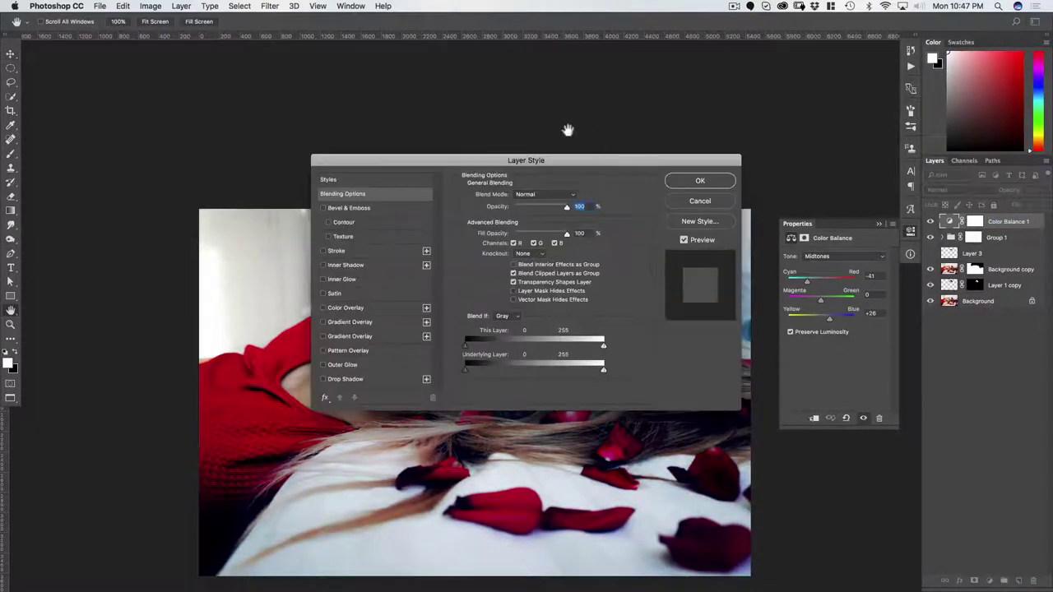
drag(557, 160, 801, 56)
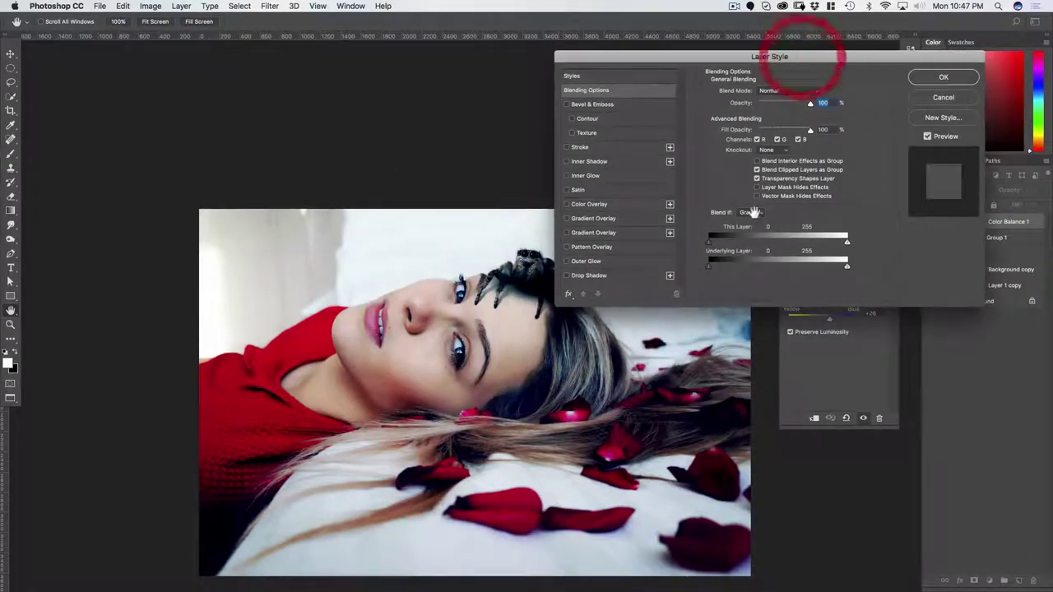
drag(712, 244, 701, 267)
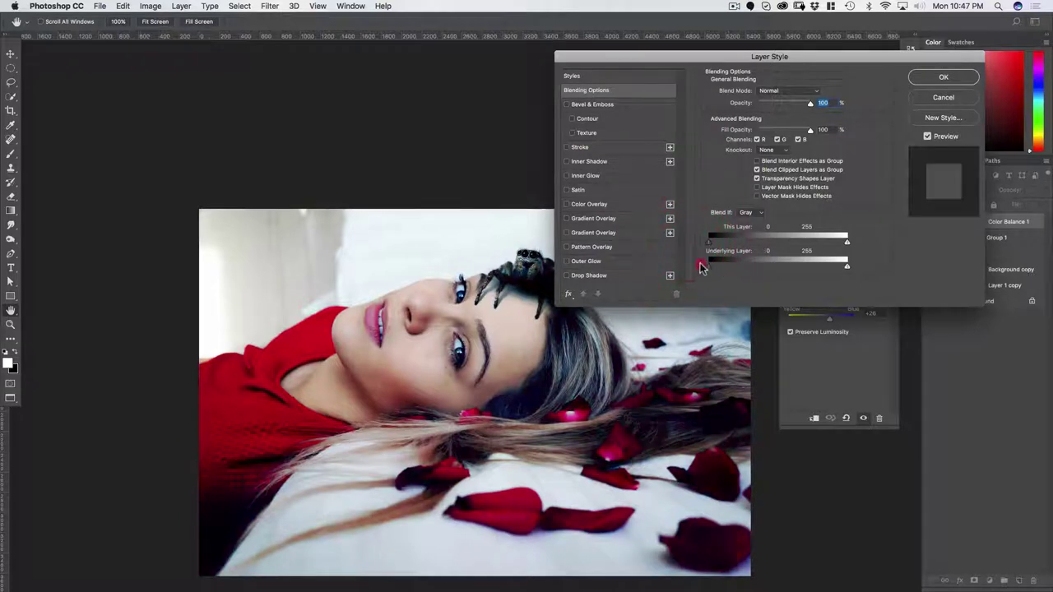
click(778, 140)
click(779, 141)
click(757, 140)
click(757, 140)
click(797, 140)
click(797, 141)
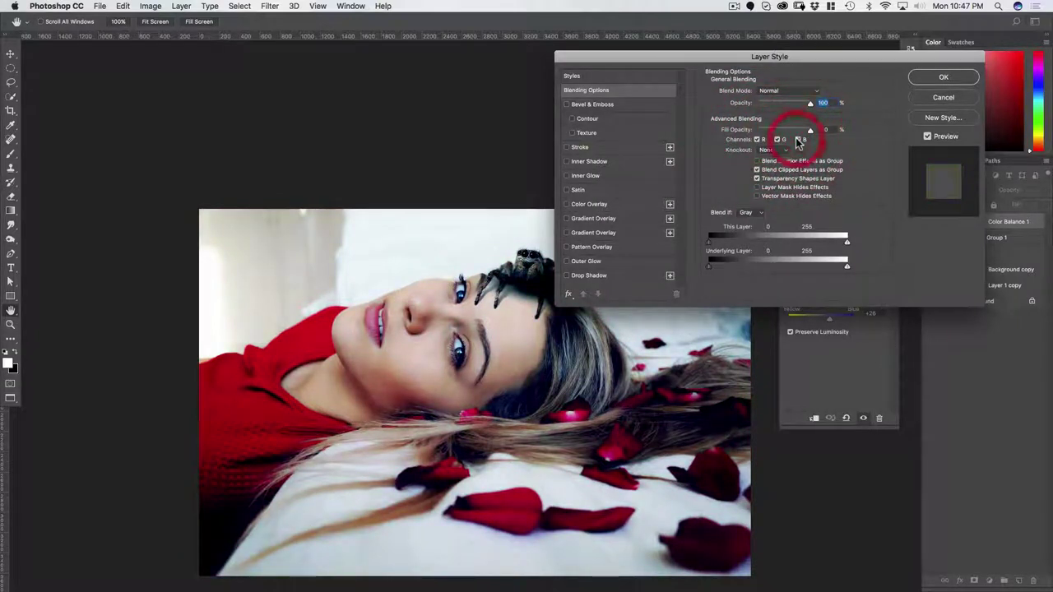
click(935, 98)
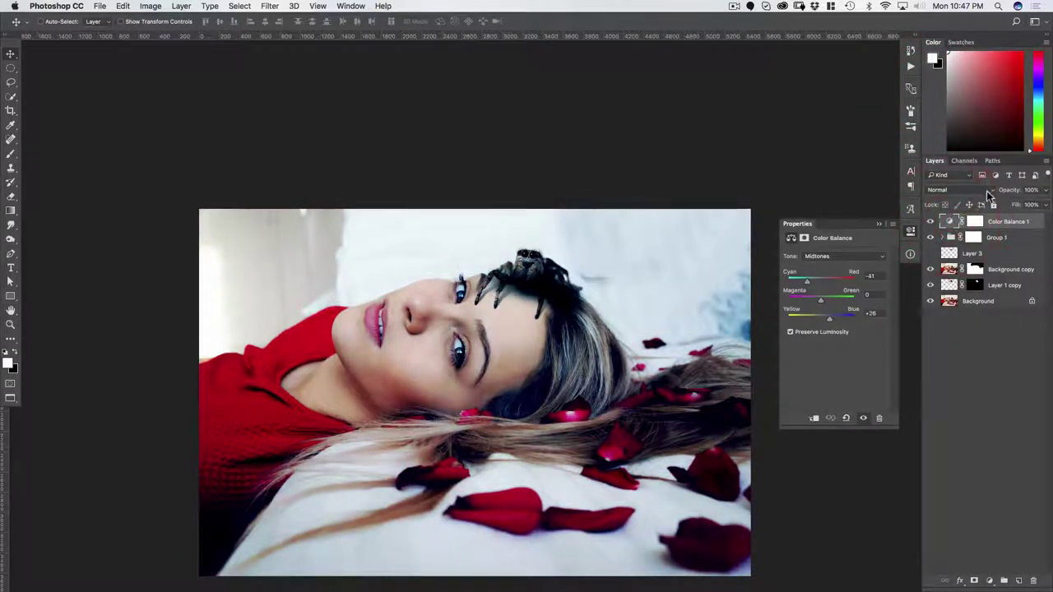
Set the shadows of Color Balance 1 to Yellow-Blue +5.
click(841, 255)
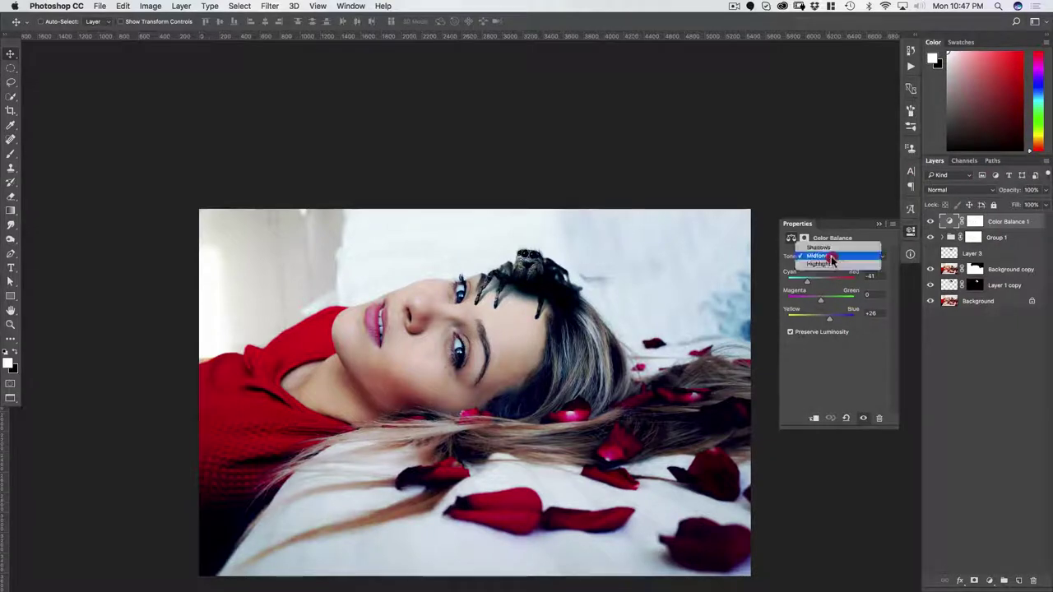
click(827, 266)
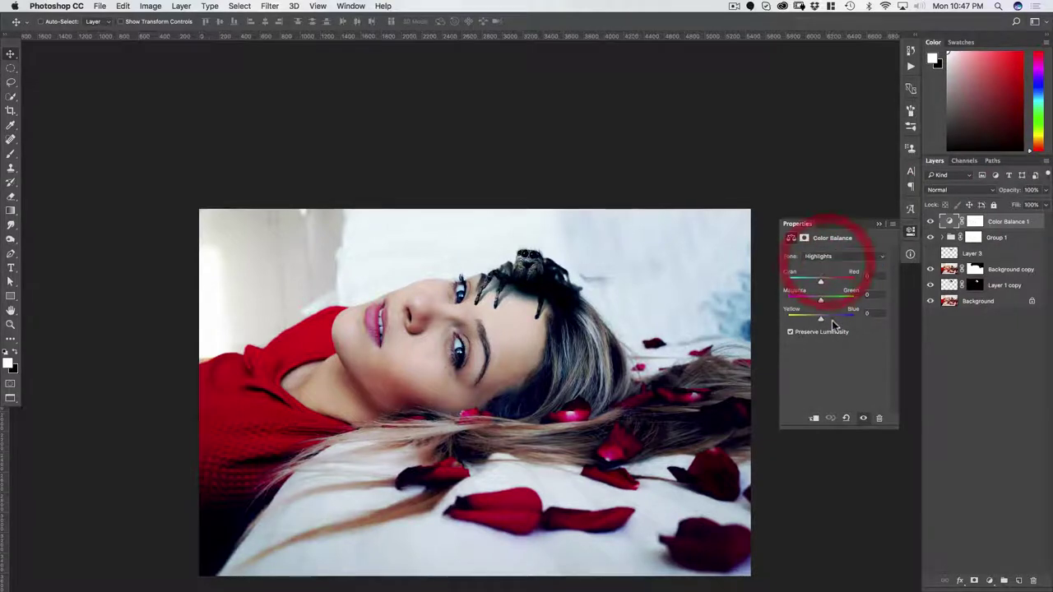
click(840, 256)
click(833, 236)
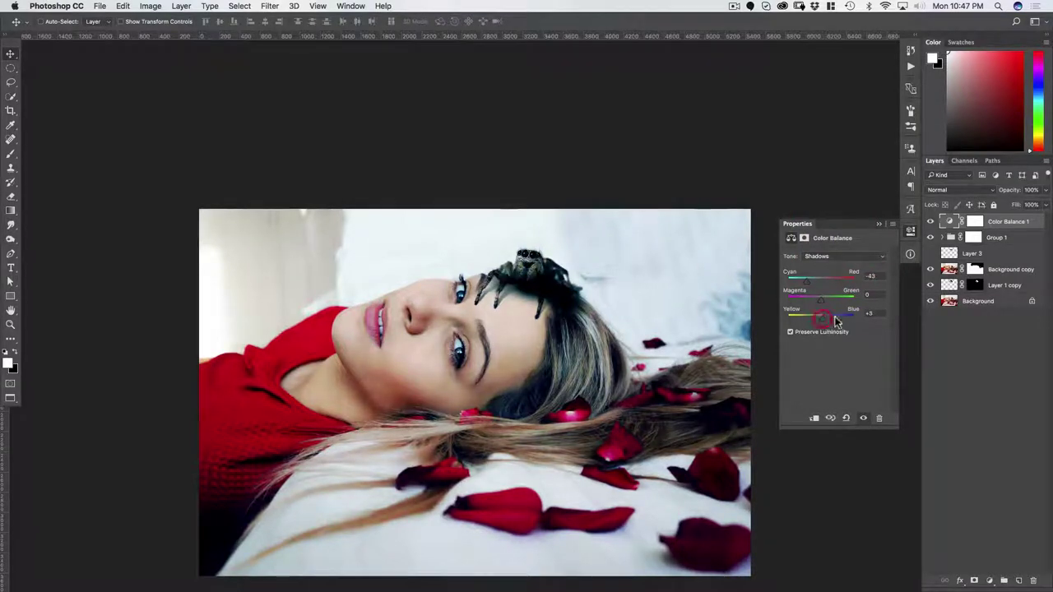
Add a Curves adjustment layer above Color Balance 1, raise its black point to output 22, and deselect all layers.
click(988, 581)
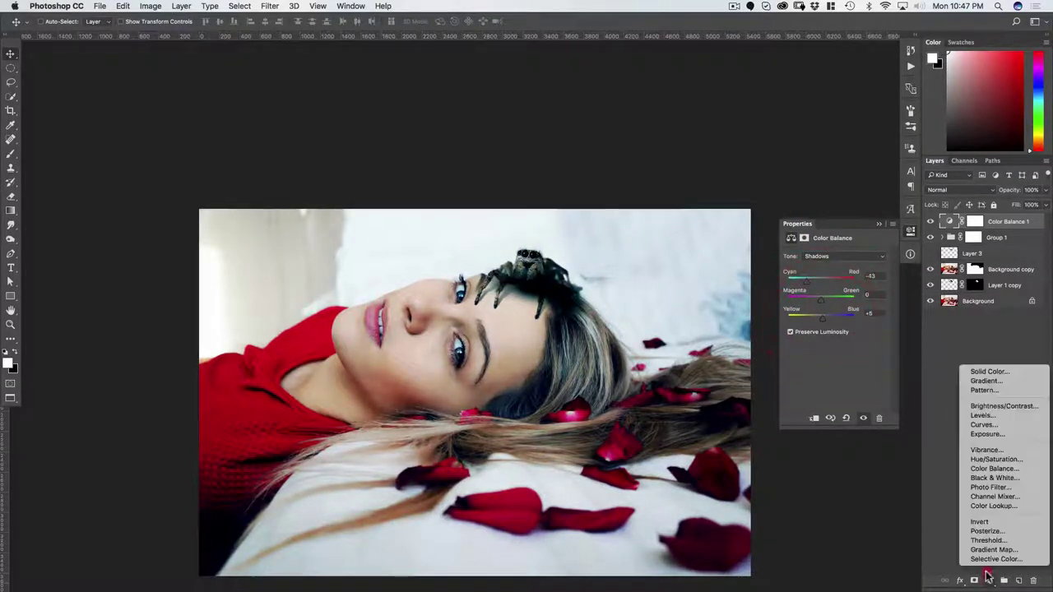
click(991, 424)
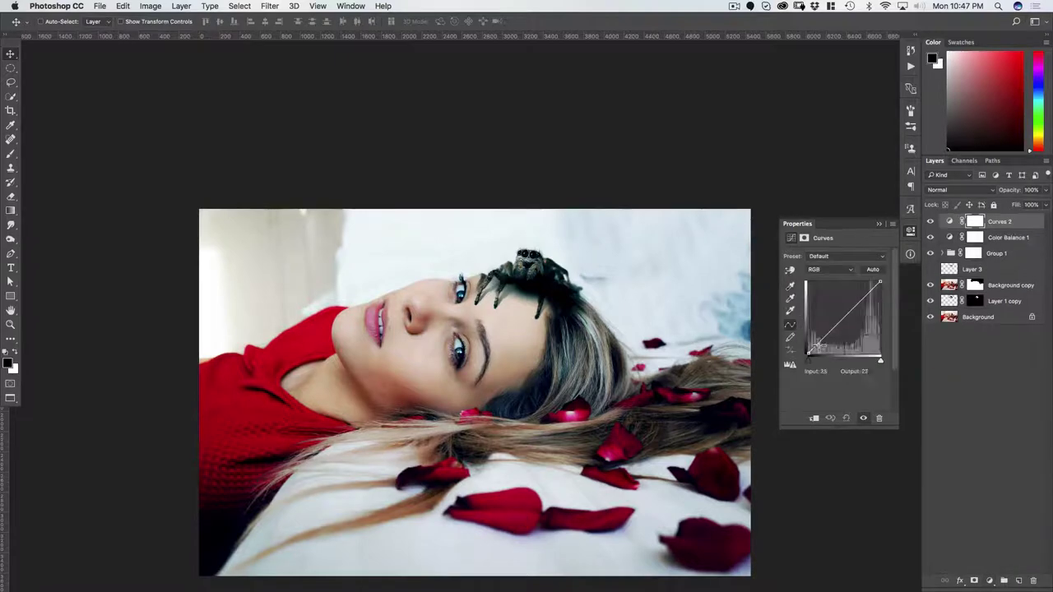
drag(814, 346, 808, 346)
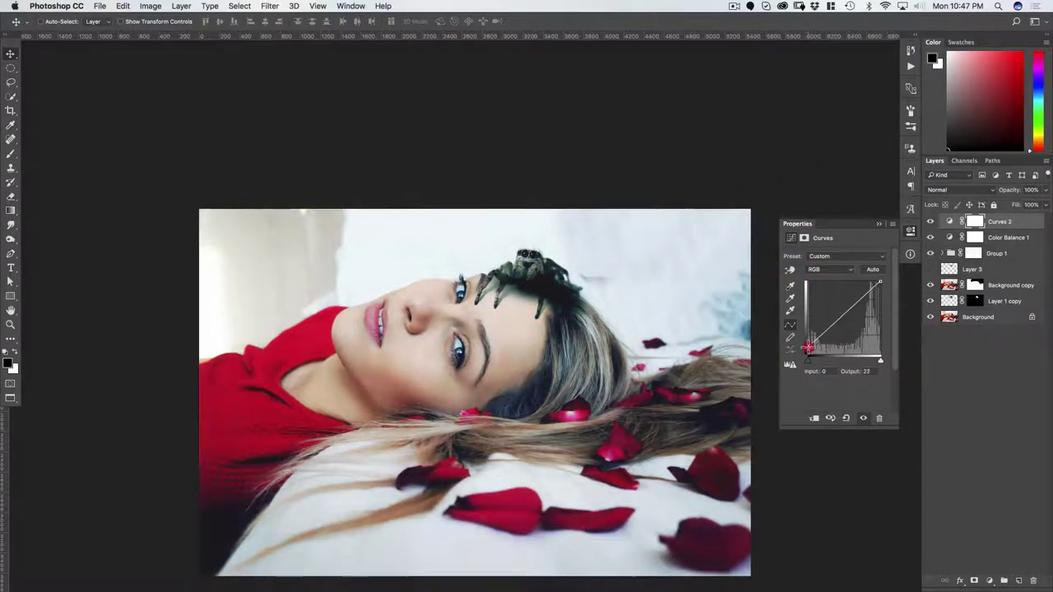
click(952, 341)
click(520, 320)
drag(520, 320, 491, 340)
drag(537, 315, 561, 234)
alt+click(559, 230)
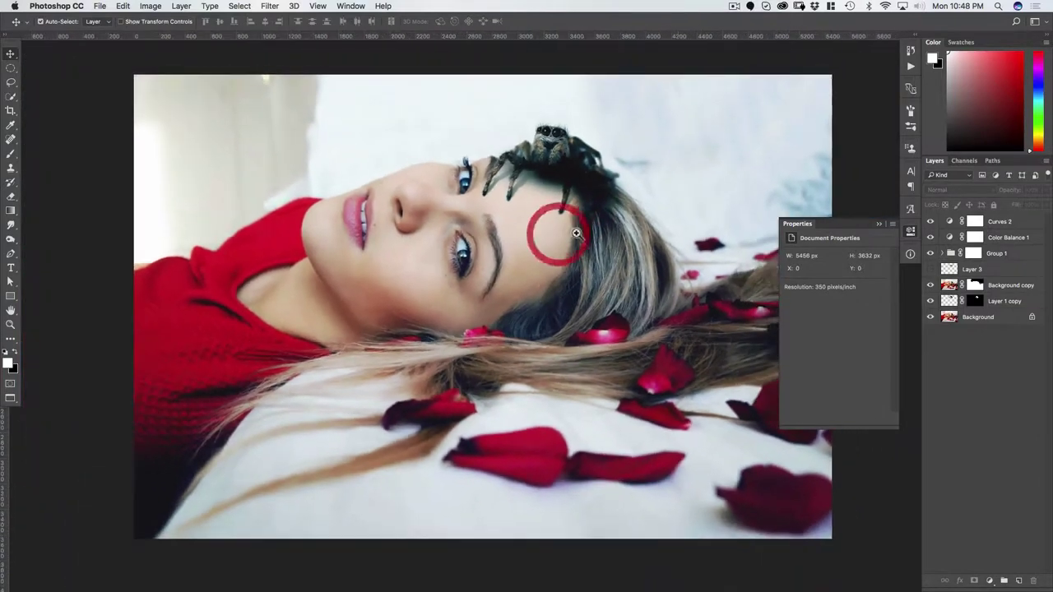